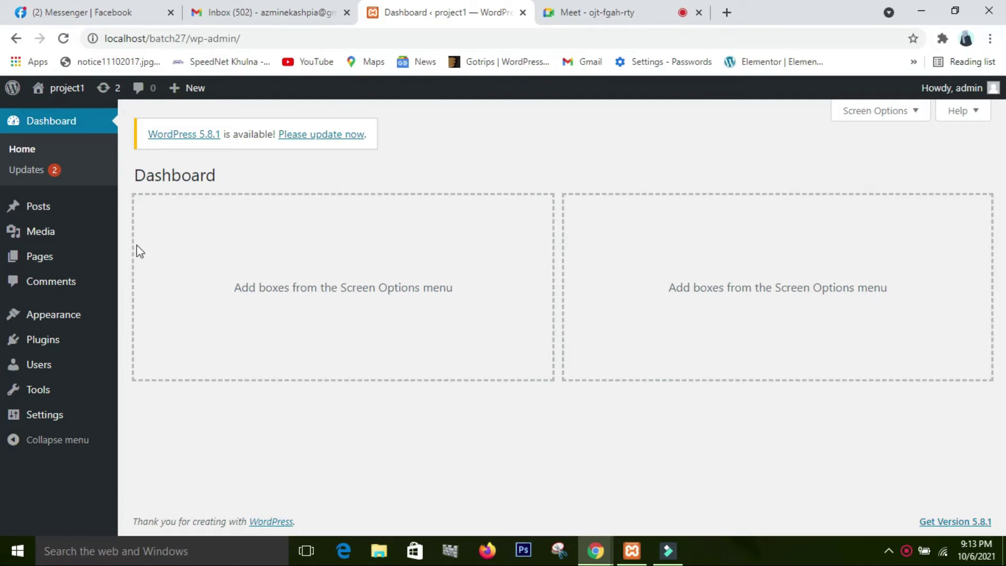
{"action": "mouse_move", "coordinate": [49, 268]}
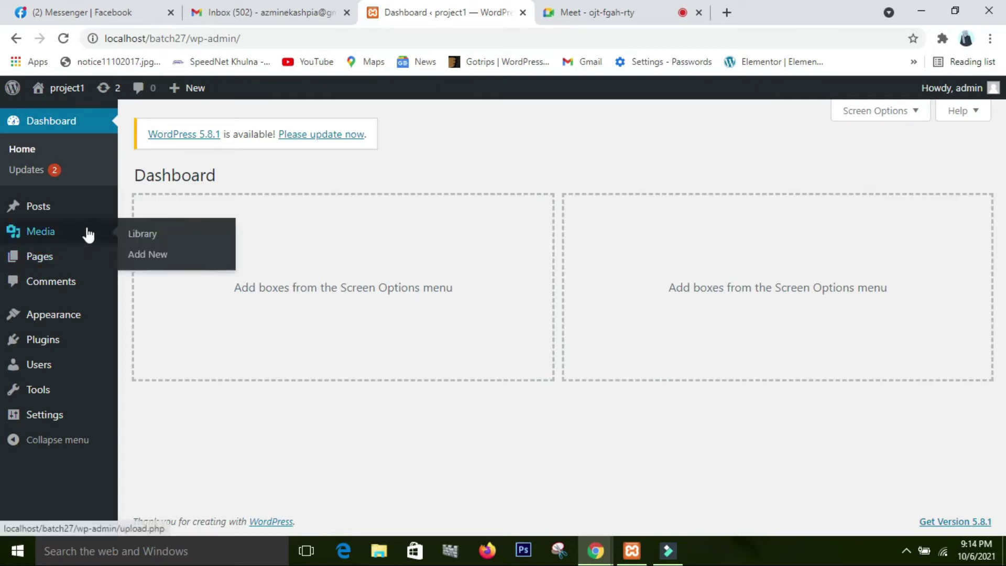
{"action": "mouse_move", "coordinate": [97, 220]}
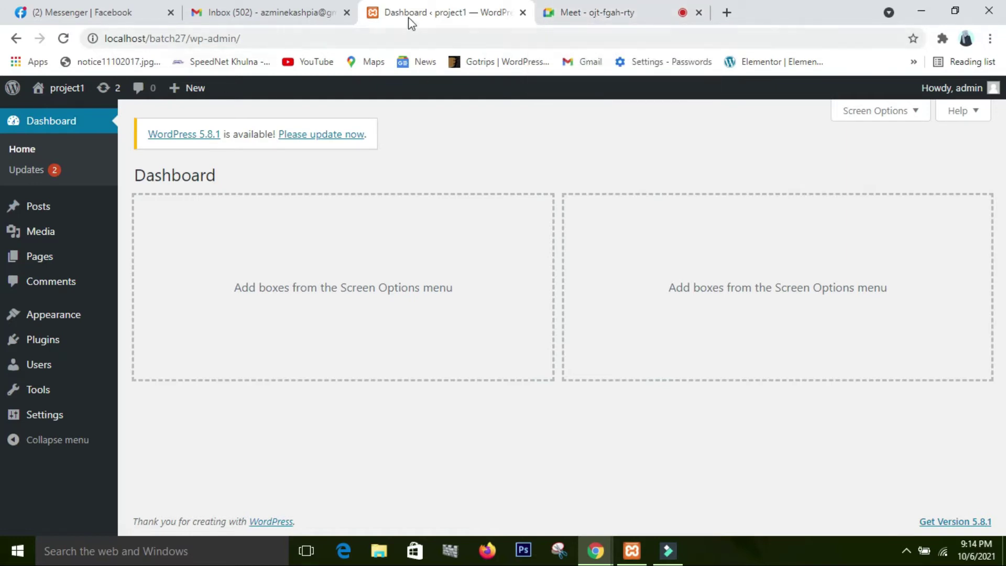
{"action": "left_click", "coordinate": [579, 10]}
{"action": "left_click", "coordinate": [659, 173]}
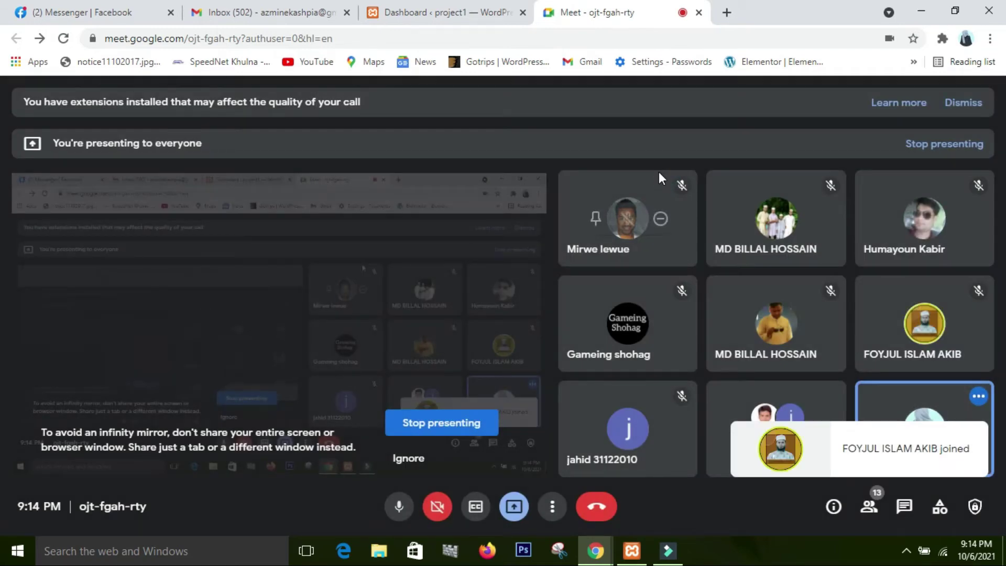
{"action": "left_click", "coordinate": [489, 8]}
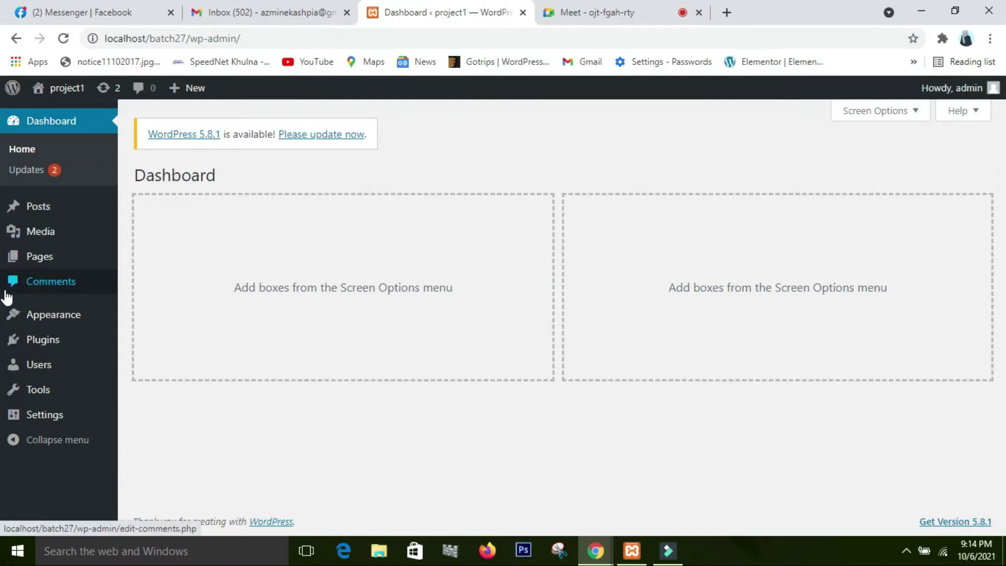
Go to the list of all posts and open the new post editor in a separate browser tab.
{"action": "mouse_move", "coordinate": [20, 217]}
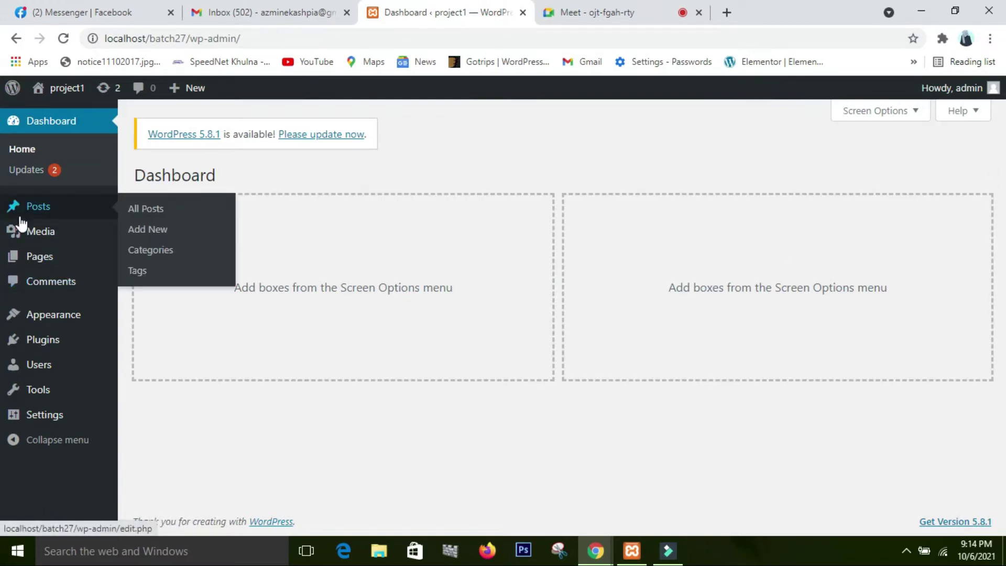
{"action": "left_click", "coordinate": [148, 209]}
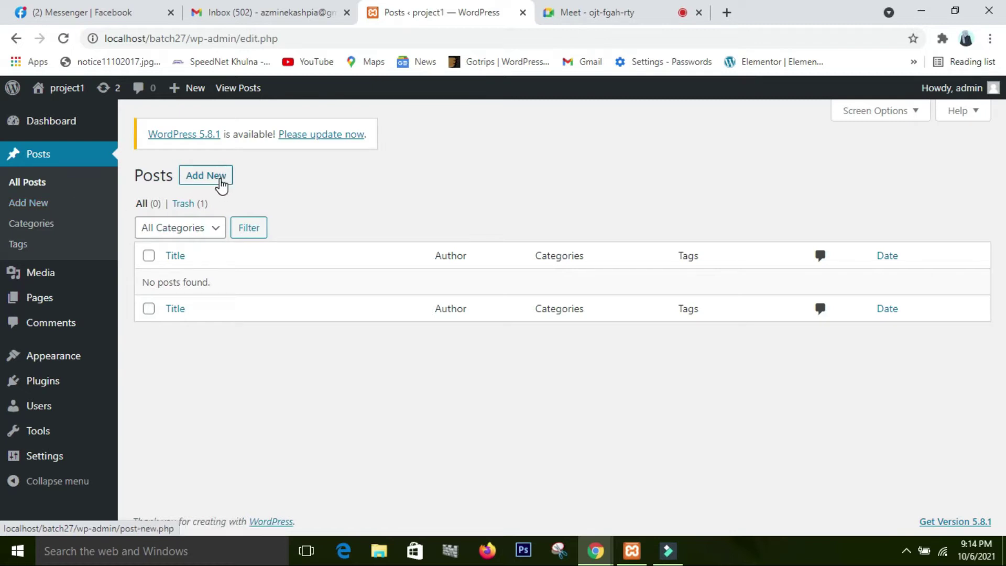
{"action": "left_click", "coordinate": [19, 208]}
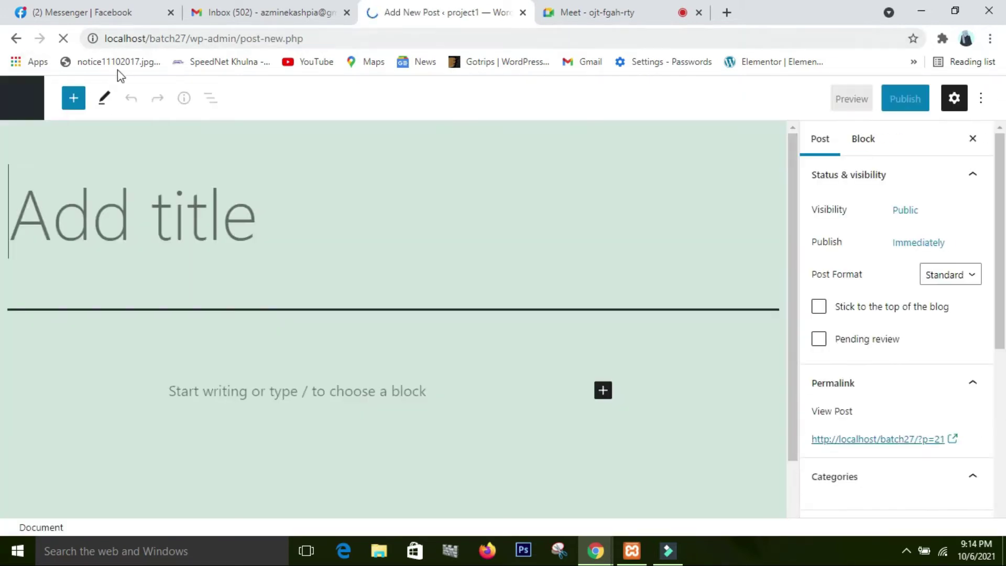
{"action": "left_click", "coordinate": [14, 45]}
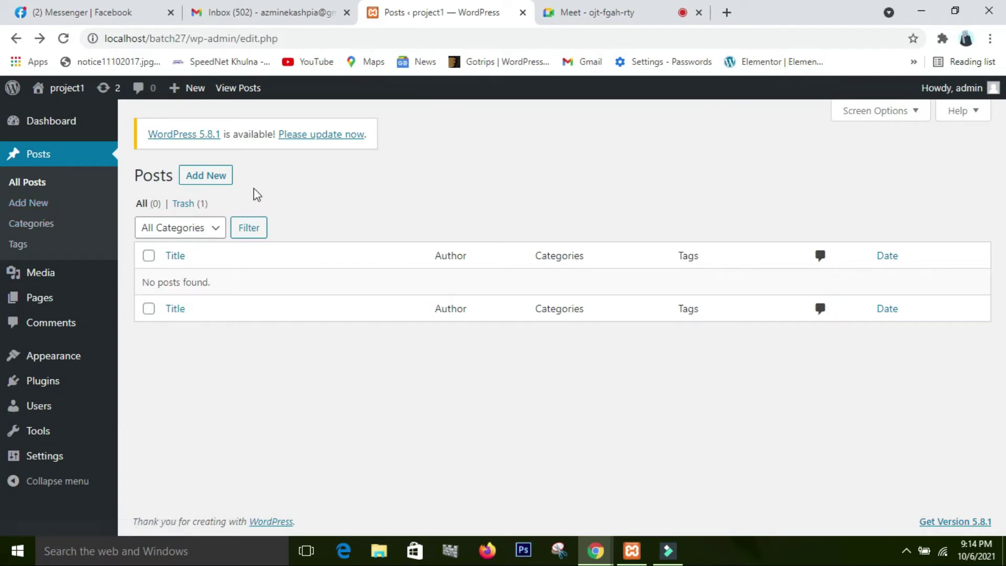
{"action": "right_click", "coordinate": [40, 203]}
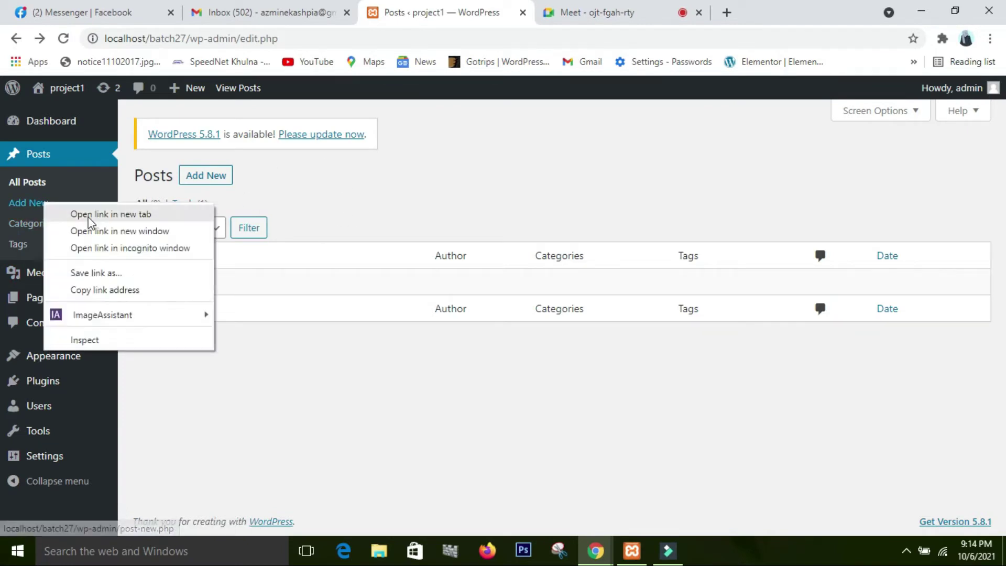
{"action": "left_click", "coordinate": [87, 215]}
{"action": "left_click", "coordinate": [574, 13]}
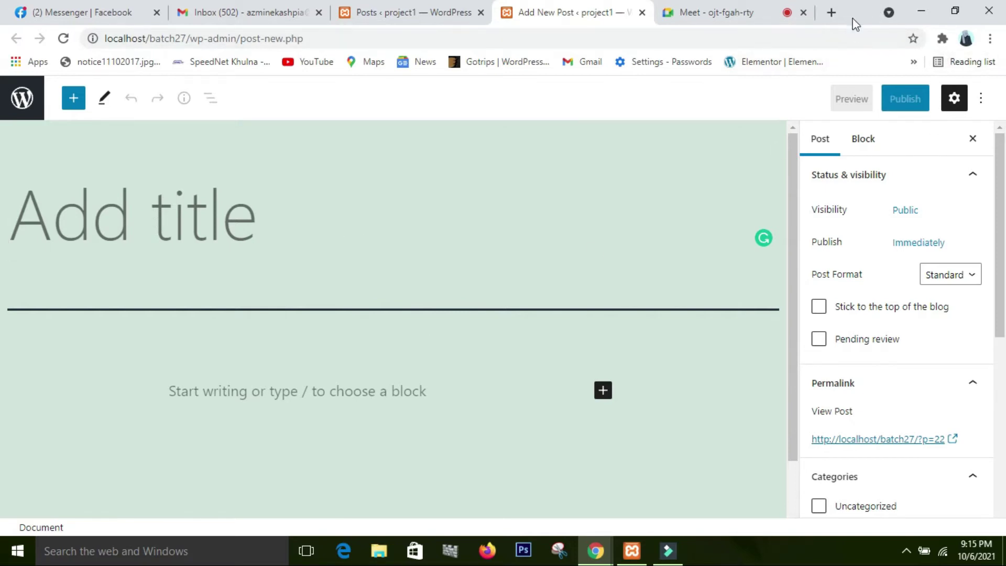
Open prothomalo.com in a new browser tab, switch it to the English edition and dismiss the news updates prompt.
{"action": "left_click", "coordinate": [836, 20]}
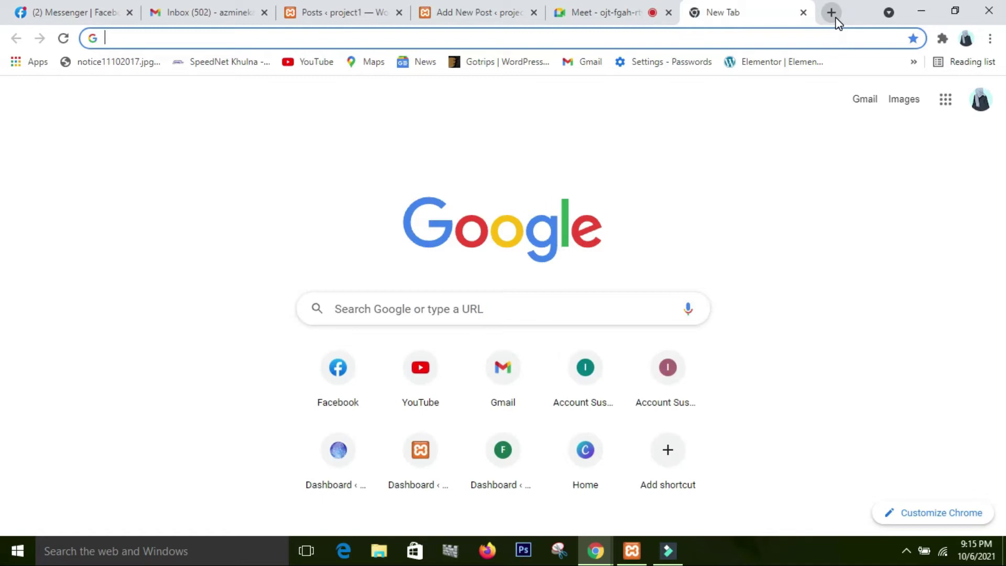
{"action": "type", "text": "p"}
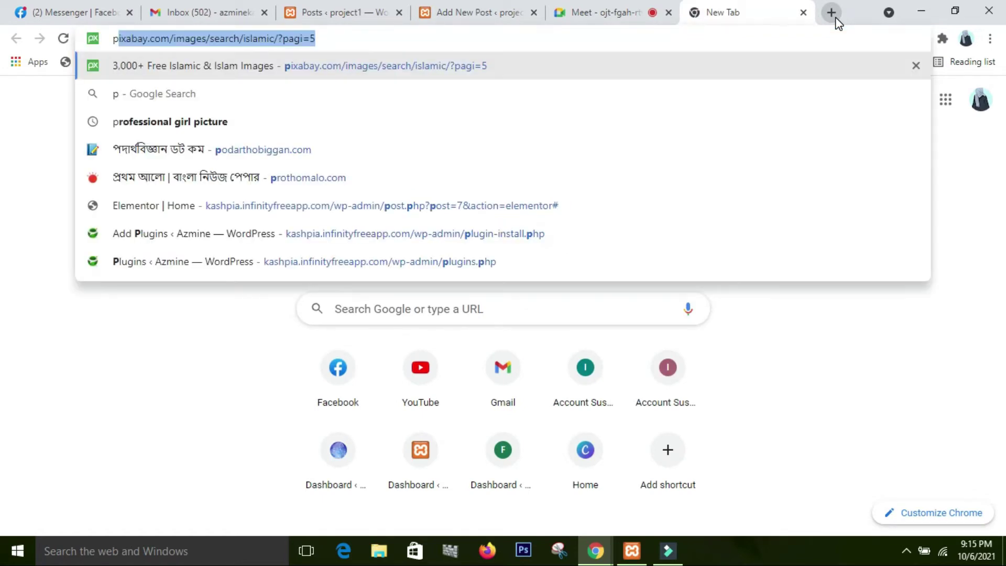
{"action": "type", "text": "rothomalo.com"}
{"action": "key", "text": "Return"}
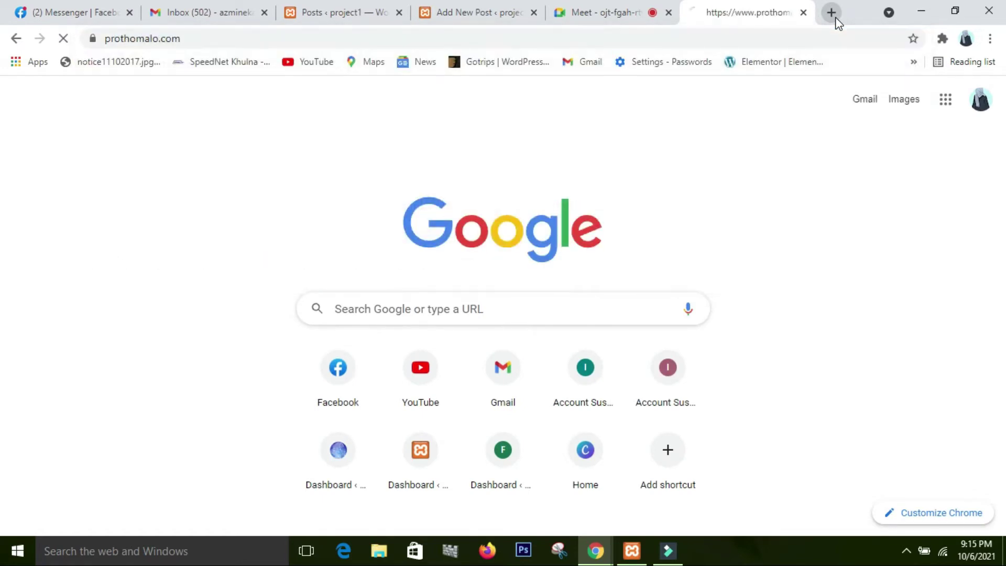
{"action": "left_click", "coordinate": [950, 144]}
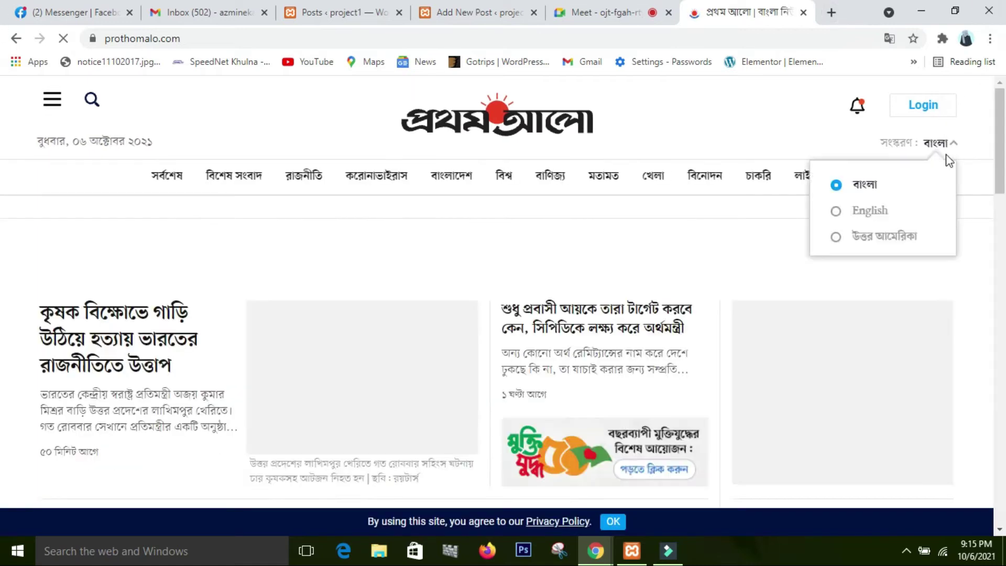
{"action": "left_click", "coordinate": [860, 214]}
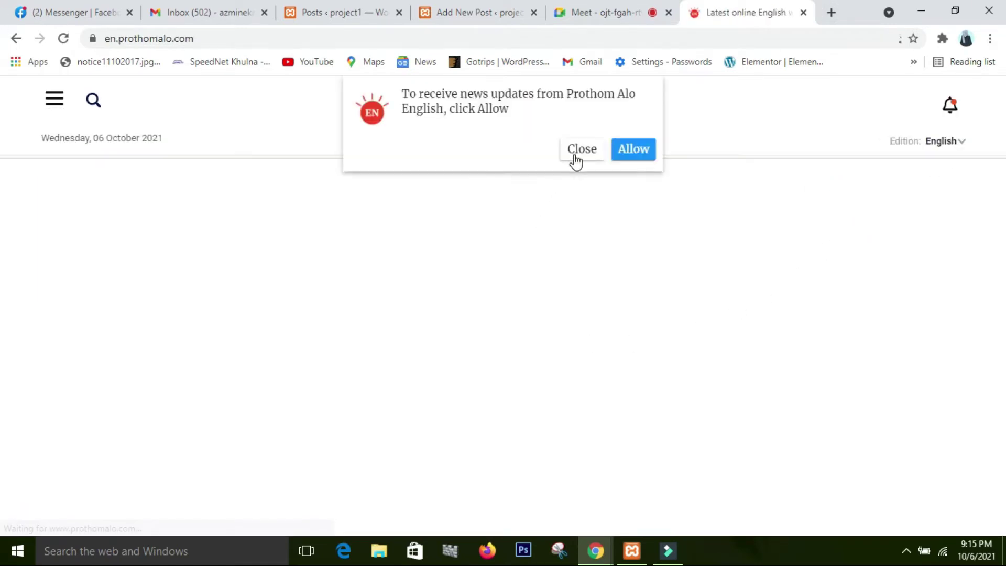
{"action": "left_click", "coordinate": [578, 152]}
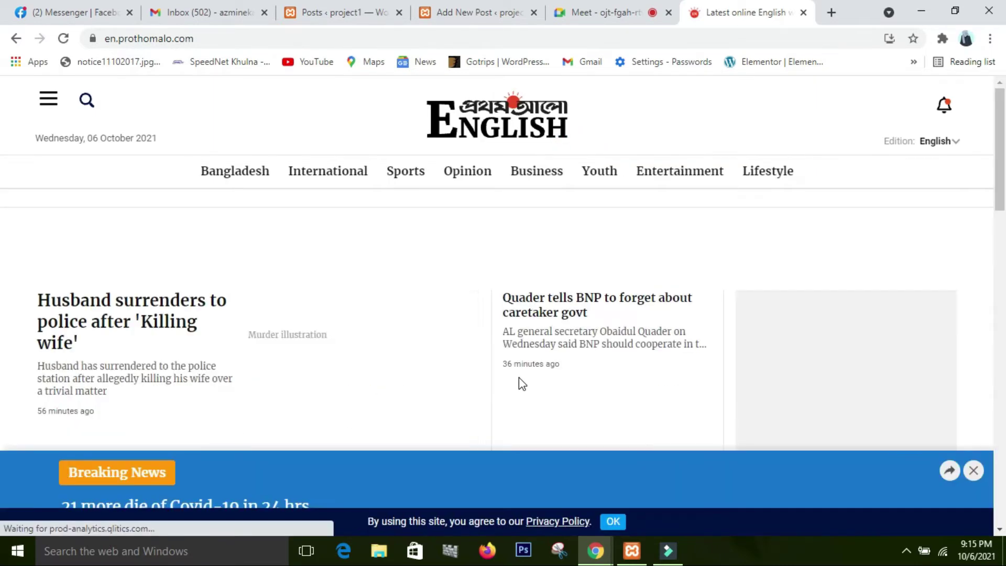
Browse the English front page and open the article "Pilot tastes bitter experience in BCB election".
{"action": "scroll", "coordinate": [546, 378], "scroll_direction": "down", "scroll_amount": 5}
{"action": "scroll", "coordinate": [546, 378], "scroll_direction": "up", "scroll_amount": 4}
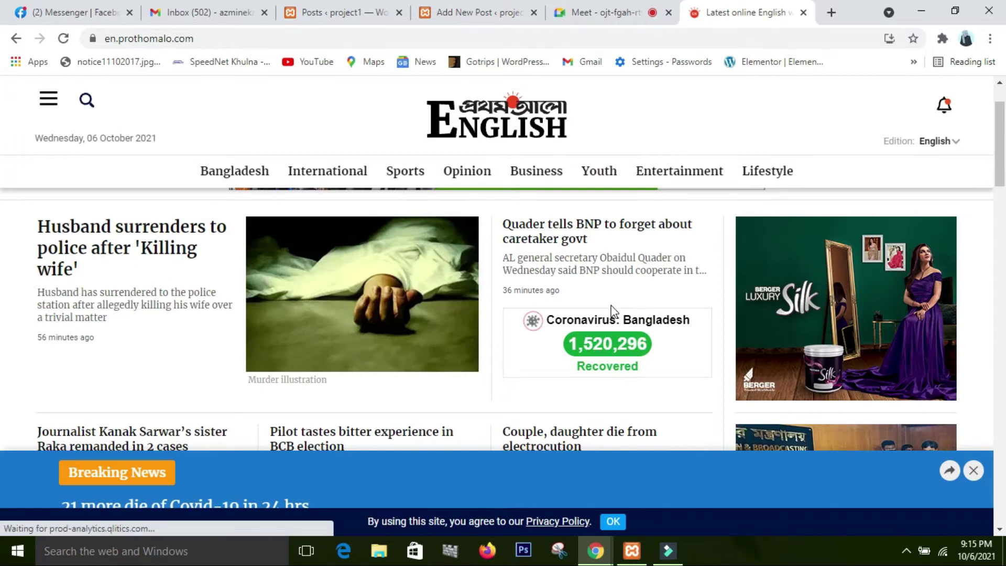
{"action": "scroll", "coordinate": [613, 312], "scroll_direction": "down", "scroll_amount": 2}
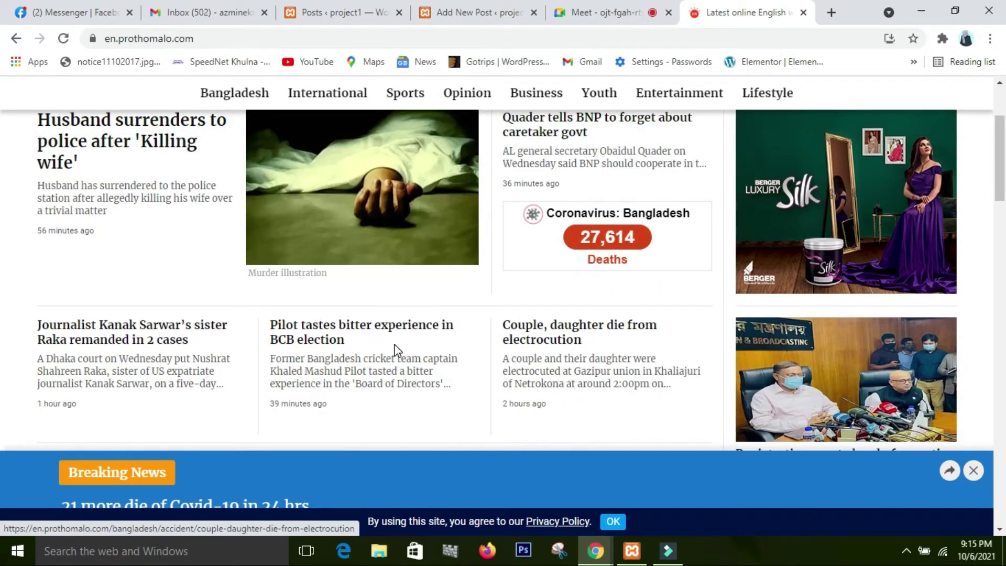
{"action": "scroll", "coordinate": [397, 350], "scroll_direction": "down", "scroll_amount": 3}
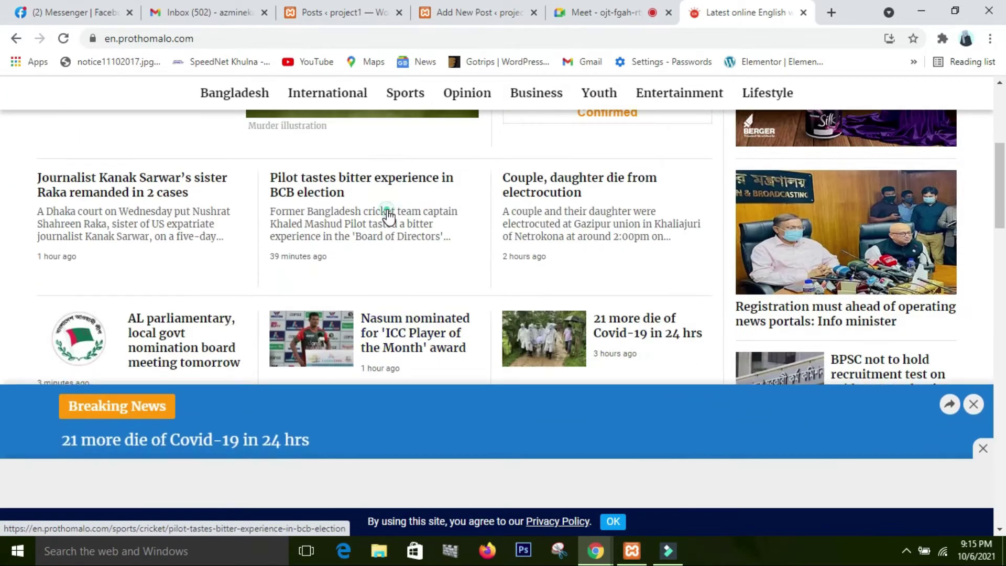
{"action": "left_click", "coordinate": [388, 215]}
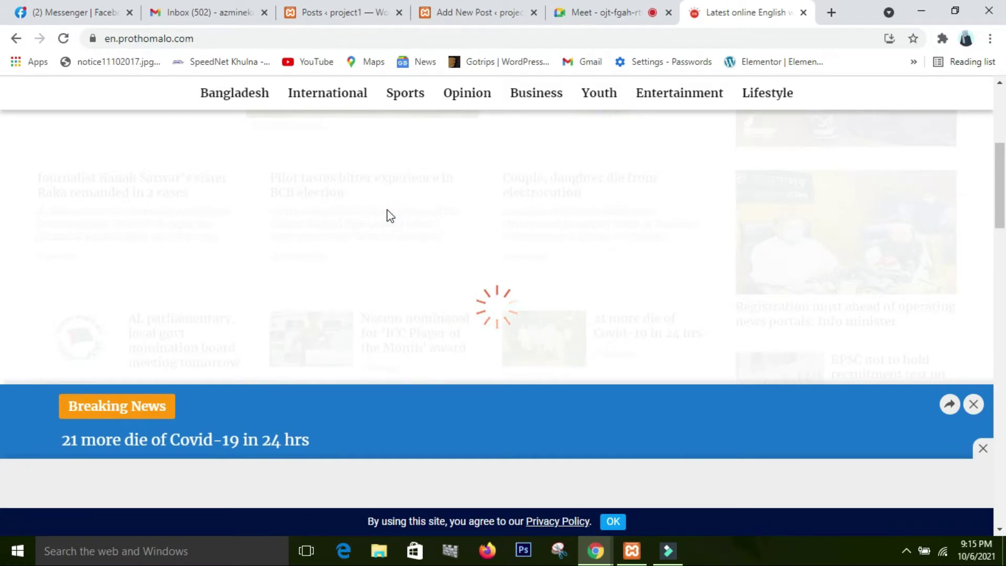
{"action": "scroll", "coordinate": [414, 231], "scroll_direction": "down", "scroll_amount": 3}
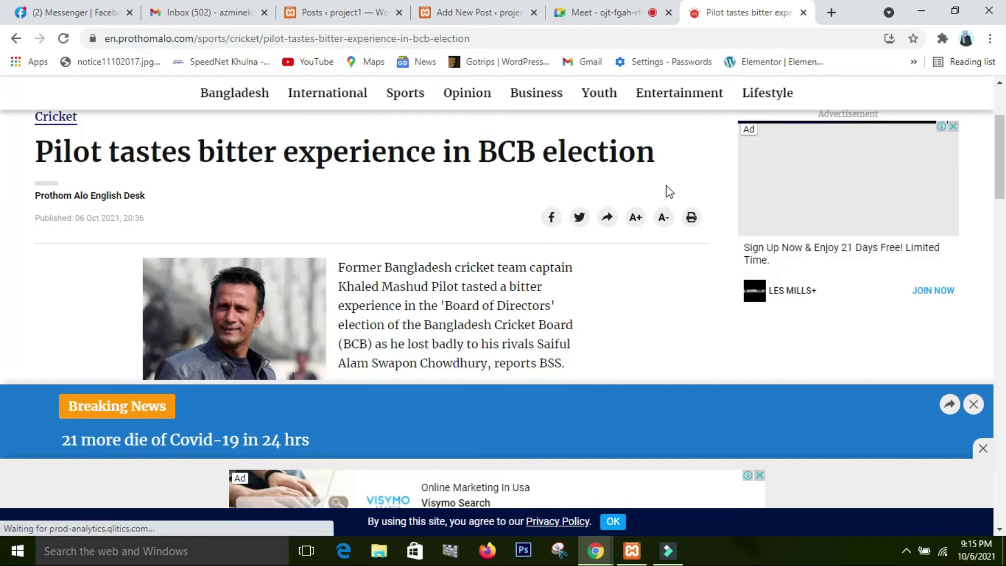
Copy the article's headline "Pilot tastes bitter experience in BCB election" and paste it as the new WordPress post's title.
{"action": "left_click_drag", "start_coordinate": [670, 167], "coordinate": [24, 189]}
{"action": "key", "text": "ctrl+c"}
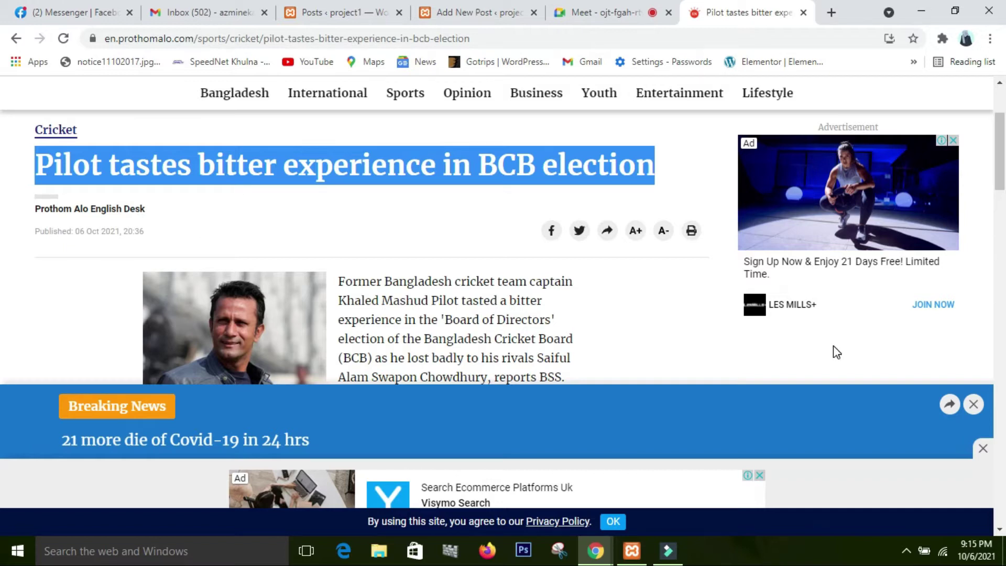
{"action": "left_click", "coordinate": [610, 18]}
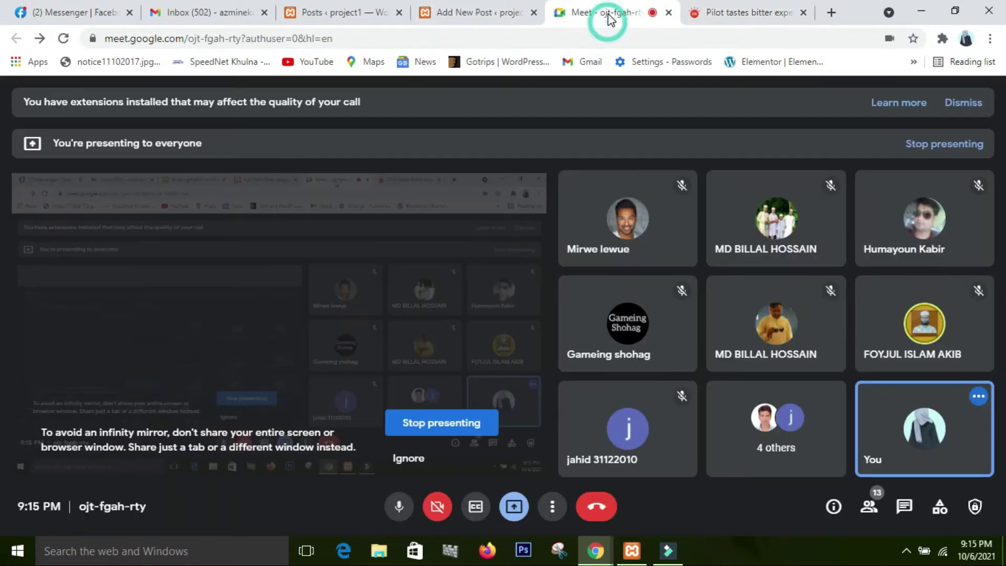
{"action": "left_click", "coordinate": [458, 20]}
{"action": "left_click", "coordinate": [147, 246]}
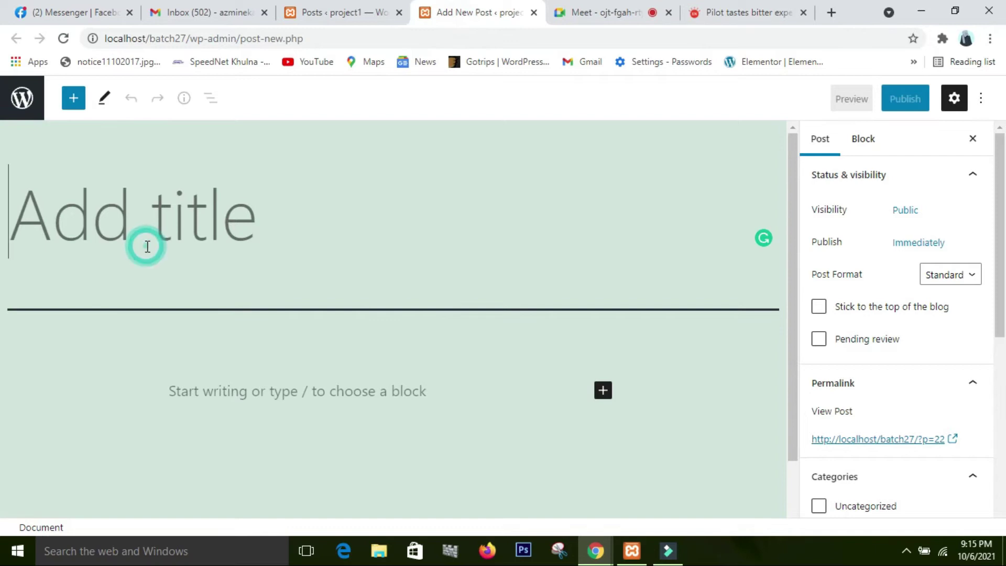
{"action": "key", "text": "ctrl+v"}
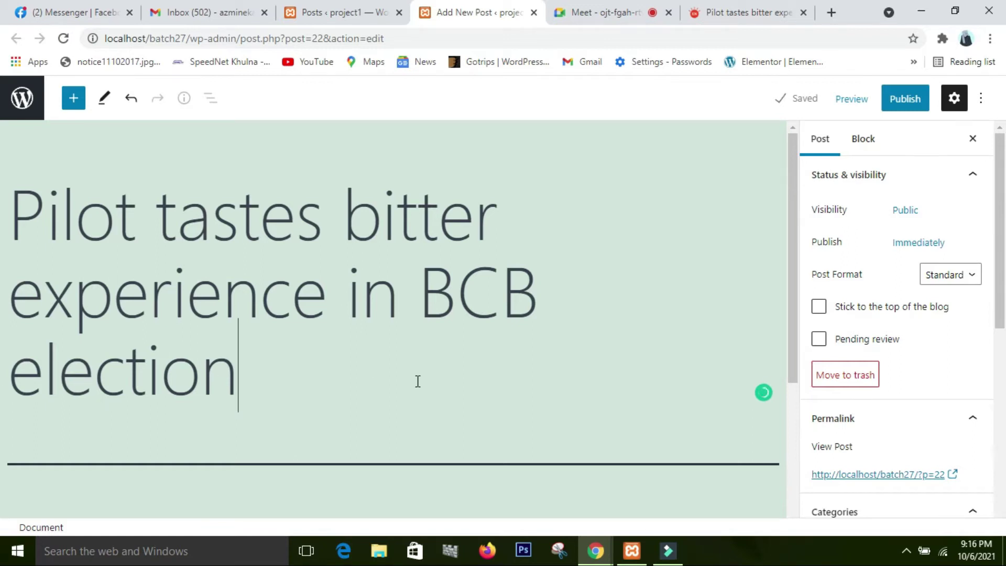
Add a Paragraph block below the post's title.
{"action": "scroll", "coordinate": [415, 382], "scroll_direction": "down", "scroll_amount": 4}
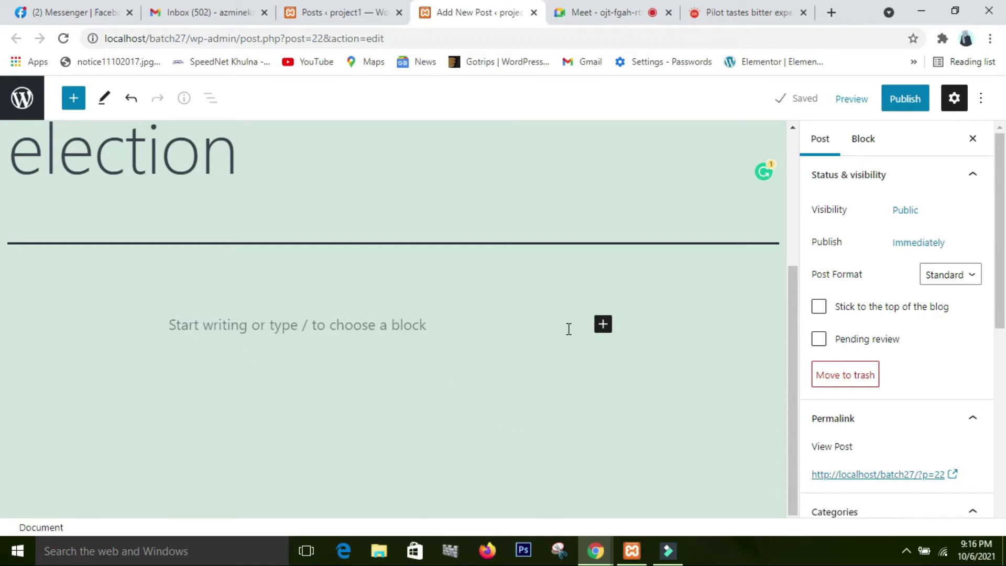
{"action": "left_click", "coordinate": [602, 326]}
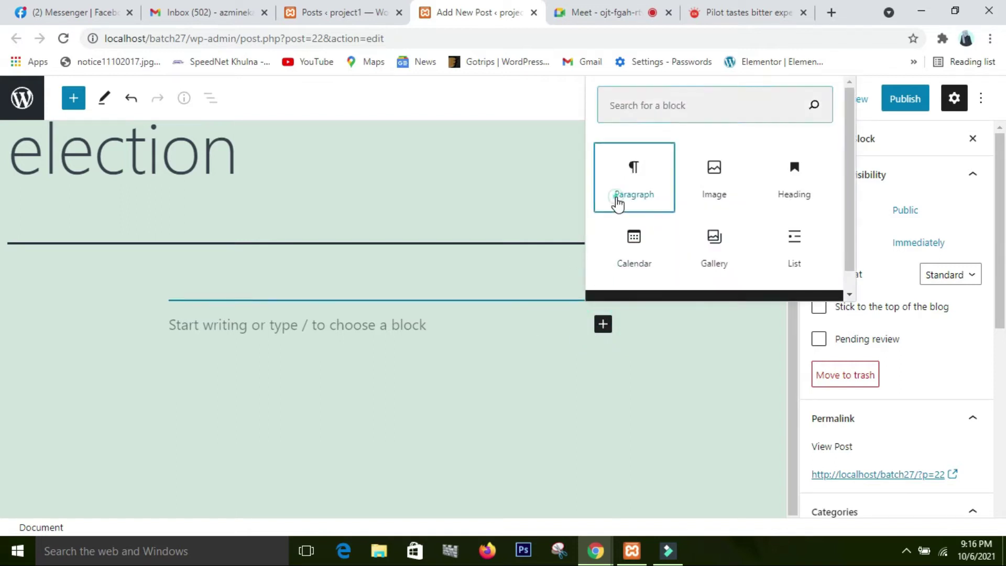
{"action": "left_click", "coordinate": [618, 202]}
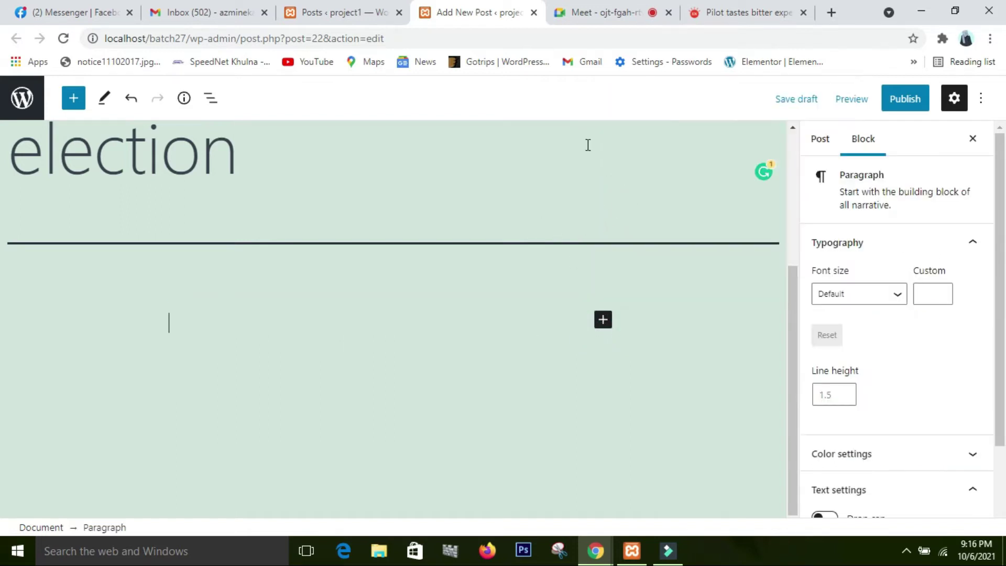
Copy the opening paragraph beside the photo in the news article and paste it three times into the post's paragraph block.
{"action": "left_click", "coordinate": [728, 15]}
{"action": "scroll", "coordinate": [492, 257], "scroll_direction": "down", "scroll_amount": 5}
{"action": "scroll", "coordinate": [492, 257], "scroll_direction": "up", "scroll_amount": 3}
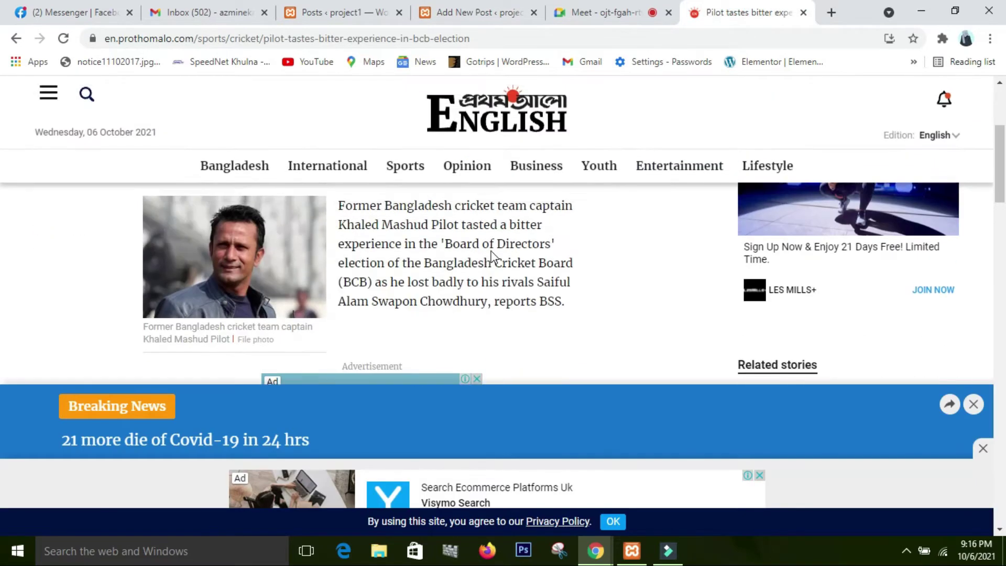
{"action": "left_click_drag", "start_coordinate": [573, 308], "coordinate": [337, 209]}
{"action": "key", "text": "ctrl+c"}
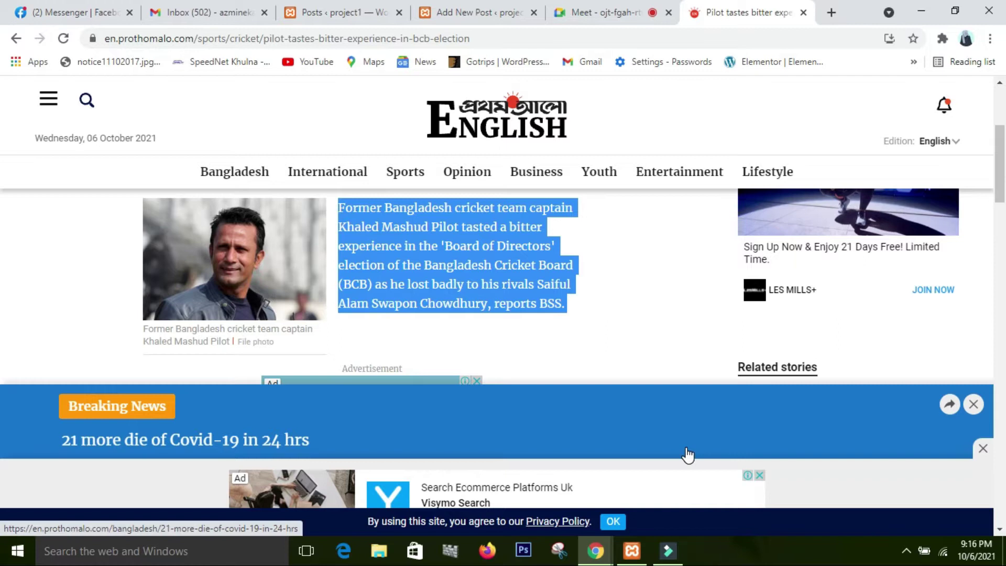
{"action": "left_click", "coordinate": [472, 11]}
{"action": "key", "text": "ctrl+v"}
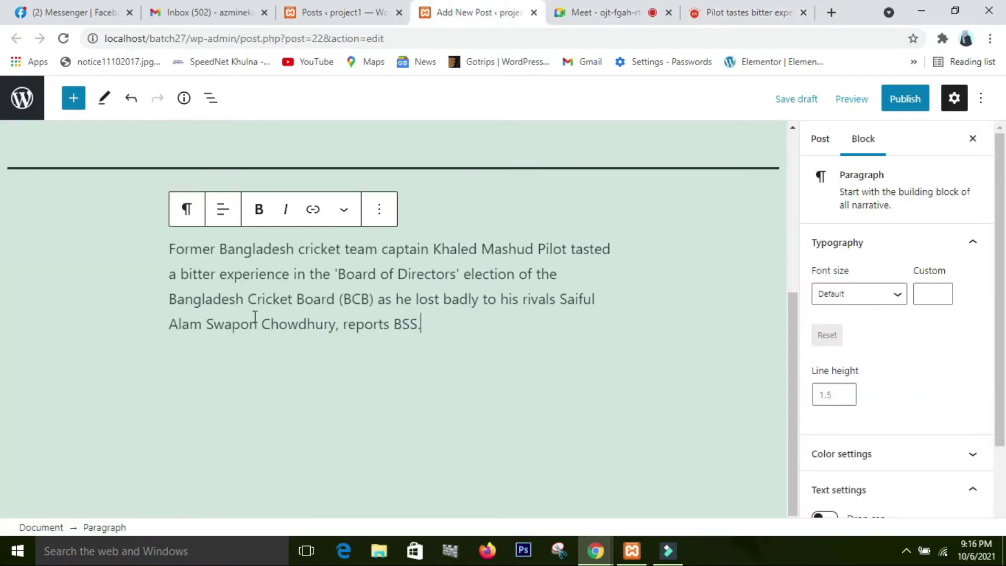
{"action": "key", "text": "ctrl+v"}
{"action": "key", "text": "ctrl+v"}
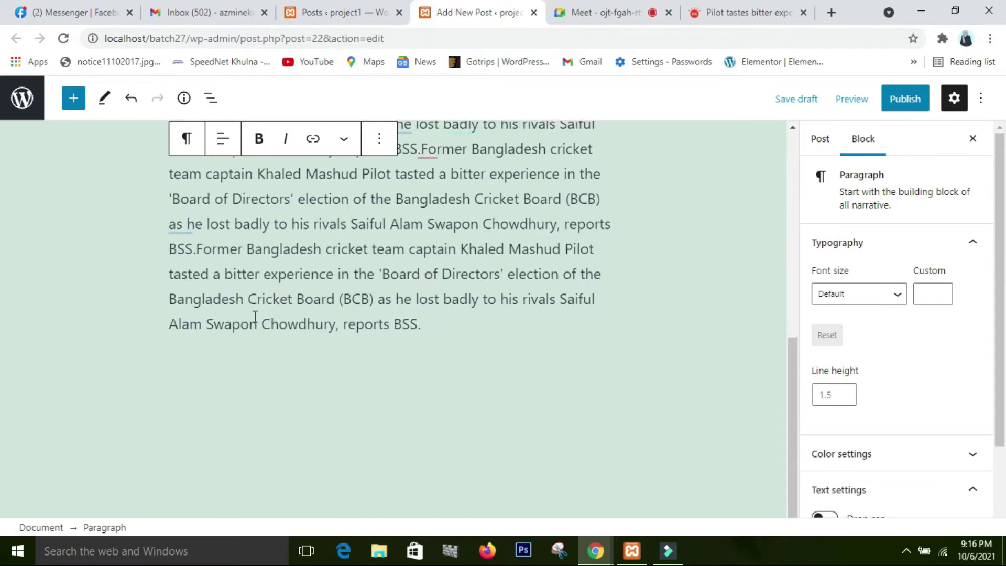
{"action": "scroll", "coordinate": [540, 362], "scroll_direction": "up", "scroll_amount": 4}
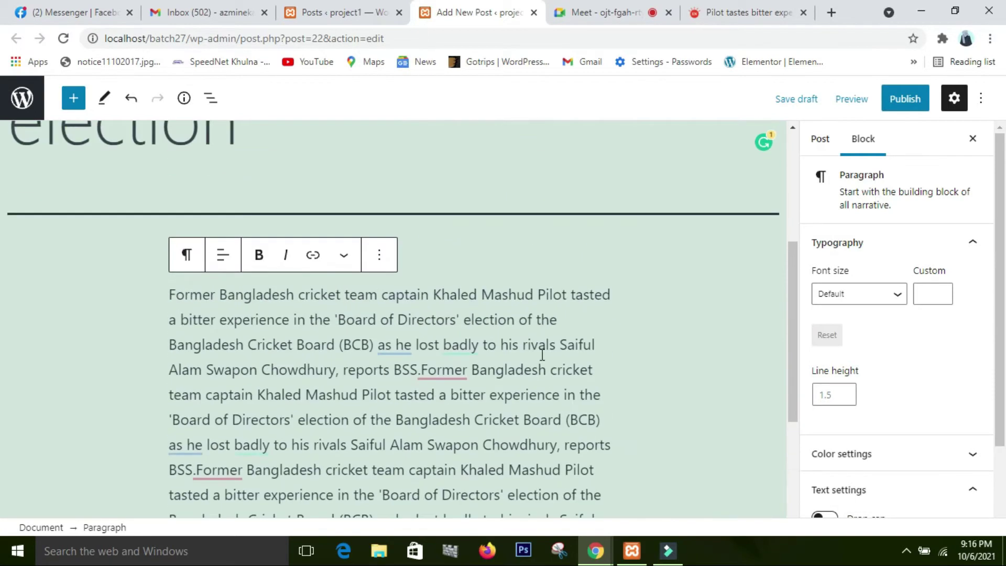
{"action": "scroll", "coordinate": [524, 358], "scroll_direction": "down", "scroll_amount": 3}
{"action": "scroll", "coordinate": [568, 340], "scroll_direction": "up", "scroll_amount": 3}
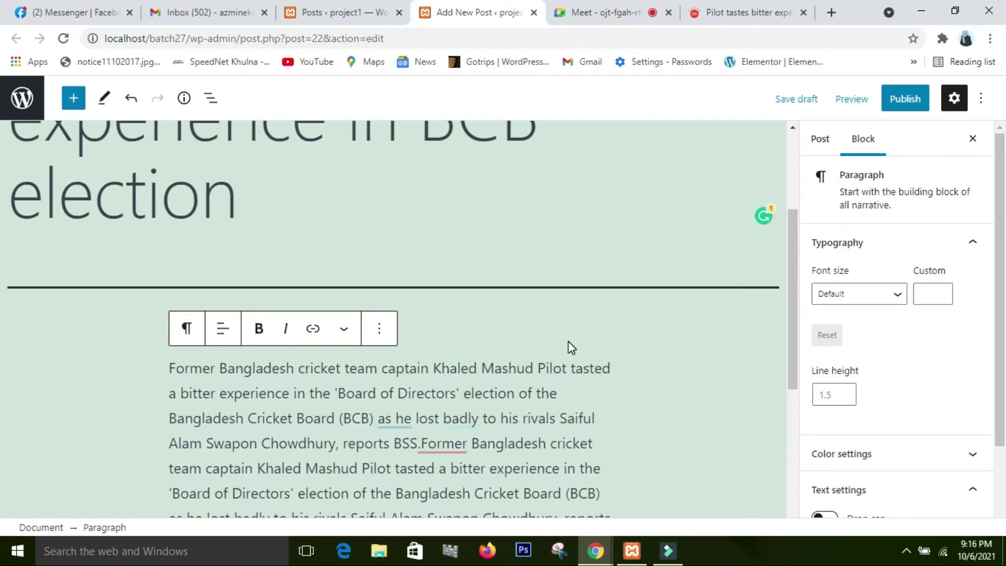
{"action": "scroll", "coordinate": [567, 342], "scroll_direction": "up", "scroll_amount": 2}
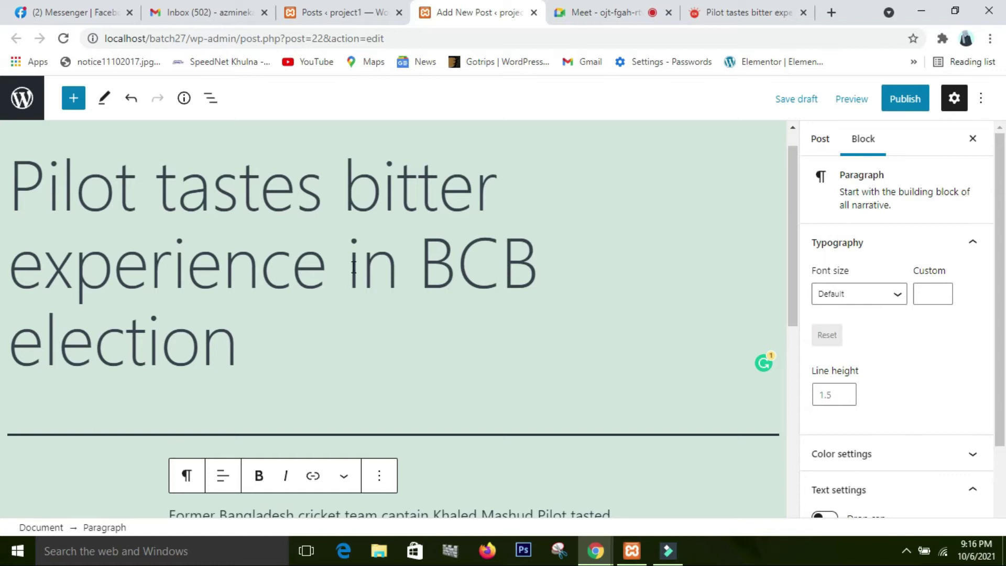
Review the pasted paragraph text in the post and compare it with the source news article.
{"action": "scroll", "coordinate": [508, 358], "scroll_direction": "down", "scroll_amount": 7}
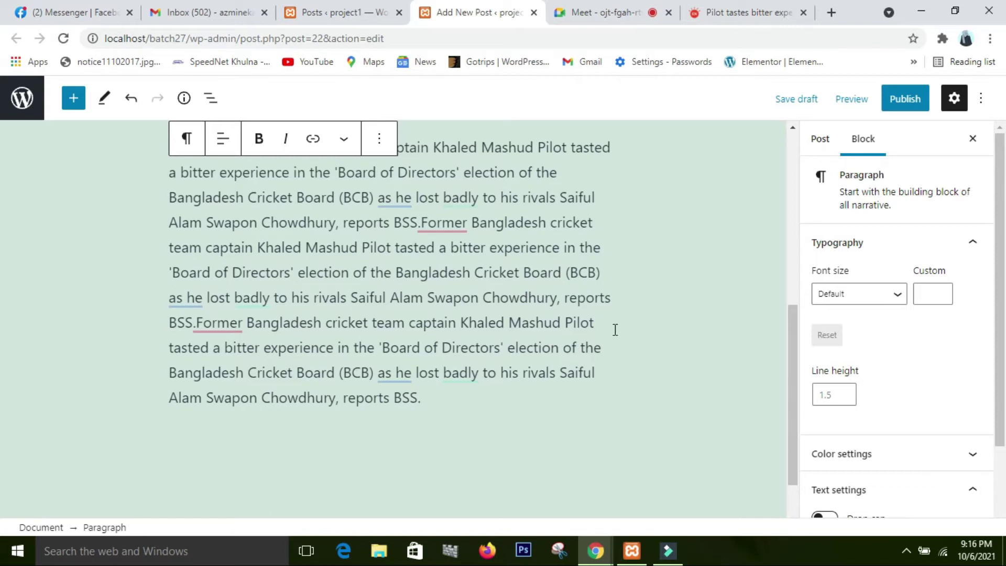
{"action": "left_click", "coordinate": [741, 16]}
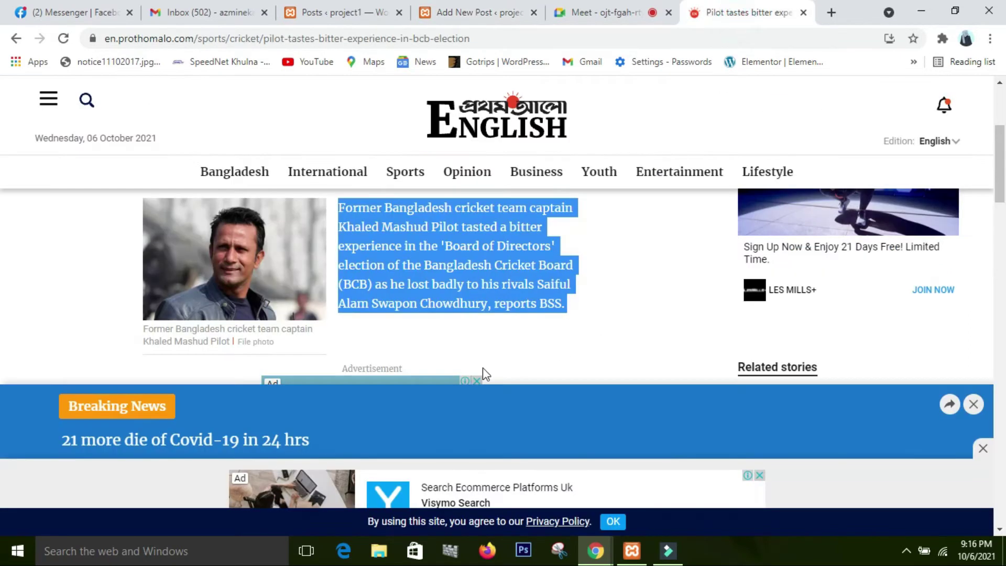
{"action": "scroll", "coordinate": [425, 388], "scroll_direction": "down", "scroll_amount": 3}
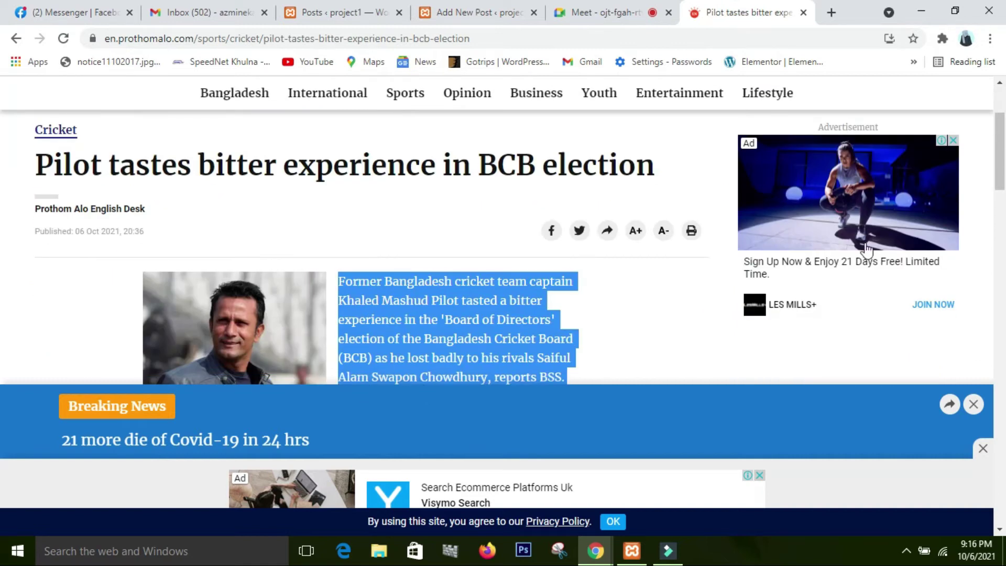
{"action": "left_click", "coordinate": [594, 16]}
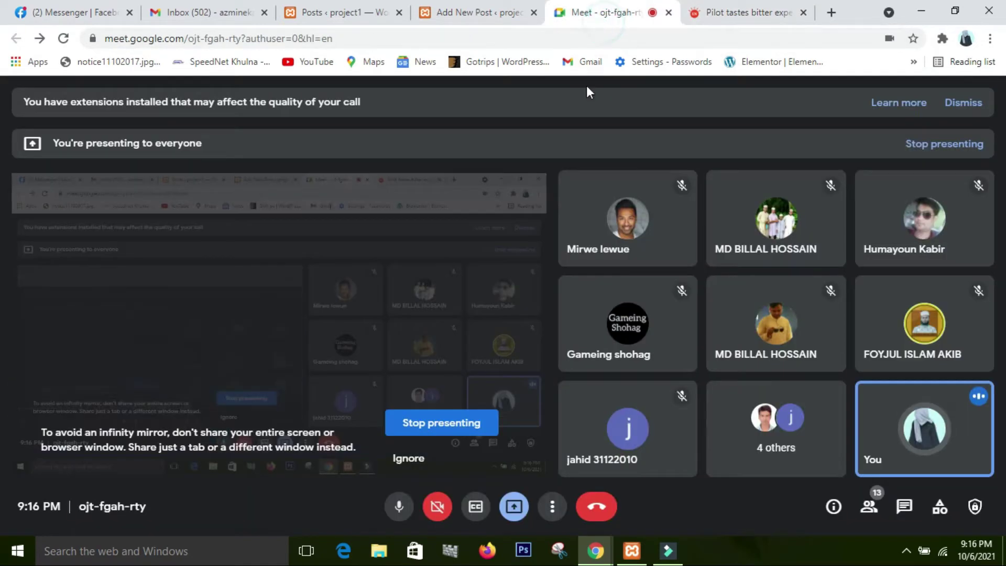
{"action": "left_click", "coordinate": [486, 16]}
{"action": "scroll", "coordinate": [557, 273], "scroll_direction": "up", "scroll_amount": 2}
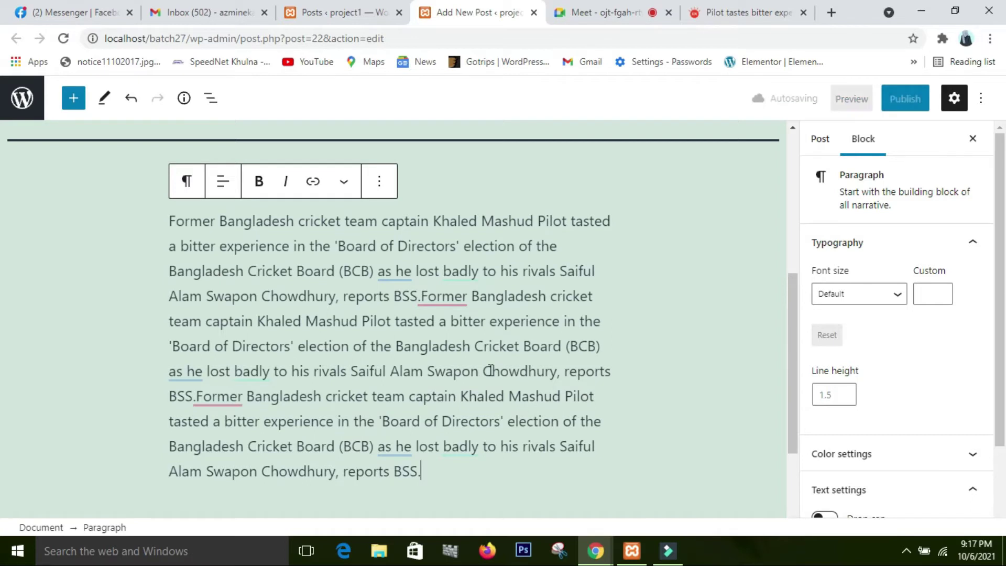
{"action": "scroll", "coordinate": [490, 371], "scroll_direction": "down", "scroll_amount": 2}
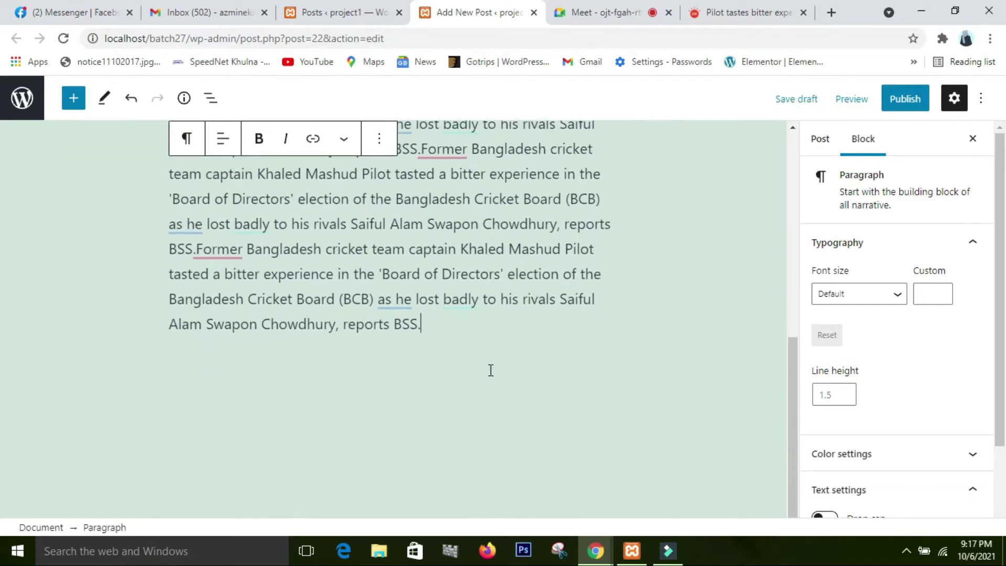
{"action": "scroll", "coordinate": [490, 371], "scroll_direction": "up", "scroll_amount": 4}
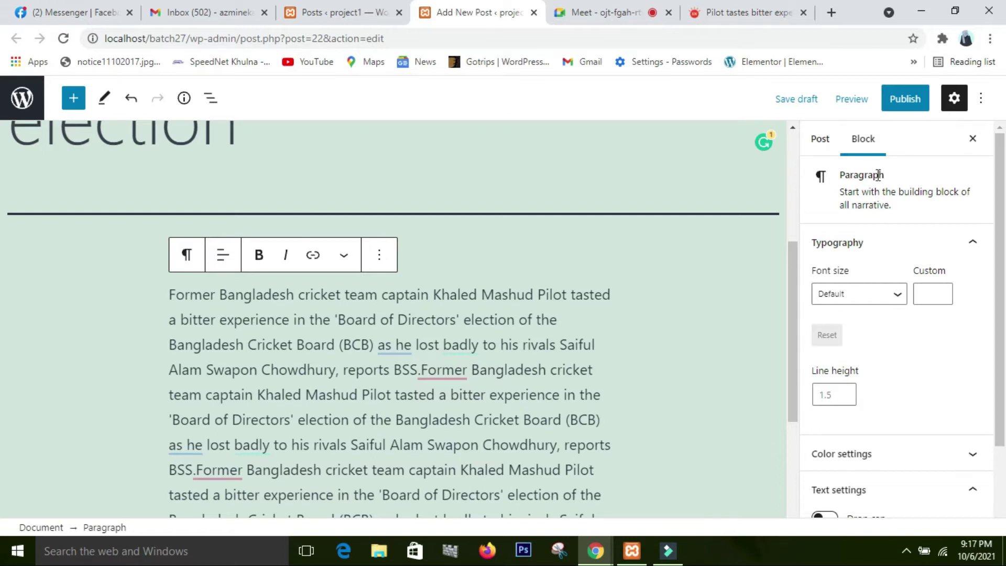
{"action": "scroll", "coordinate": [1002, 286], "scroll_direction": "down", "scroll_amount": 2}
{"action": "scroll", "coordinate": [999, 283], "scroll_direction": "up", "scroll_amount": 2}
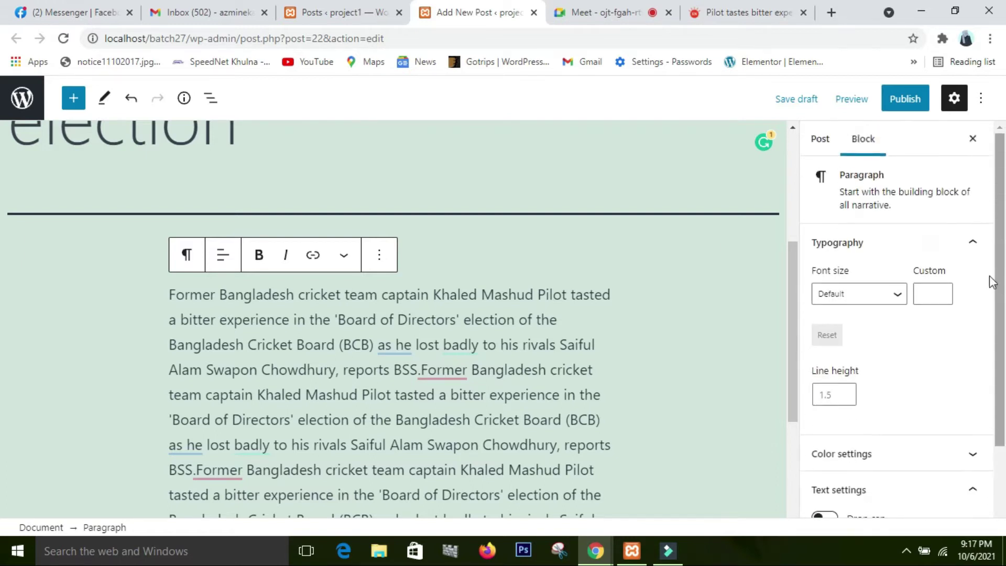
Upload sunset-675847_640.jpg from the Downloads folder and set it as the post's featured image.
{"action": "left_click", "coordinate": [820, 151]}
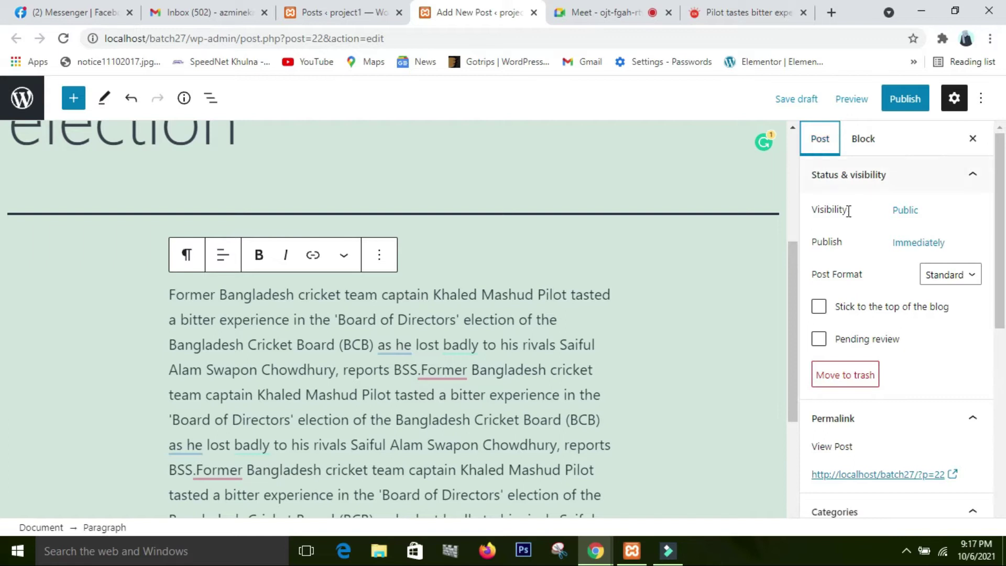
{"action": "scroll", "coordinate": [944, 322], "scroll_direction": "down", "scroll_amount": 3}
{"action": "scroll", "coordinate": [946, 322], "scroll_direction": "down", "scroll_amount": 4}
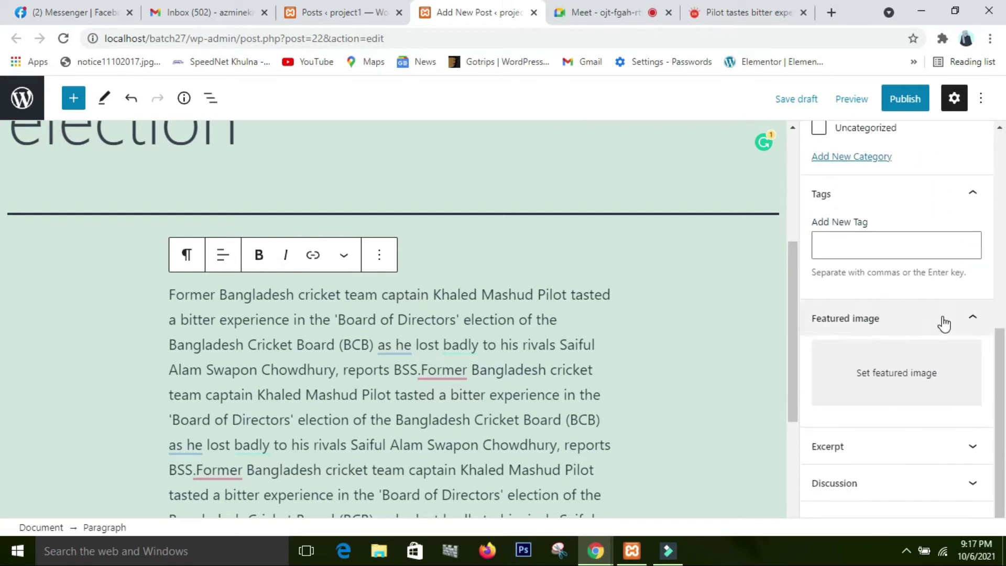
{"action": "left_click", "coordinate": [880, 391]}
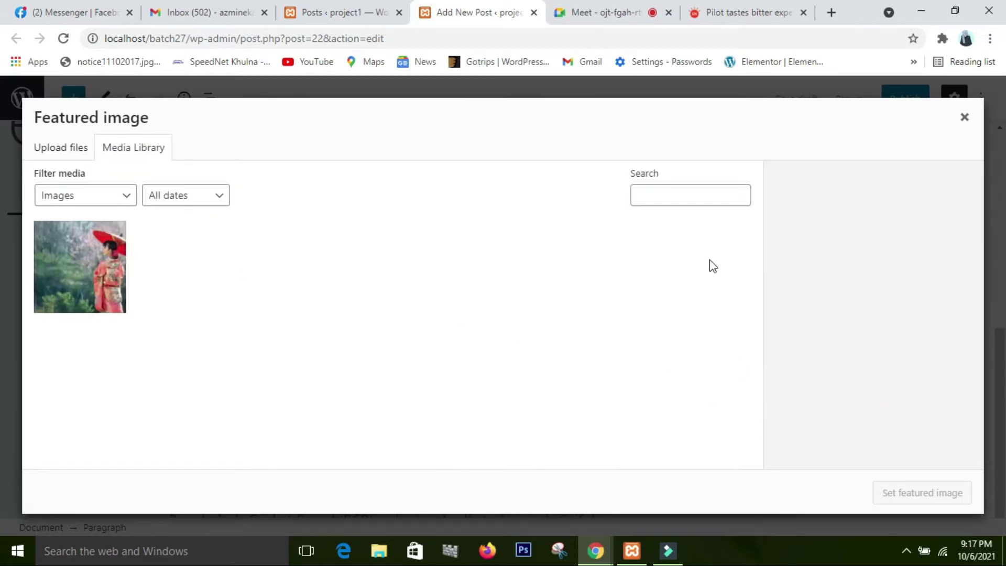
{"action": "left_click", "coordinate": [60, 151]}
{"action": "left_click", "coordinate": [506, 329]}
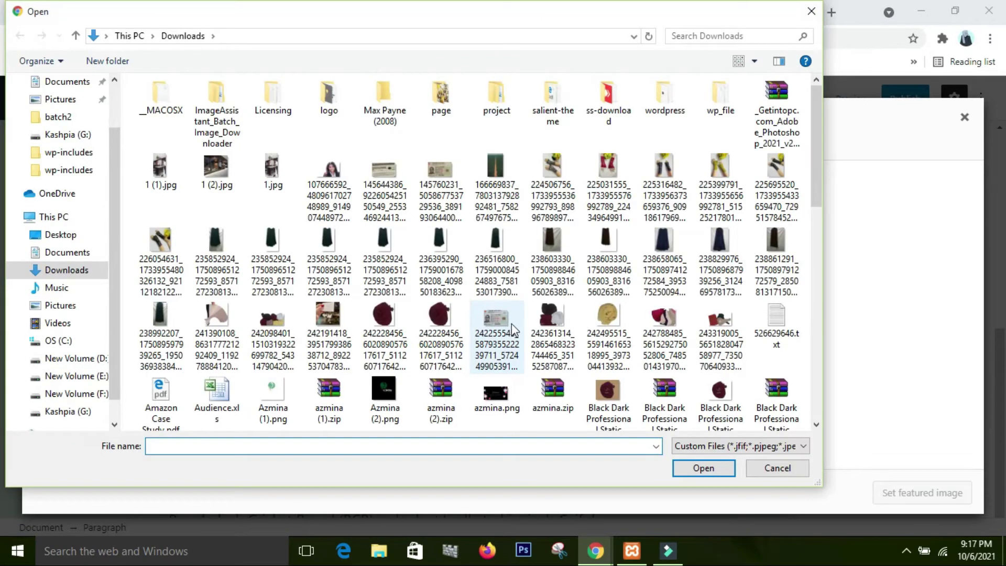
{"action": "scroll", "coordinate": [511, 328], "scroll_direction": "down", "scroll_amount": 8}
{"action": "scroll", "coordinate": [513, 329], "scroll_direction": "down", "scroll_amount": 3}
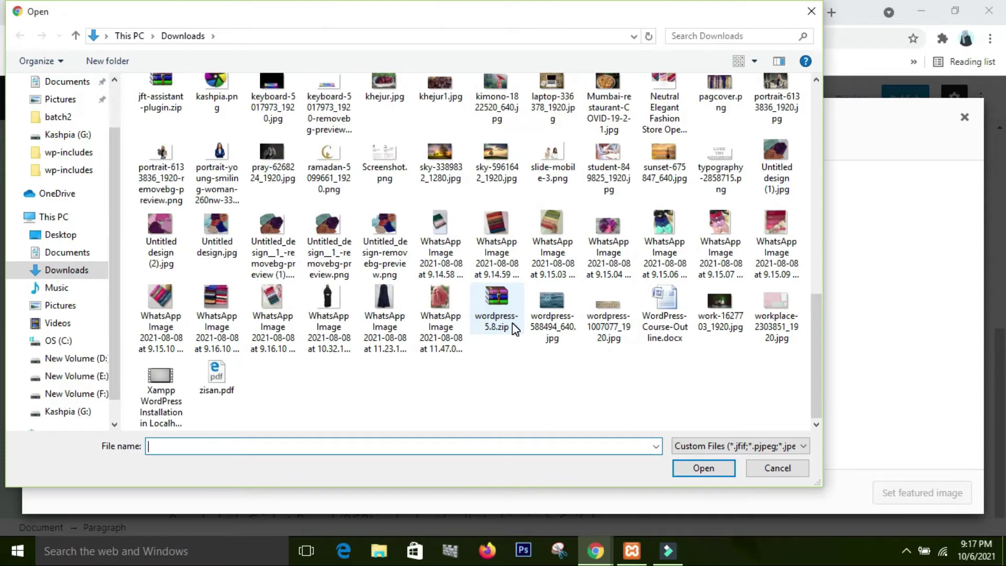
{"action": "scroll", "coordinate": [221, 341], "scroll_direction": "up", "scroll_amount": 2}
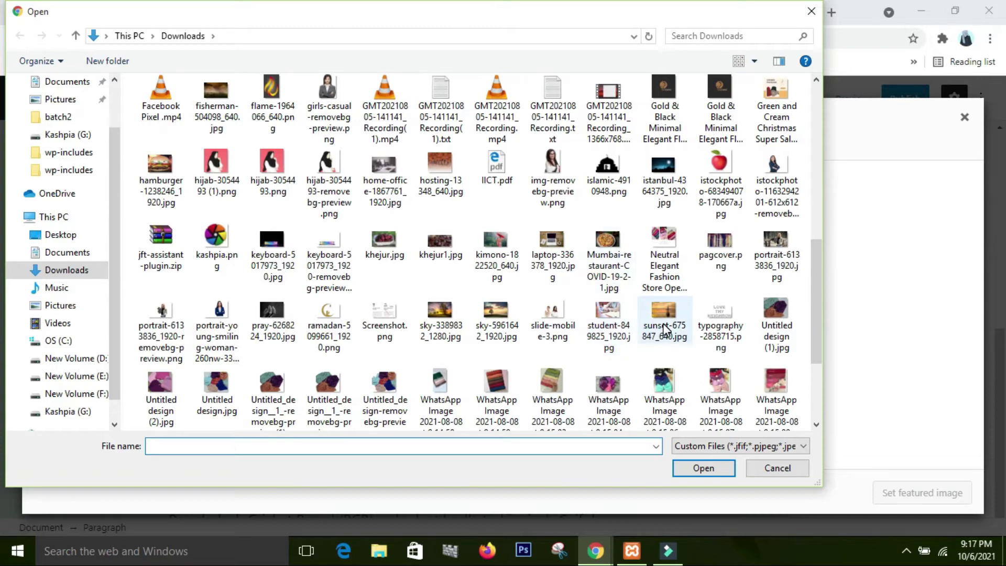
{"action": "left_click", "coordinate": [665, 334]}
{"action": "left_click", "coordinate": [696, 469]}
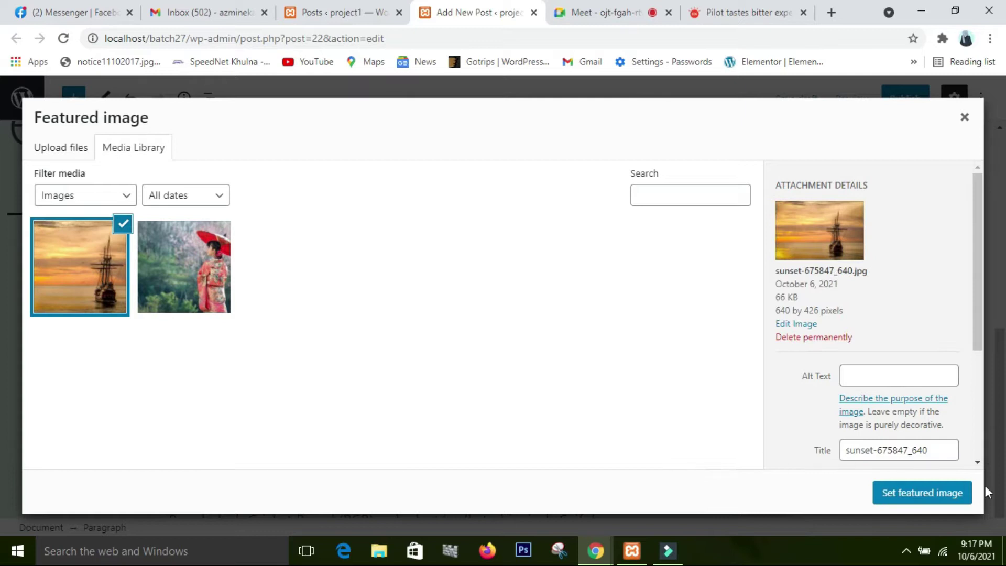
{"action": "left_click", "coordinate": [932, 501]}
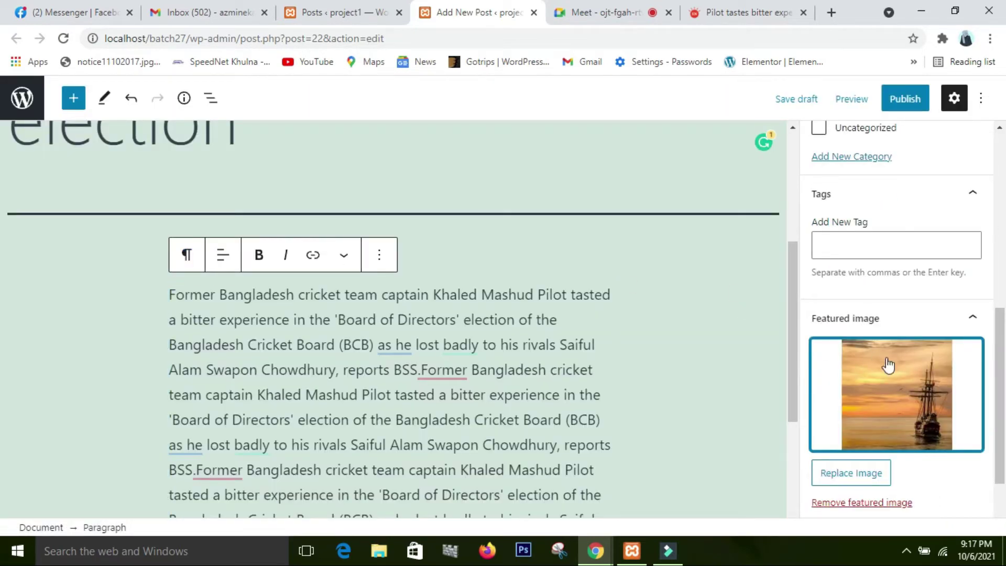
Look over the post's title and text and its status, permalink, category, tag and featured image settings.
{"action": "scroll", "coordinate": [295, 202], "scroll_direction": "up", "scroll_amount": 1}
{"action": "scroll", "coordinate": [296, 203], "scroll_direction": "up", "scroll_amount": 4}
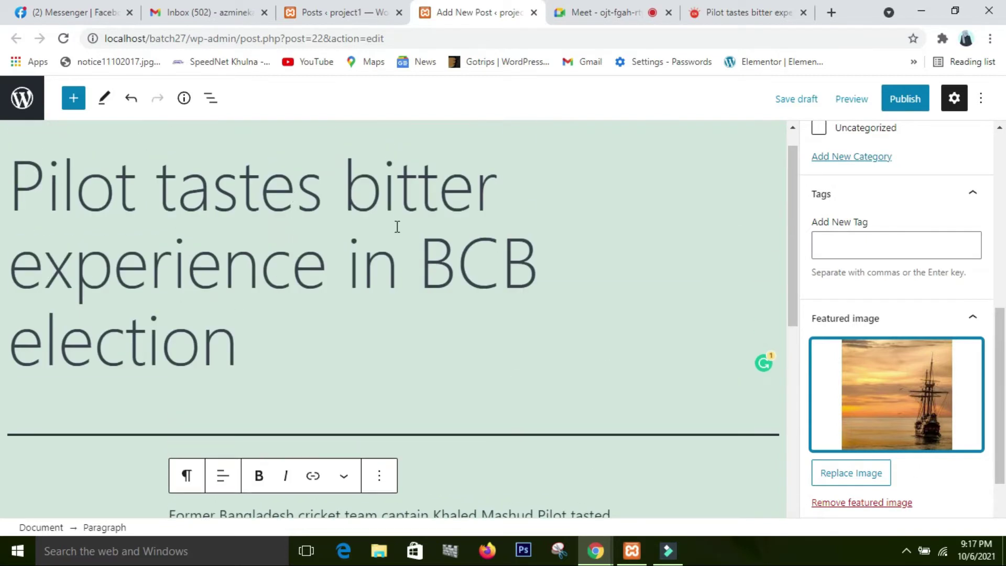
{"action": "scroll", "coordinate": [494, 258], "scroll_direction": "down", "scroll_amount": 5}
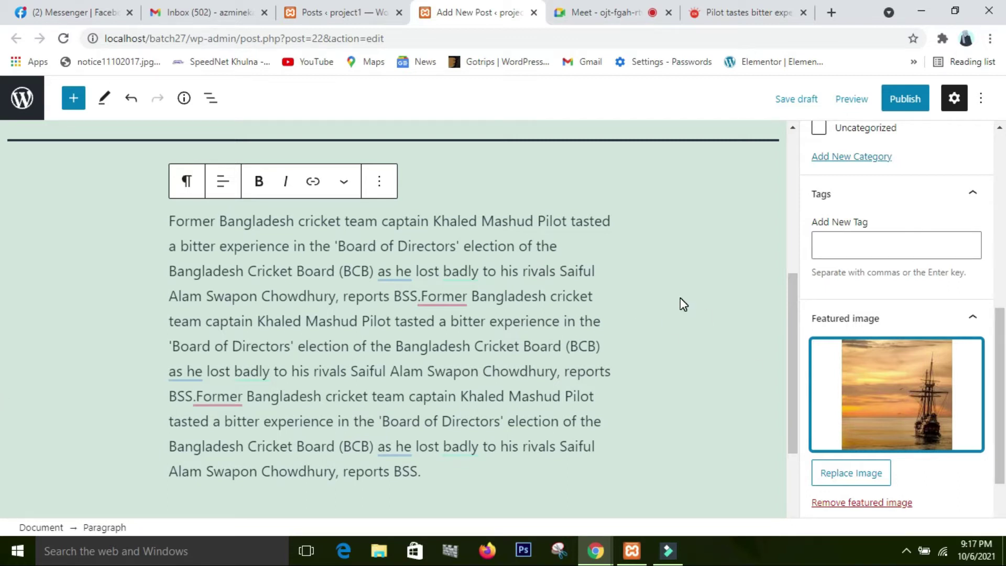
{"action": "scroll", "coordinate": [683, 304], "scroll_direction": "up", "scroll_amount": 1}
{"action": "scroll", "coordinate": [856, 193], "scroll_direction": "up", "scroll_amount": 2}
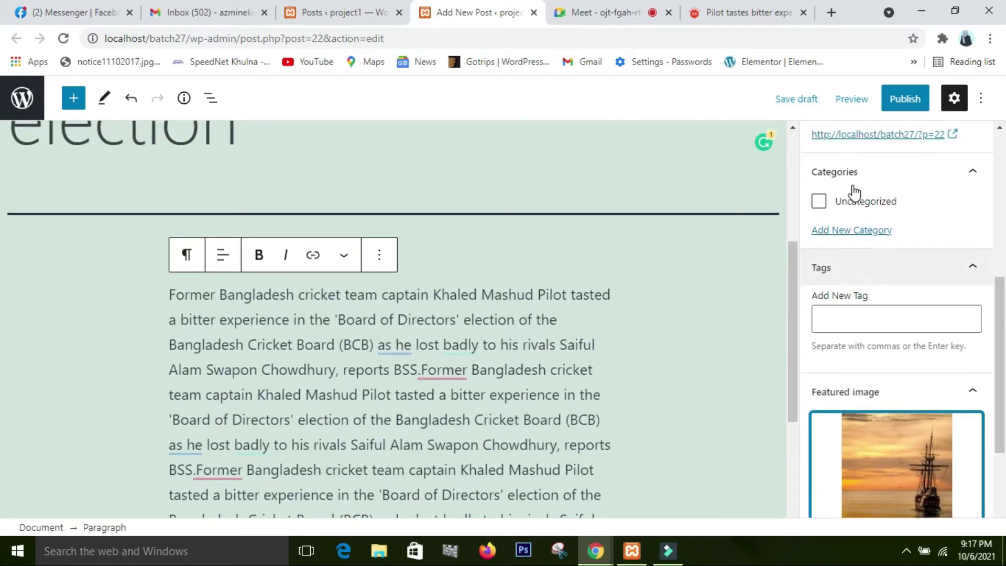
{"action": "scroll", "coordinate": [855, 193], "scroll_direction": "up", "scroll_amount": 3}
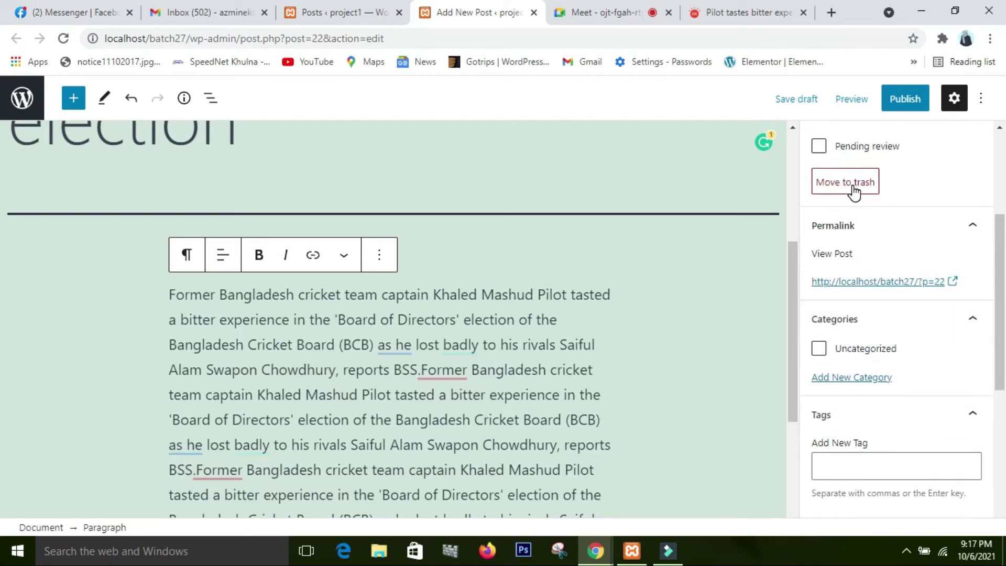
{"action": "scroll", "coordinate": [855, 191], "scroll_direction": "up", "scroll_amount": 3}
{"action": "scroll", "coordinate": [855, 190], "scroll_direction": "down", "scroll_amount": 4}
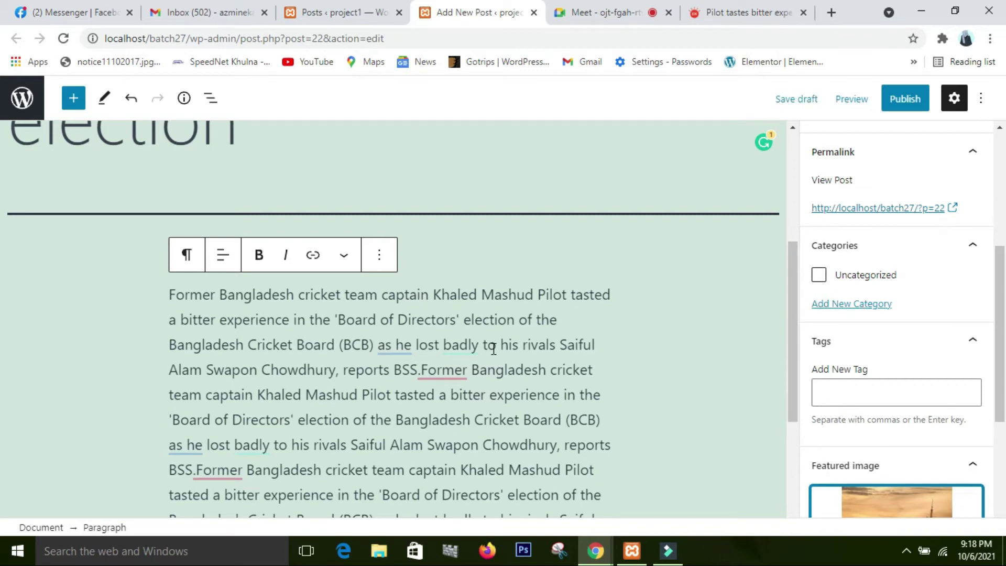
{"action": "scroll", "coordinate": [488, 351], "scroll_direction": "down", "scroll_amount": 3}
{"action": "scroll", "coordinate": [367, 378], "scroll_direction": "up", "scroll_amount": 4}
{"action": "scroll", "coordinate": [375, 380], "scroll_direction": "down", "scroll_amount": 2}
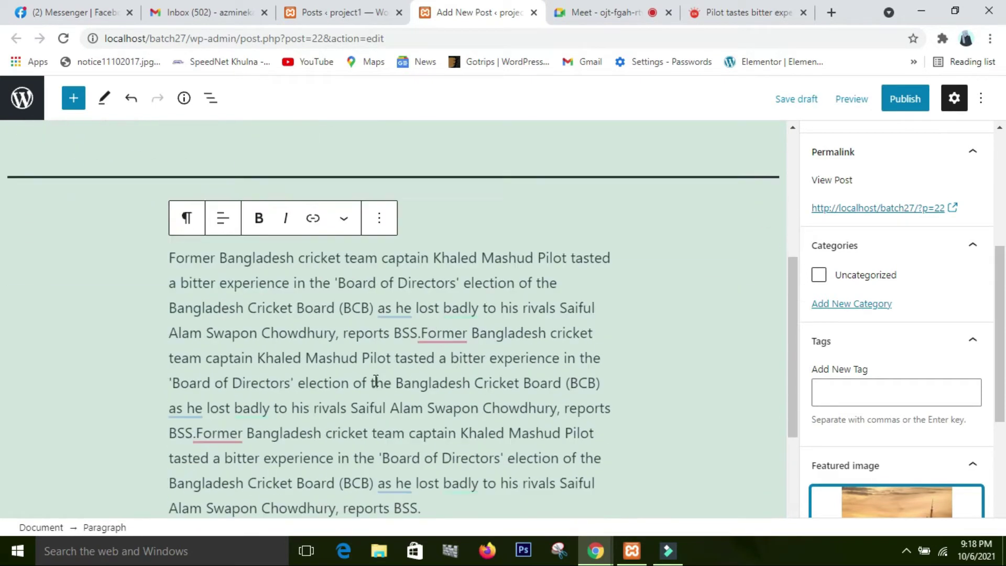
{"action": "scroll", "coordinate": [376, 381], "scroll_direction": "down", "scroll_amount": 1}
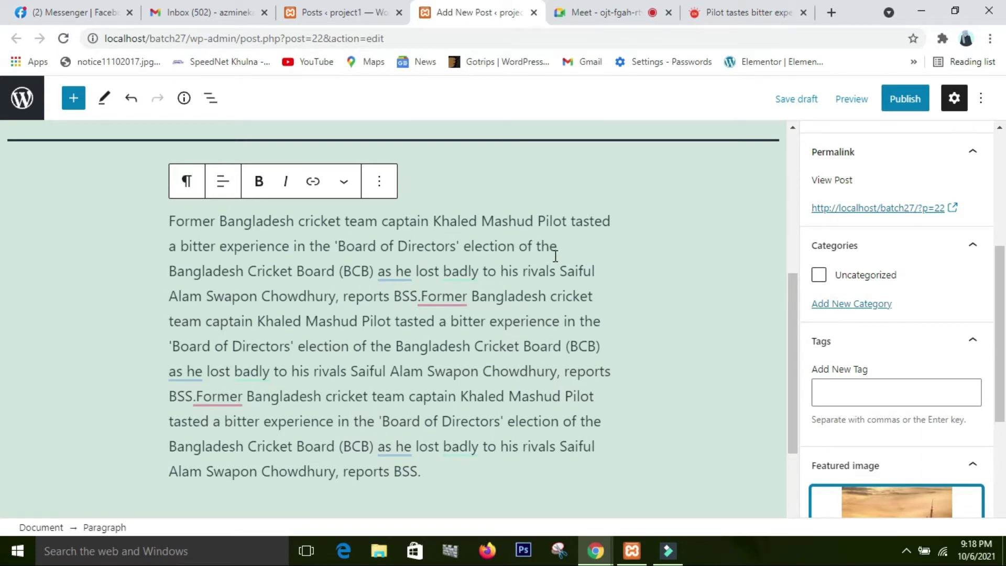
Create a new top-level category named "Cricket" and assign it to the post.
{"action": "left_click", "coordinate": [869, 307]}
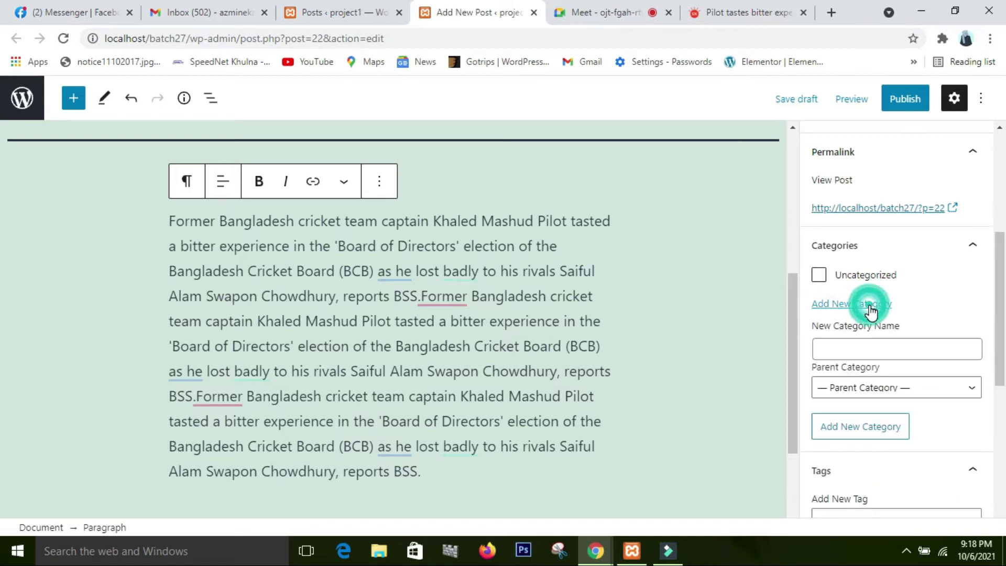
{"action": "left_click", "coordinate": [881, 351]}
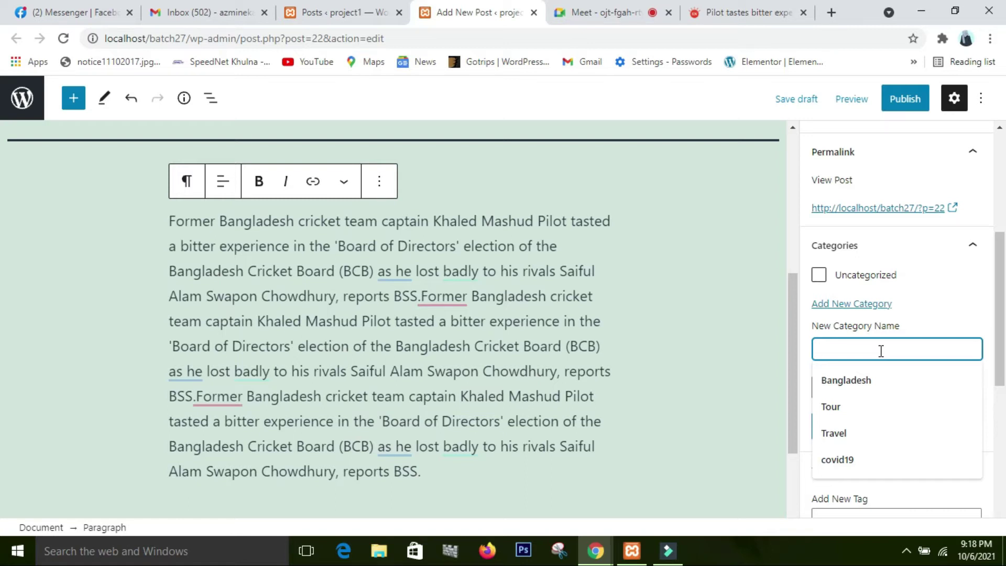
{"action": "type", "text": "Cricket"}
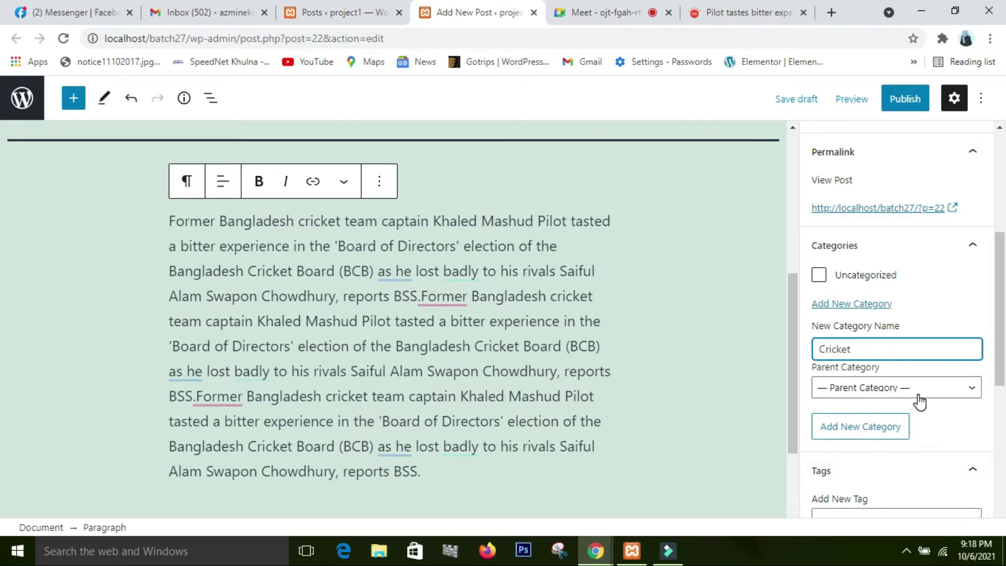
{"action": "key", "text": "Return"}
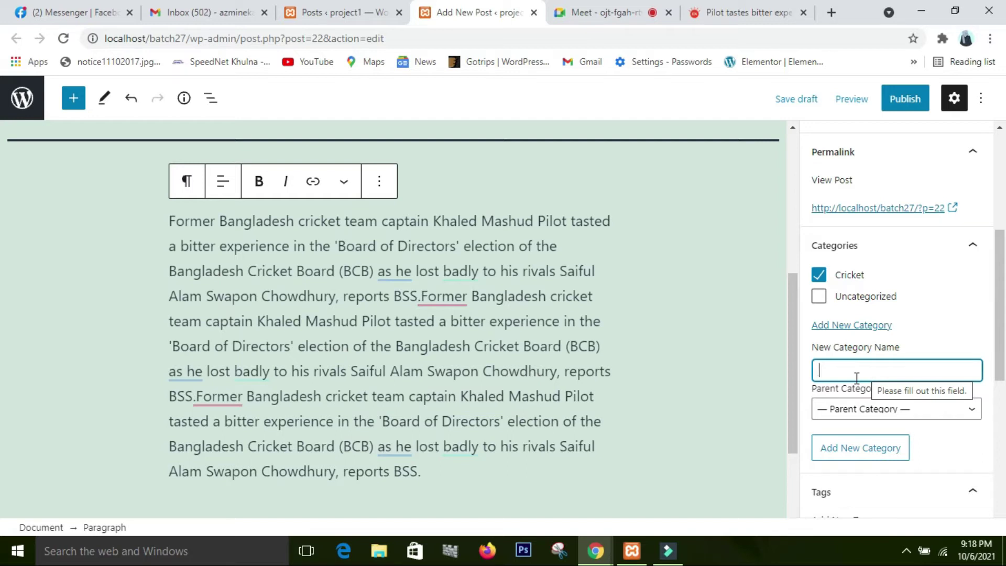
Create another top-level category named "Bangladesh" and deselect it for this post.
{"action": "type", "text": "B"}
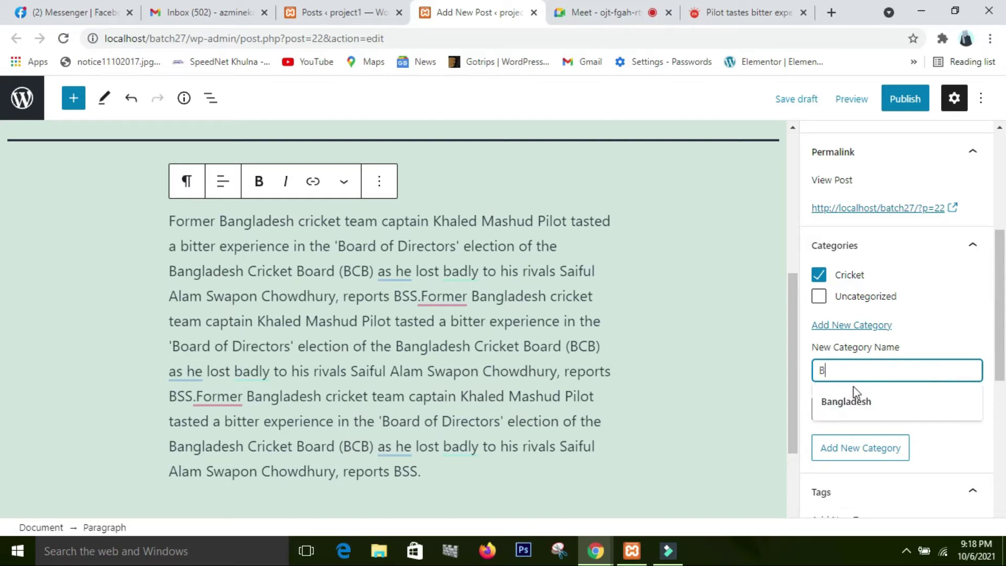
{"action": "left_click", "coordinate": [855, 401]}
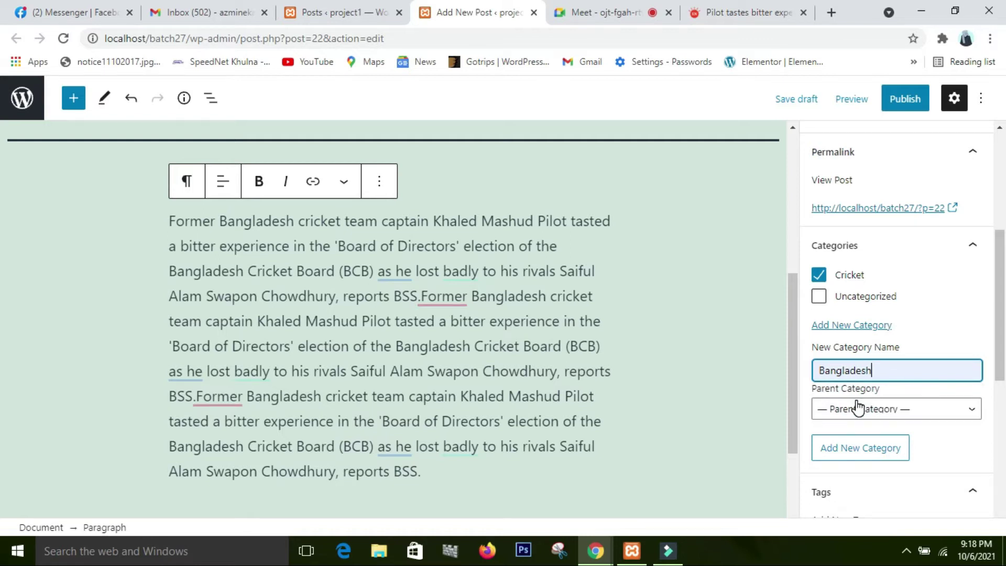
{"action": "key", "text": "Return"}
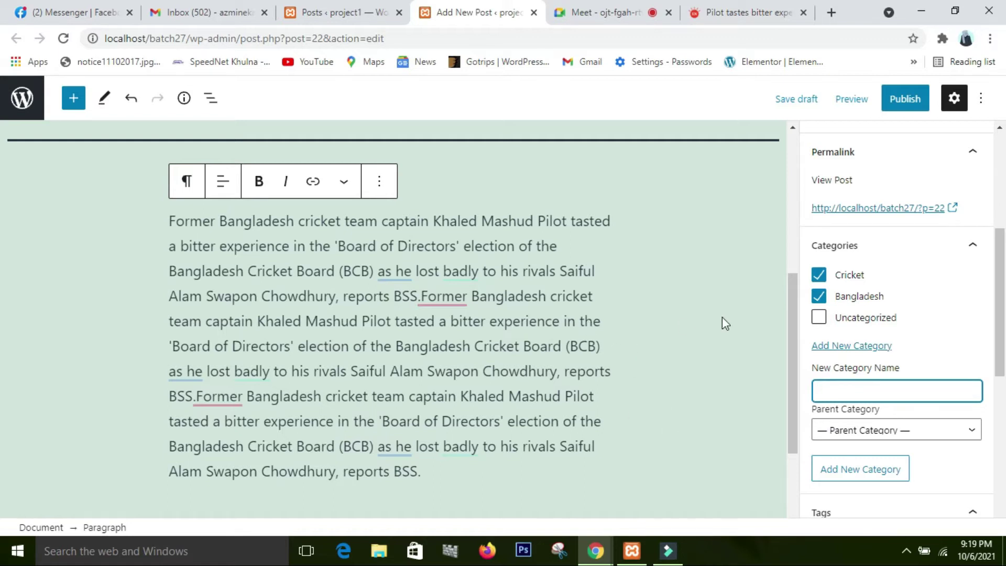
{"action": "left_click", "coordinate": [819, 297]}
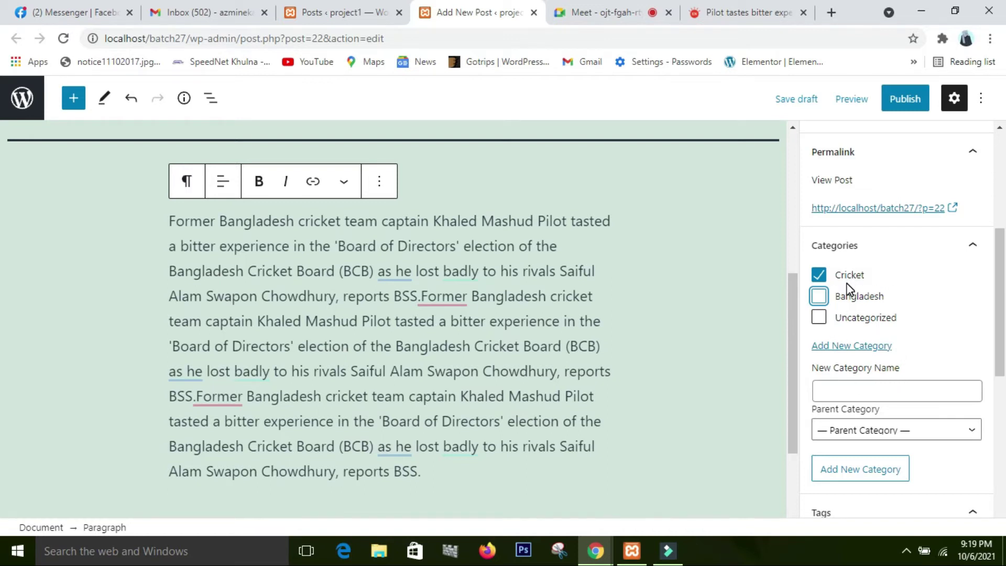
Add the tag "cricket" to the post.
{"action": "scroll", "coordinate": [933, 384], "scroll_direction": "down", "scroll_amount": 1}
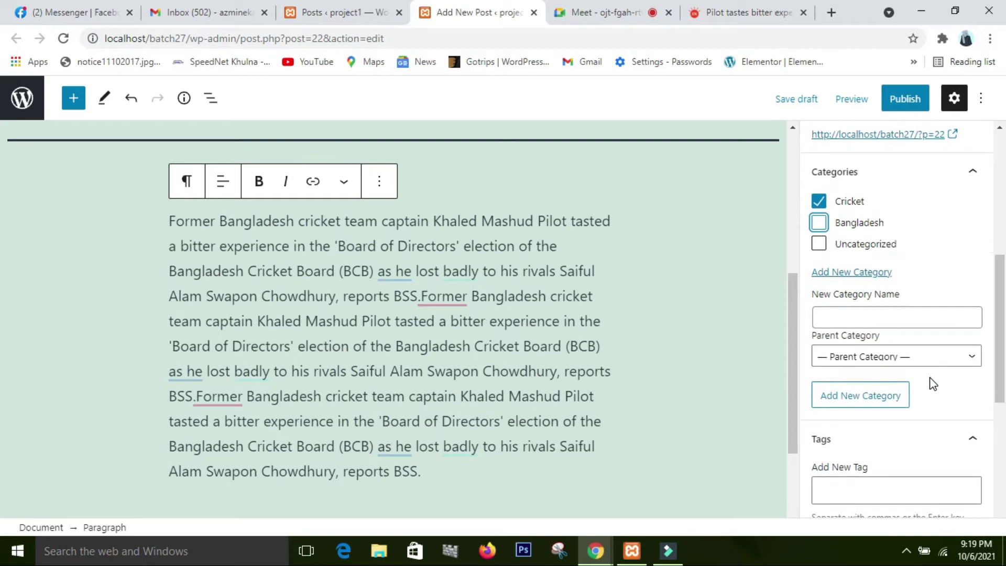
{"action": "scroll", "coordinate": [932, 384], "scroll_direction": "down", "scroll_amount": 2}
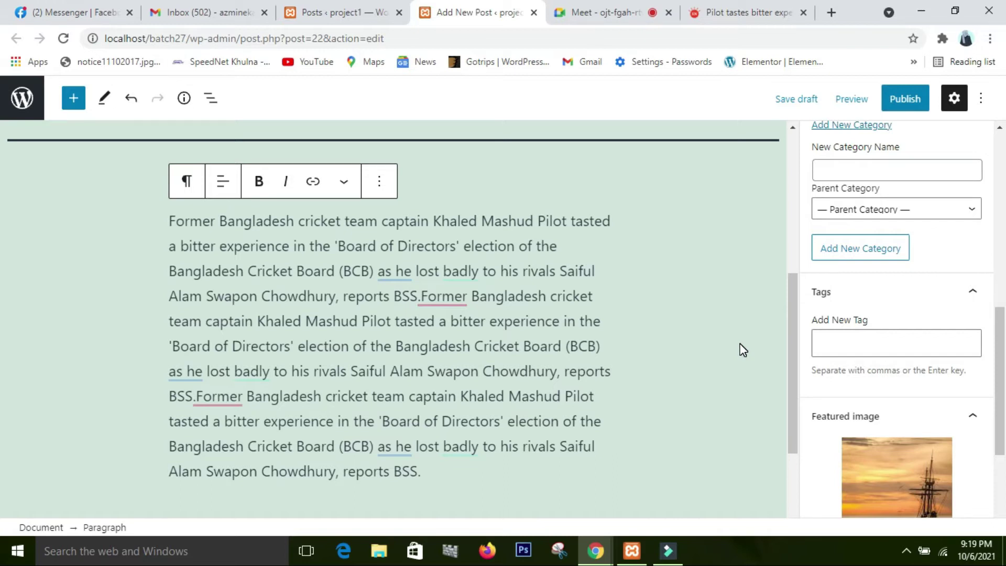
{"action": "left_click", "coordinate": [919, 344]}
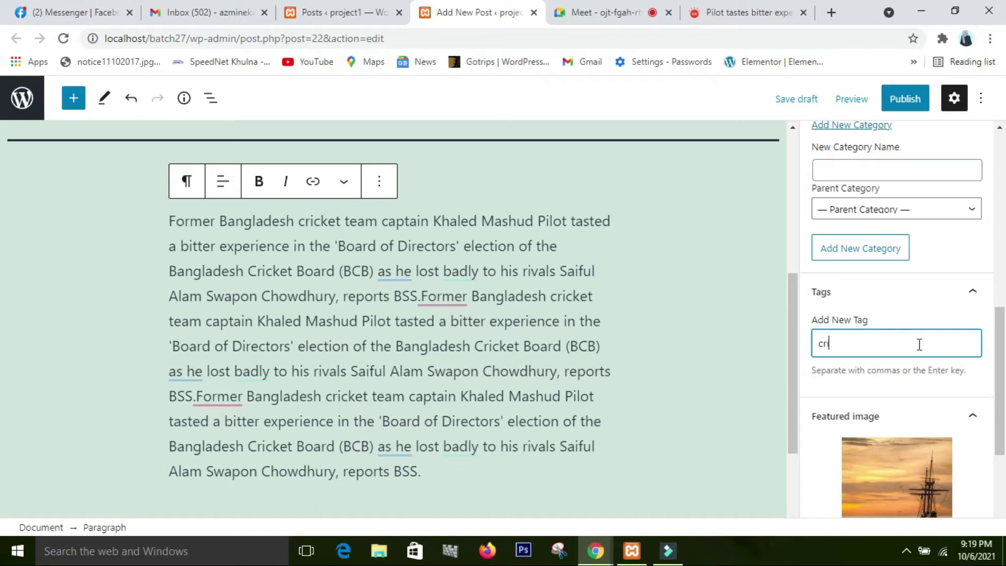
{"action": "type", "text": "et"}
{"action": "key", "text": "Return"}
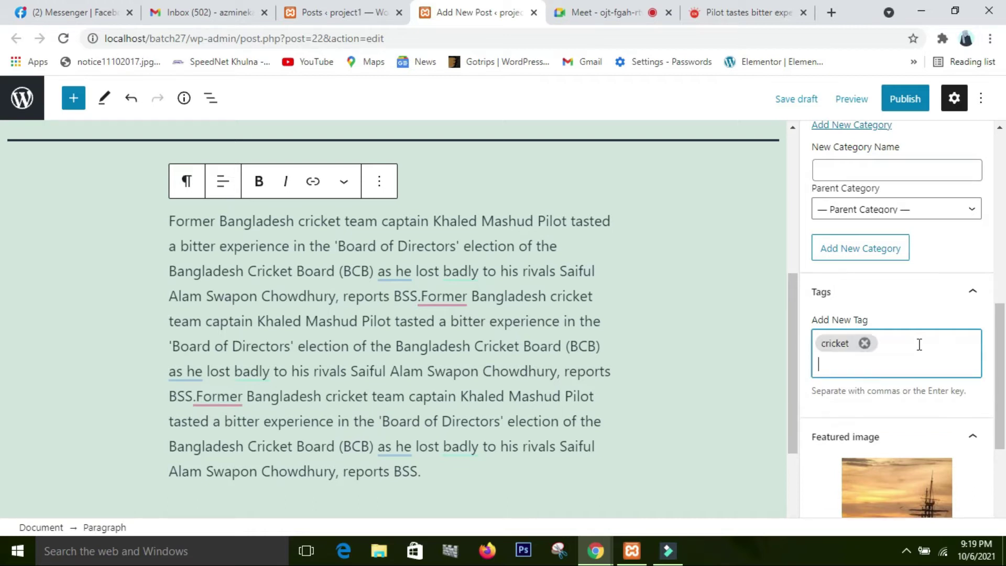
Add the tags "sports", "bd sports" and "bd cricket" to the post.
{"action": "type", "text": "sports"}
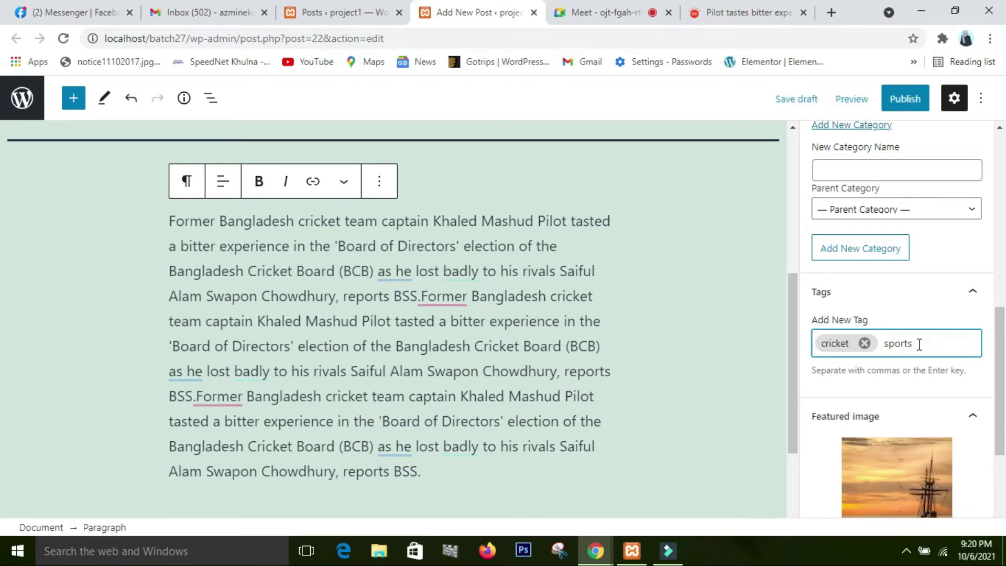
{"action": "key", "text": "Return"}
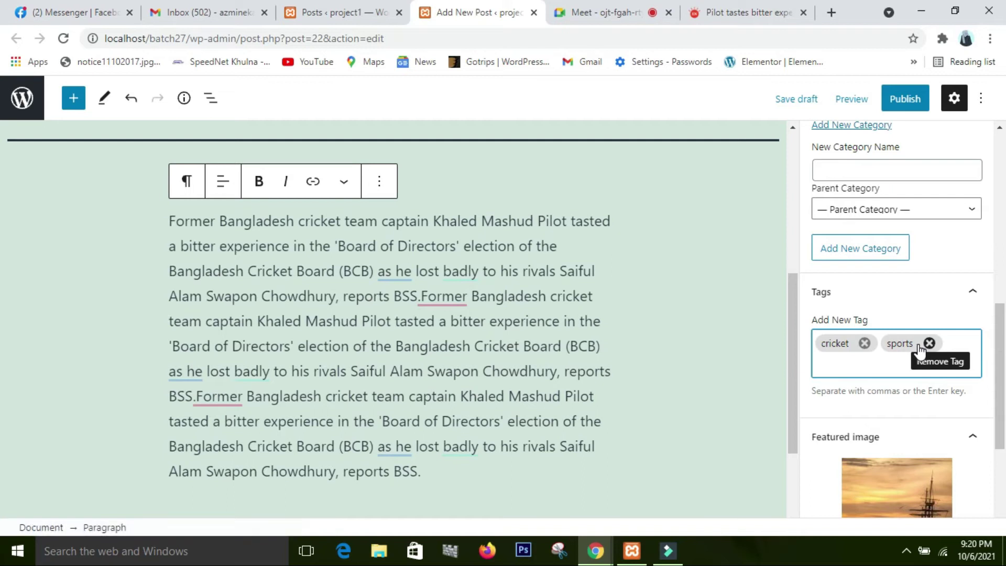
{"action": "type", "text": "bd sports"}
{"action": "key", "text": "Return"}
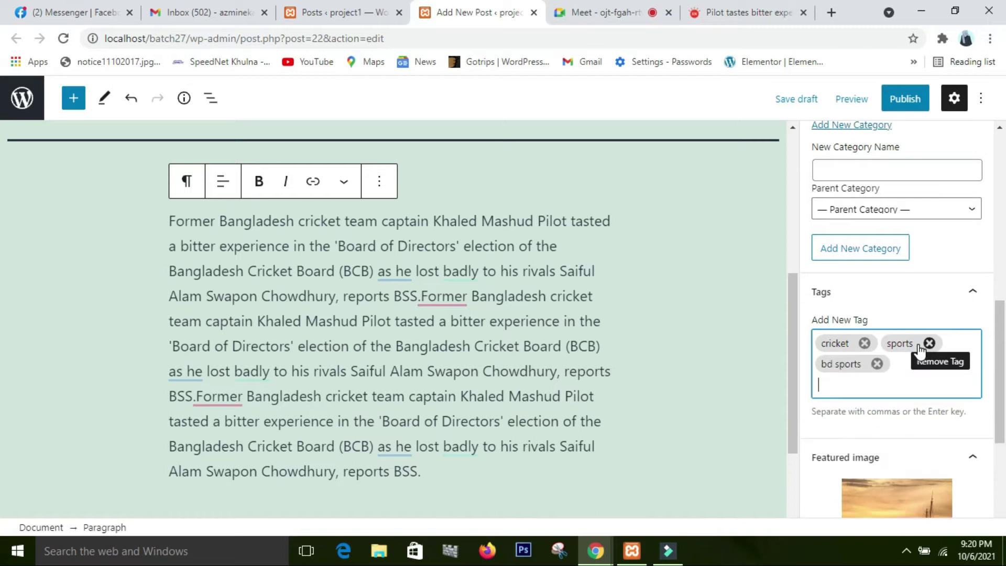
{"action": "type", "text": "bd"}
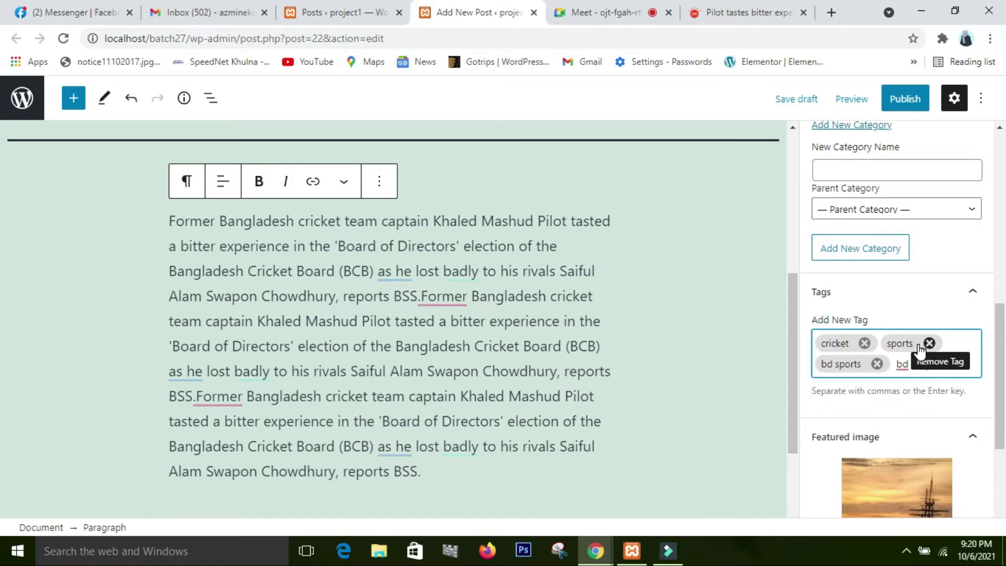
{"action": "type", "text": " cricket"}
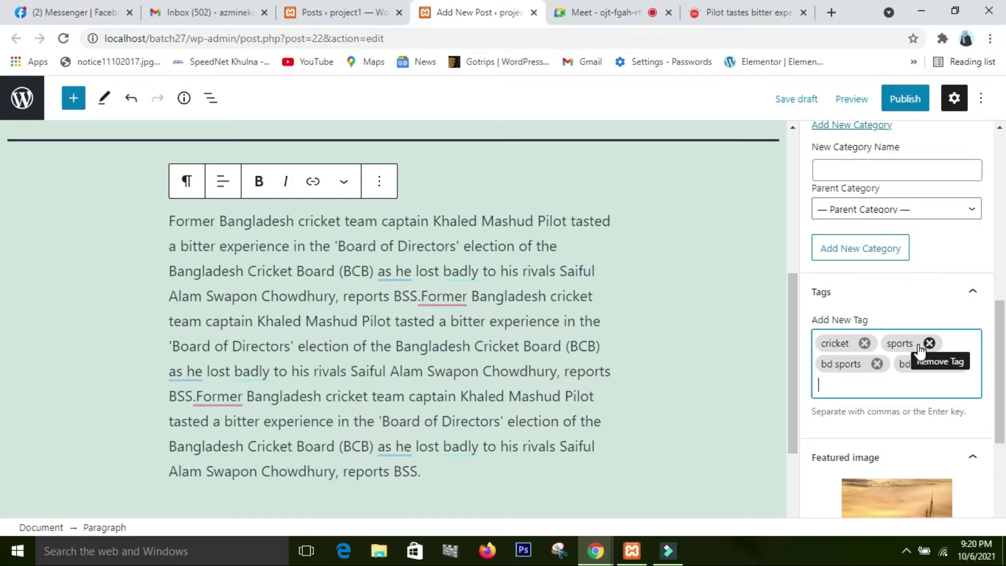
{"action": "key", "text": "Return"}
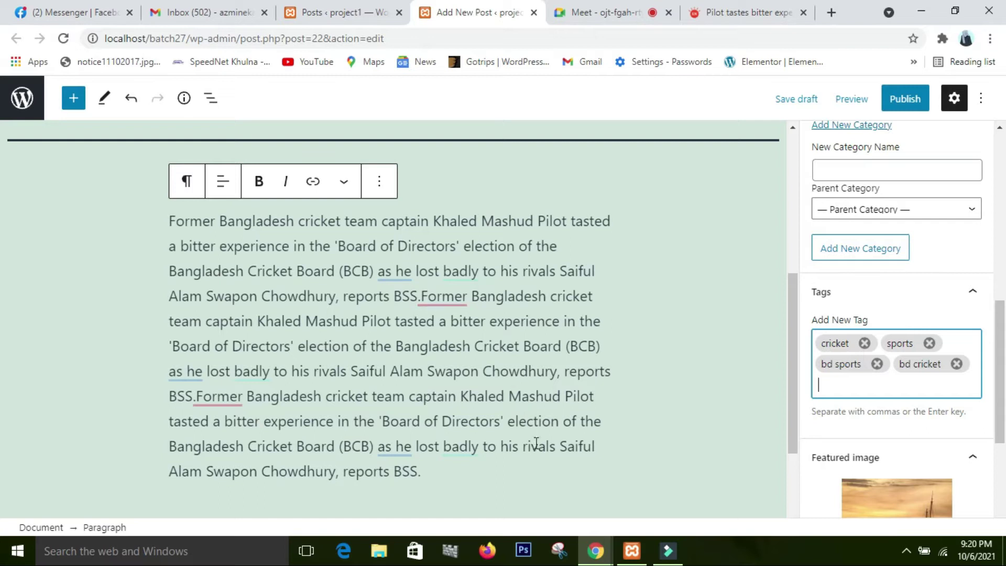
Review the post's title and body text and its category, tag and featured image settings before publishing.
{"action": "scroll", "coordinate": [536, 451], "scroll_direction": "down", "scroll_amount": 3}
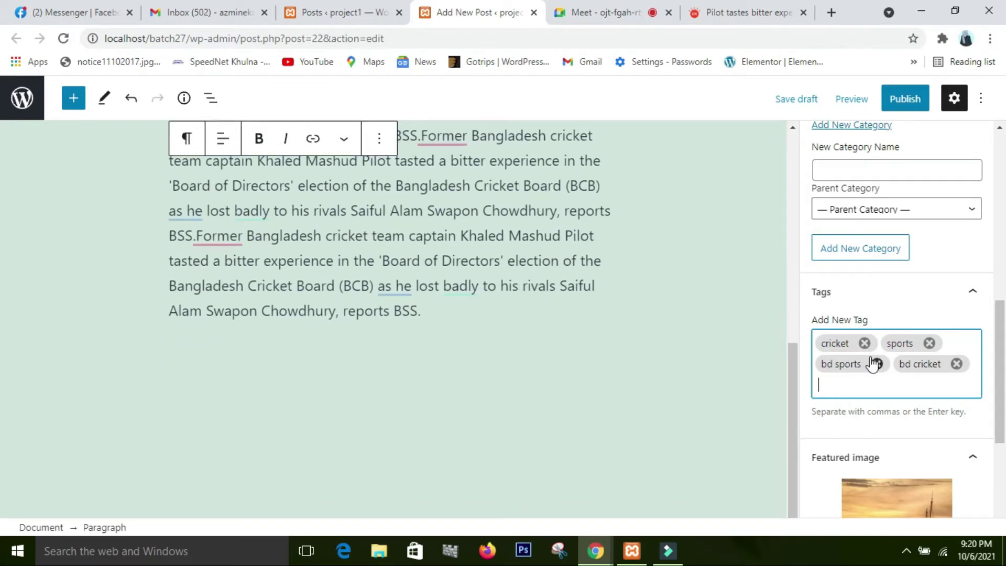
{"action": "scroll", "coordinate": [561, 420], "scroll_direction": "up", "scroll_amount": 3}
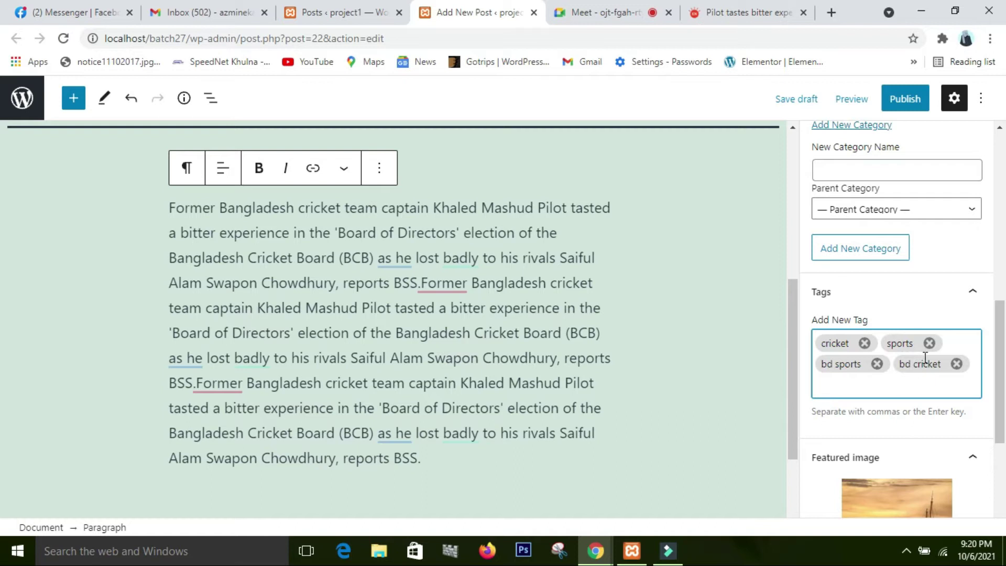
{"action": "scroll", "coordinate": [925, 358], "scroll_direction": "up", "scroll_amount": 4}
{"action": "scroll", "coordinate": [578, 319], "scroll_direction": "up", "scroll_amount": 5}
{"action": "scroll", "coordinate": [578, 322], "scroll_direction": "down", "scroll_amount": 5}
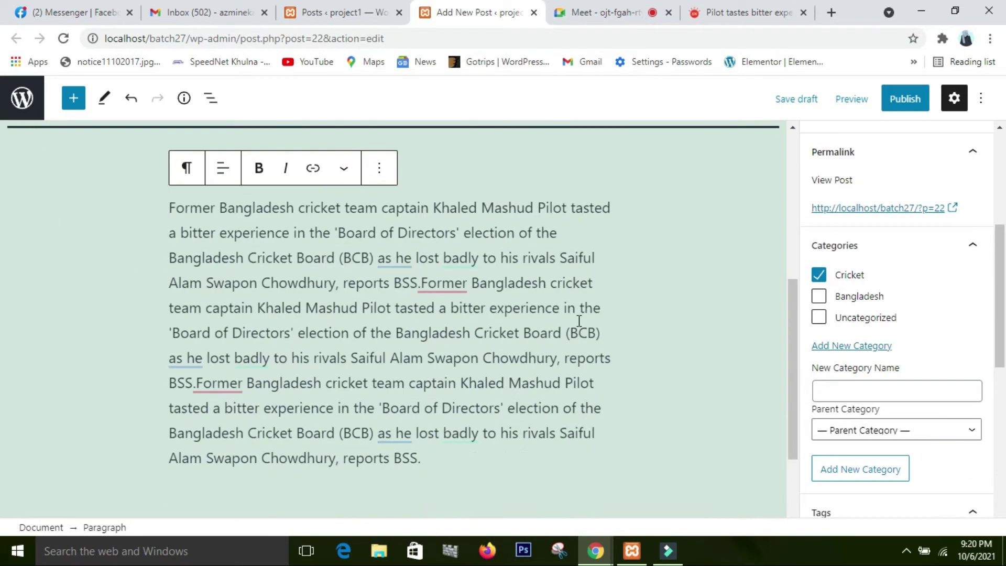
{"action": "scroll", "coordinate": [579, 321], "scroll_direction": "down", "scroll_amount": 3}
{"action": "scroll", "coordinate": [579, 321], "scroll_direction": "up", "scroll_amount": 5}
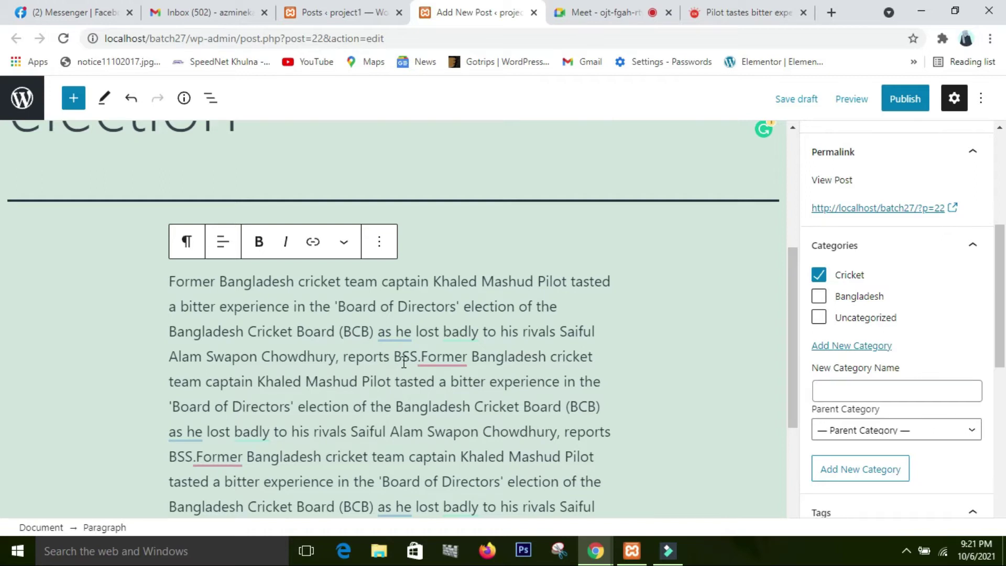
{"action": "scroll", "coordinate": [403, 362], "scroll_direction": "down", "scroll_amount": 3}
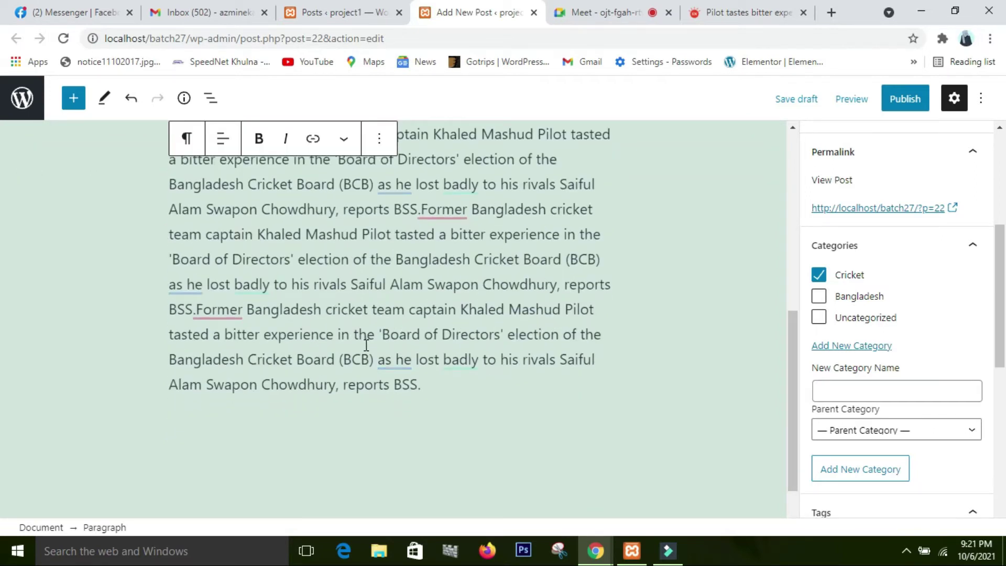
{"action": "scroll", "coordinate": [369, 346], "scroll_direction": "down", "scroll_amount": 2}
{"action": "scroll", "coordinate": [874, 371], "scroll_direction": "down", "scroll_amount": 6}
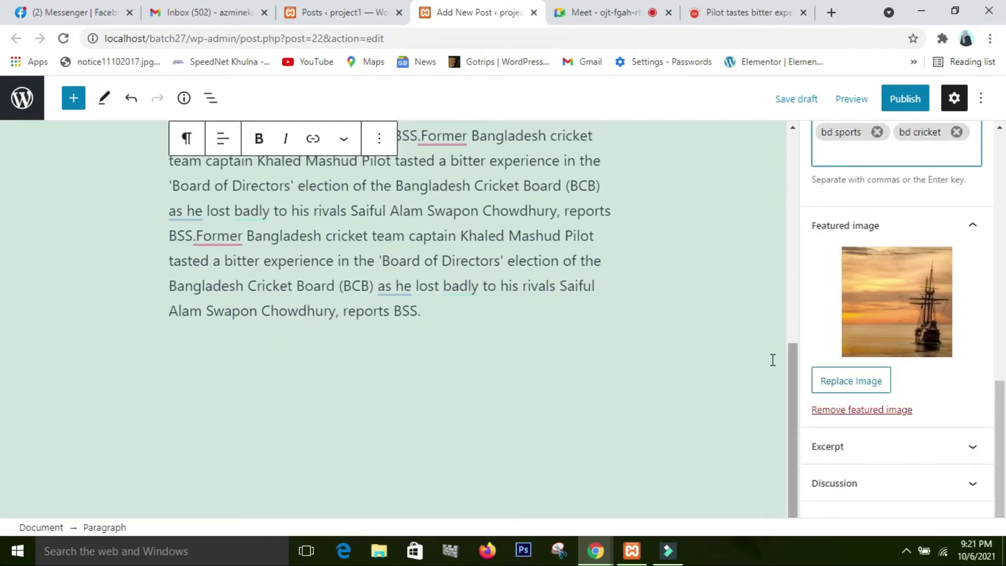
{"action": "scroll", "coordinate": [696, 343], "scroll_direction": "up", "scroll_amount": 6}
{"action": "scroll", "coordinate": [822, 359], "scroll_direction": "up", "scroll_amount": 2}
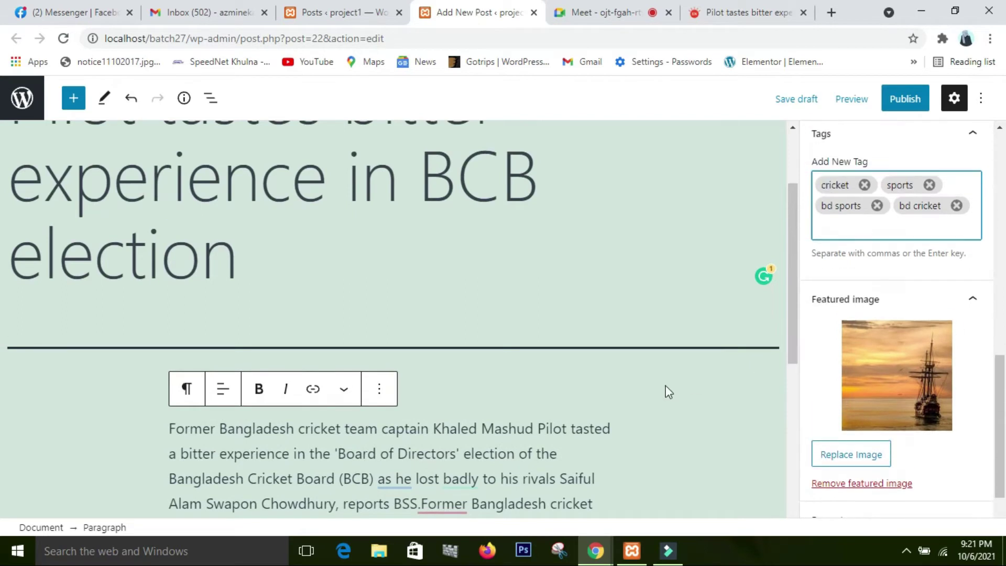
{"action": "scroll", "coordinate": [450, 352], "scroll_direction": "up", "scroll_amount": 1}
{"action": "scroll", "coordinate": [450, 353], "scroll_direction": "up", "scroll_amount": 2}
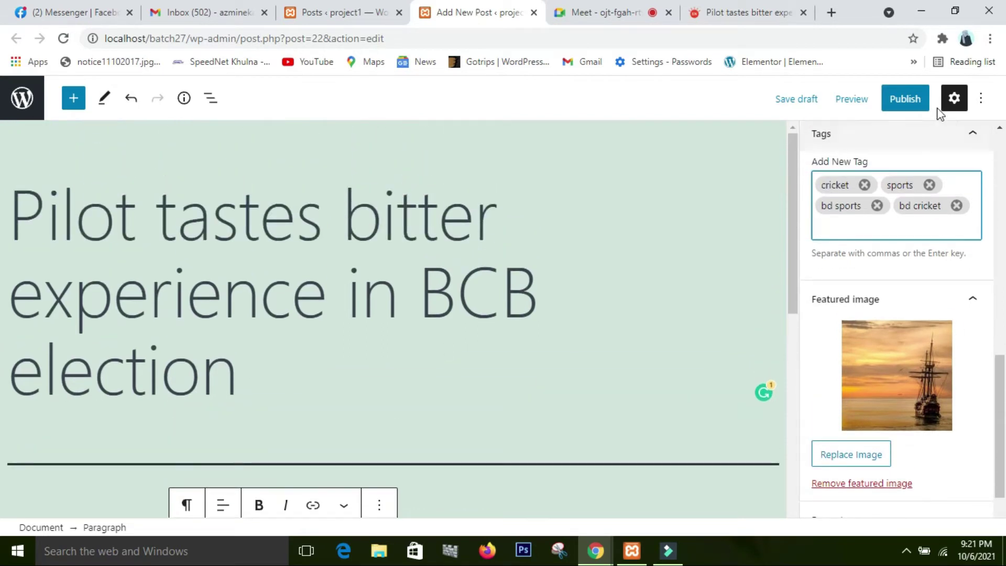
Publish the post and open its live page in a new browser tab.
{"action": "left_click", "coordinate": [907, 101]}
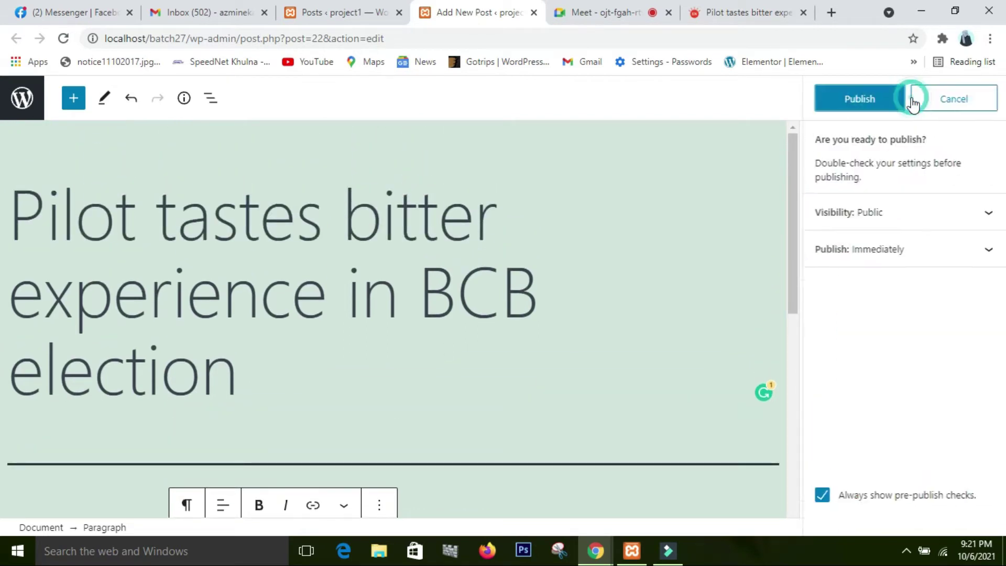
{"action": "left_click", "coordinate": [887, 102]}
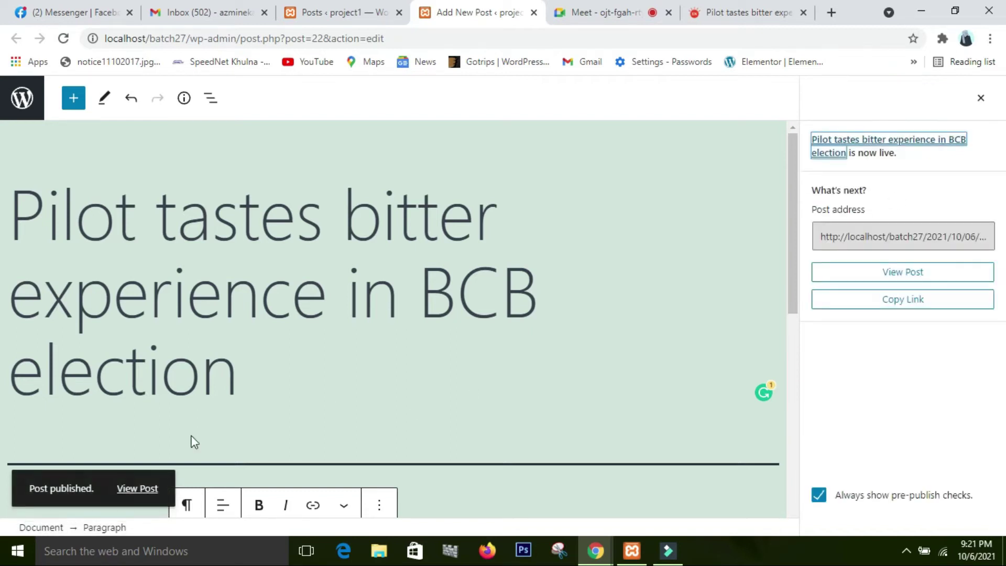
{"action": "left_click", "coordinate": [128, 490]}
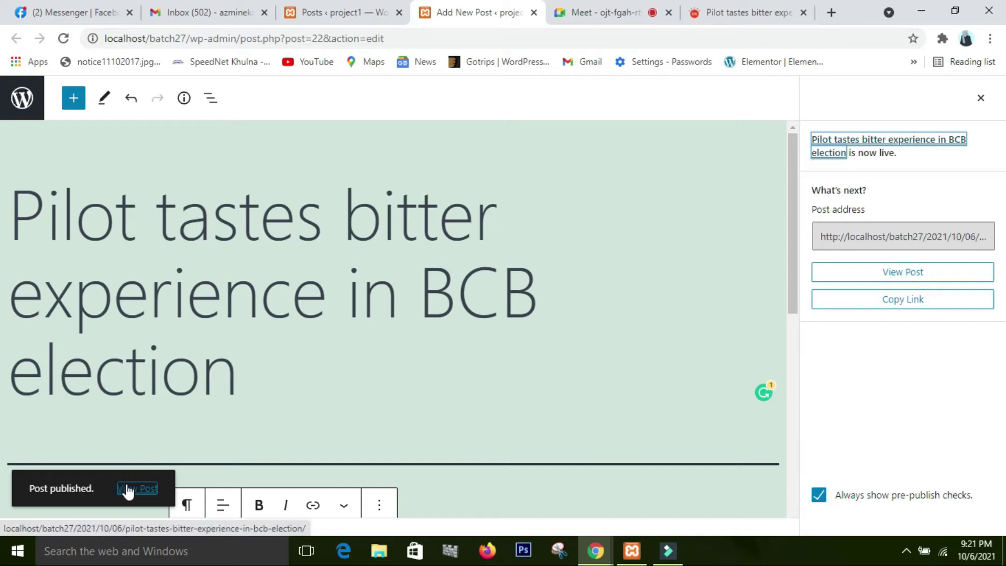
{"action": "right_click", "coordinate": [127, 489]}
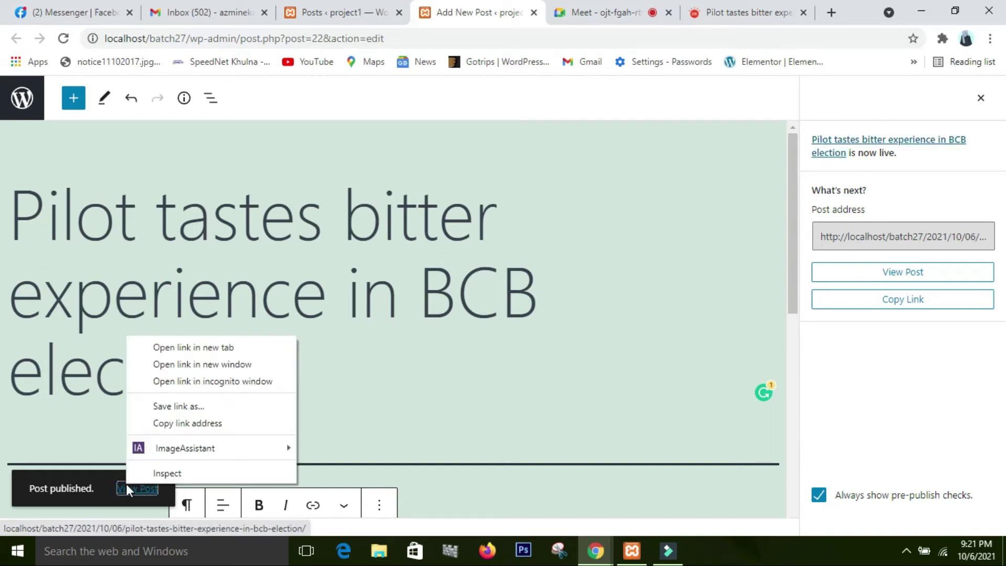
{"action": "left_click", "coordinate": [205, 347]}
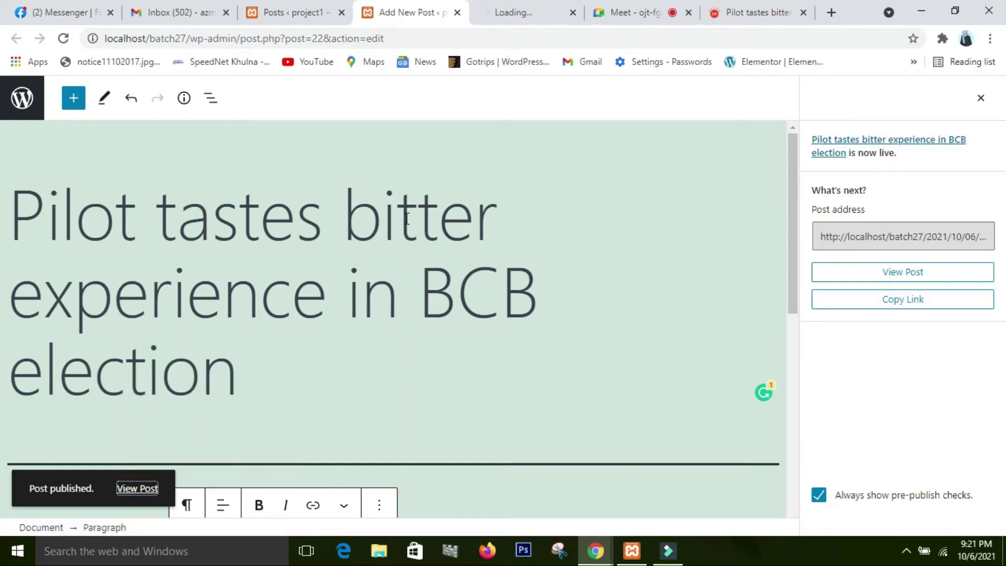
{"action": "left_click", "coordinate": [533, 12]}
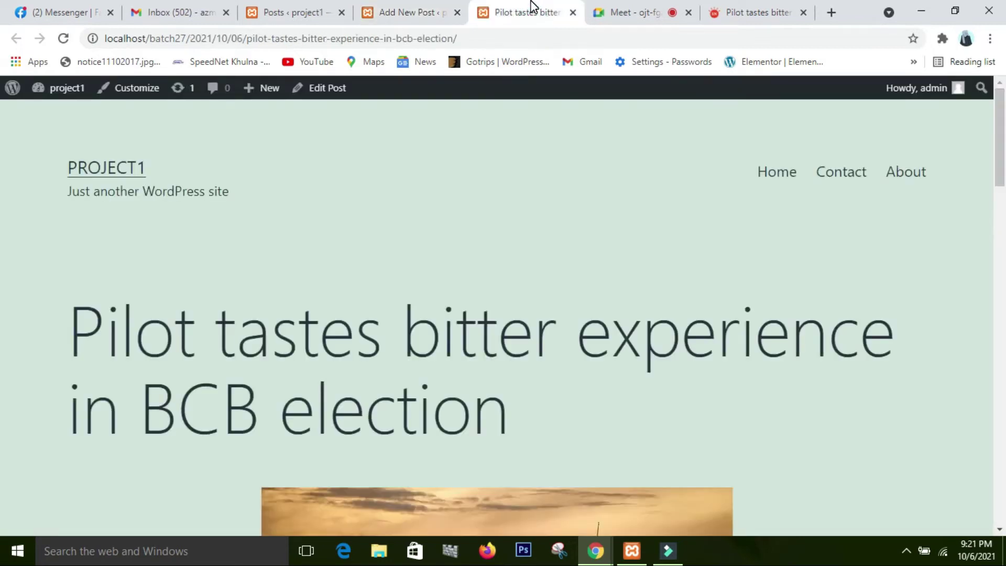
Examine the live post's title, featured image and body text on the site.
{"action": "scroll", "coordinate": [1, 258], "scroll_direction": "down", "scroll_amount": 15}
{"action": "scroll", "coordinate": [1, 258], "scroll_direction": "down", "scroll_amount": 4}
{"action": "scroll", "coordinate": [1, 258], "scroll_direction": "up", "scroll_amount": 12}
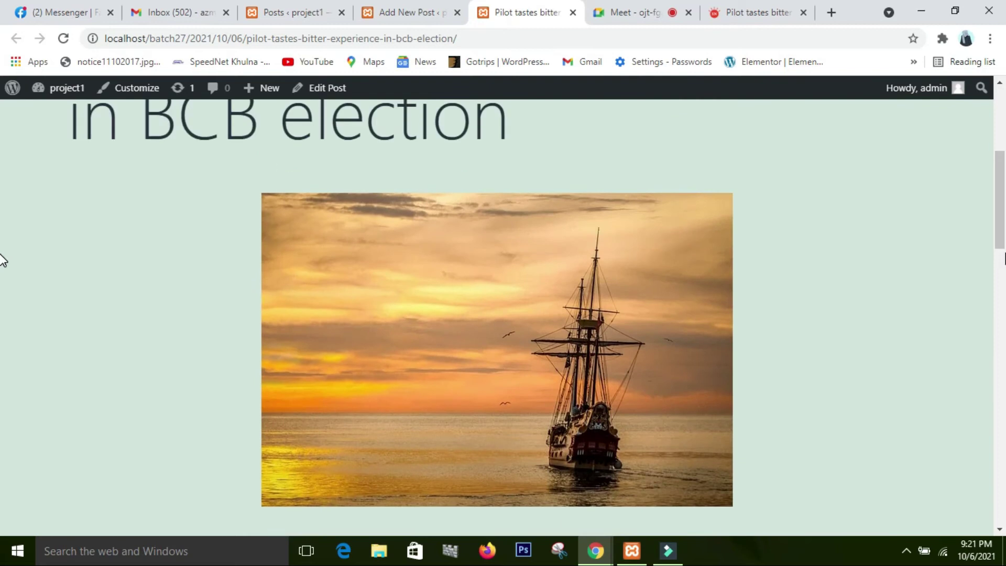
{"action": "scroll", "coordinate": [2, 257], "scroll_direction": "up", "scroll_amount": 4}
{"action": "scroll", "coordinate": [2, 258], "scroll_direction": "down", "scroll_amount": 3}
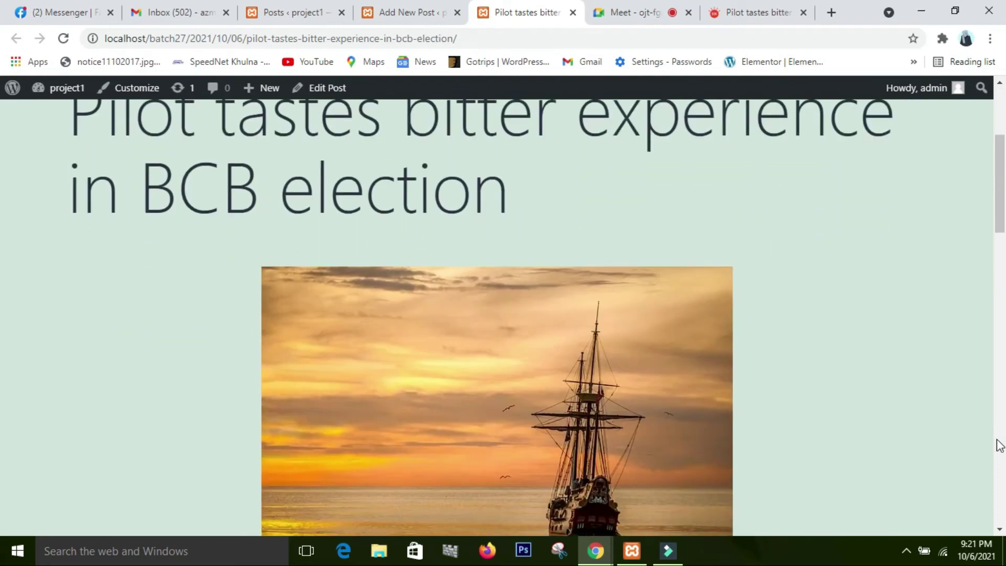
{"action": "scroll", "coordinate": [607, 387], "scroll_direction": "down", "scroll_amount": 5}
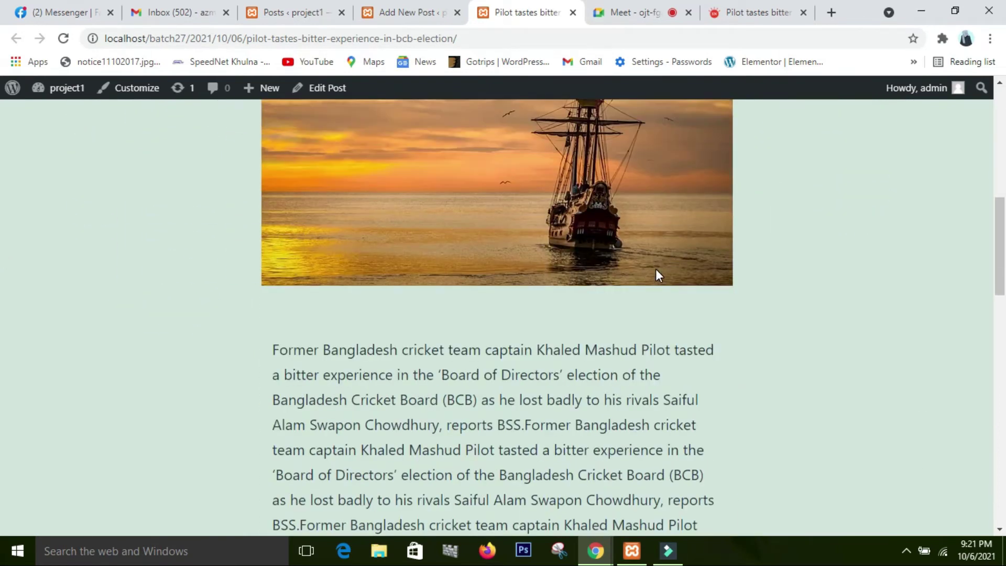
{"action": "scroll", "coordinate": [656, 269], "scroll_direction": "up", "scroll_amount": 3}
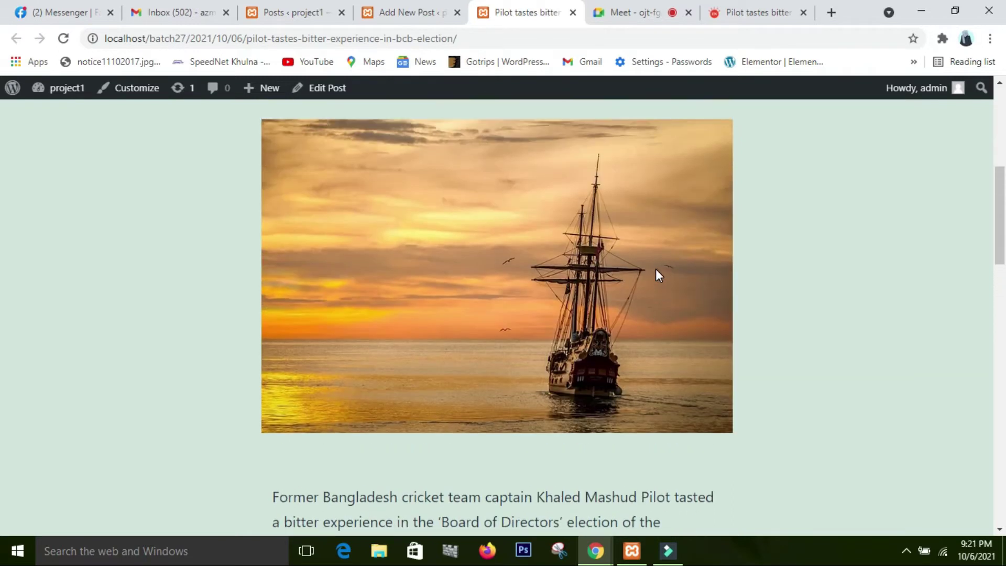
{"action": "scroll", "coordinate": [656, 269], "scroll_direction": "up", "scroll_amount": 1}
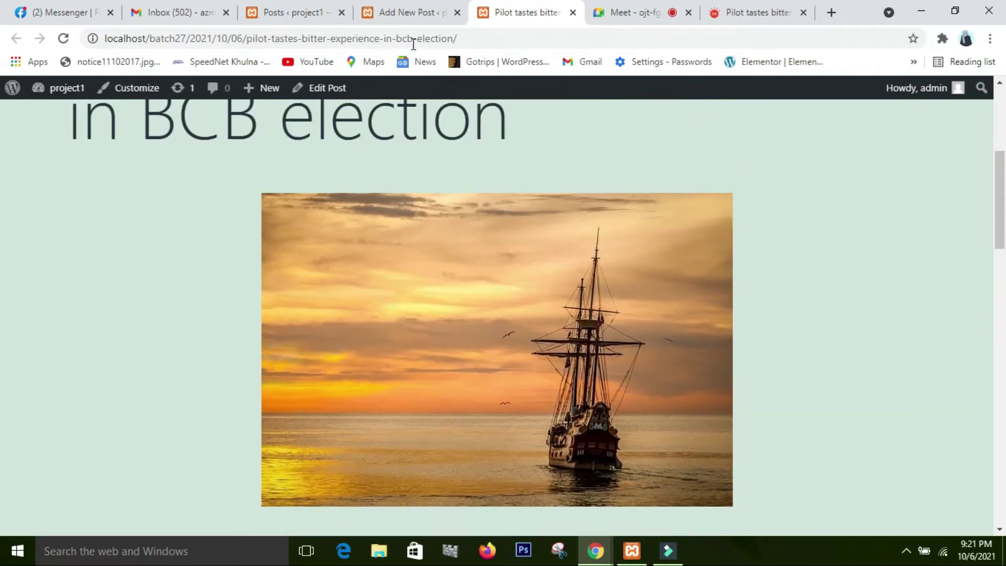
Return to the post editor after a look at the posts list and dismiss the publishing confirmation.
{"action": "left_click", "coordinate": [414, 13]}
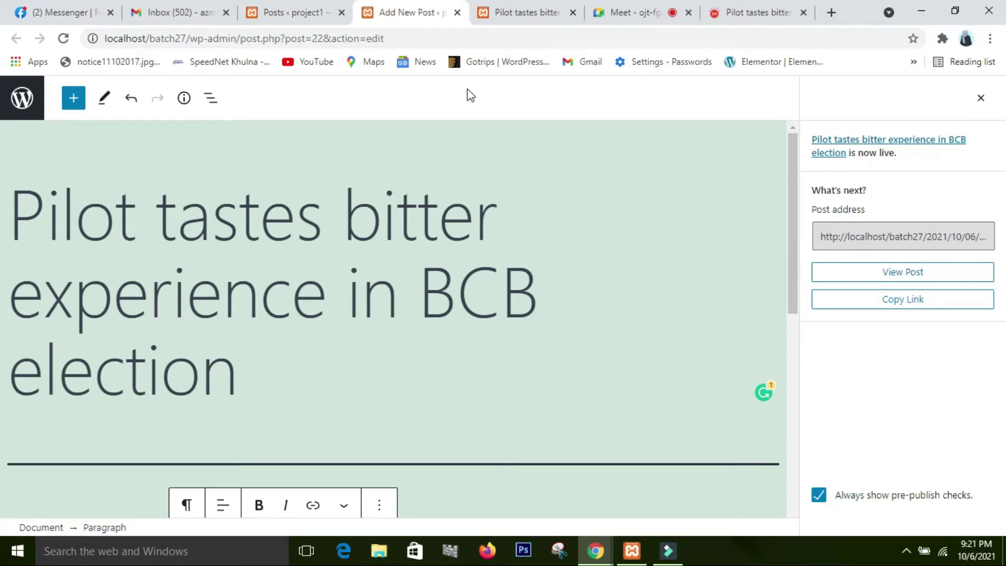
{"action": "left_click", "coordinate": [291, 21]}
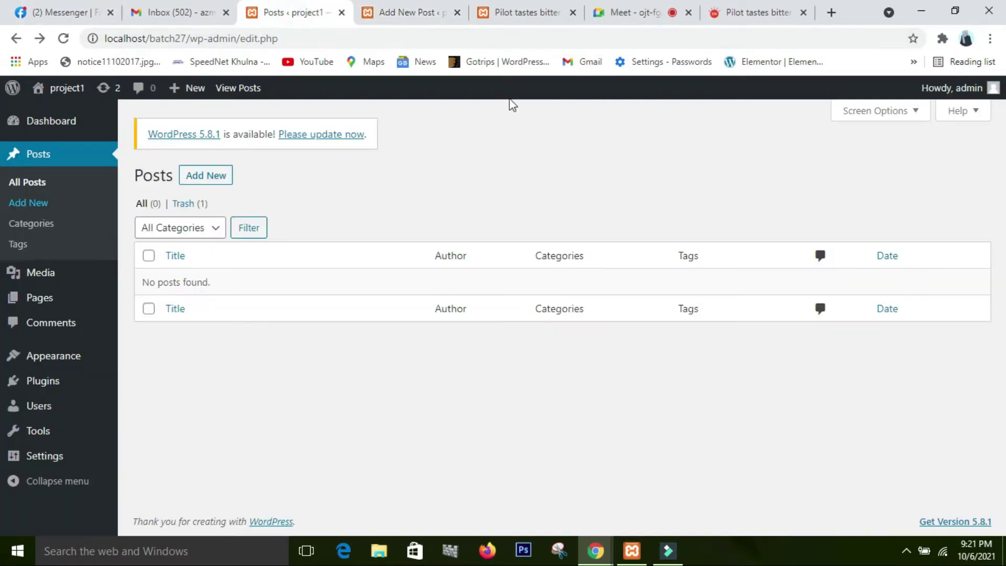
{"action": "left_click", "coordinate": [435, 16]}
{"action": "scroll", "coordinate": [734, 398], "scroll_direction": "down", "scroll_amount": 5}
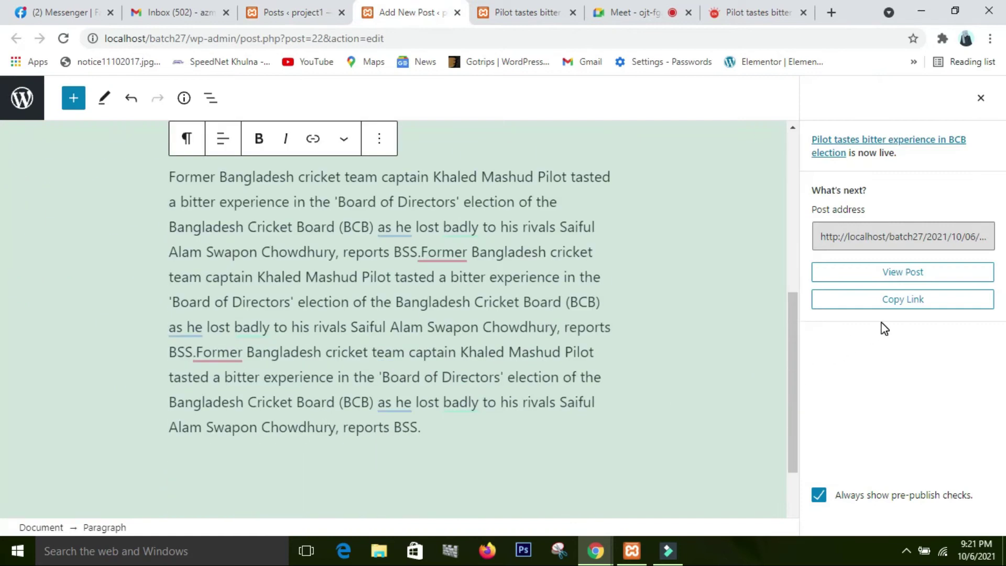
{"action": "scroll", "coordinate": [5, 168], "scroll_direction": "up", "scroll_amount": 5}
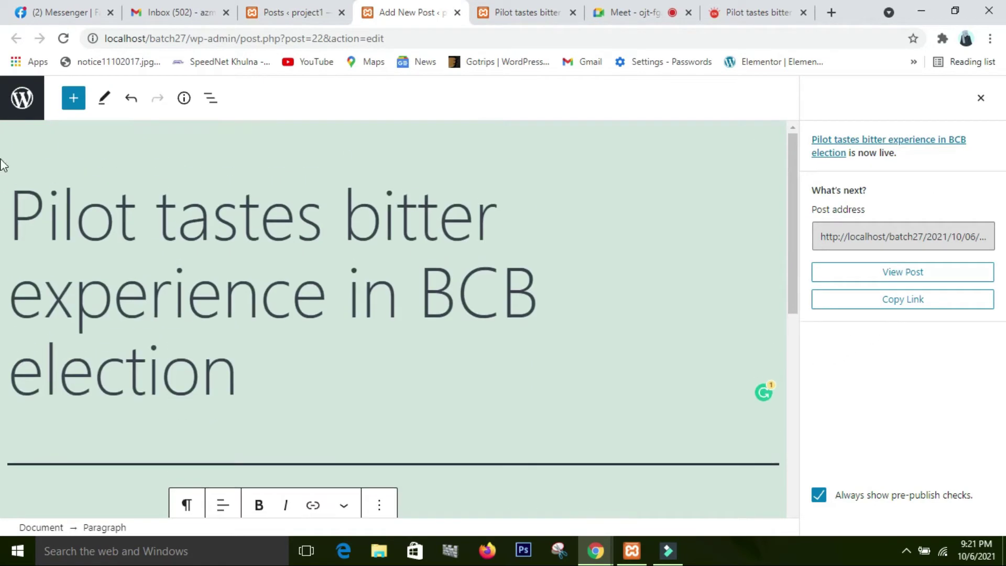
{"action": "left_click", "coordinate": [982, 98]}
Add an empty Image block on a new line below the last paragraph of the post body.
{"action": "scroll", "coordinate": [876, 165], "scroll_direction": "down", "scroll_amount": 2}
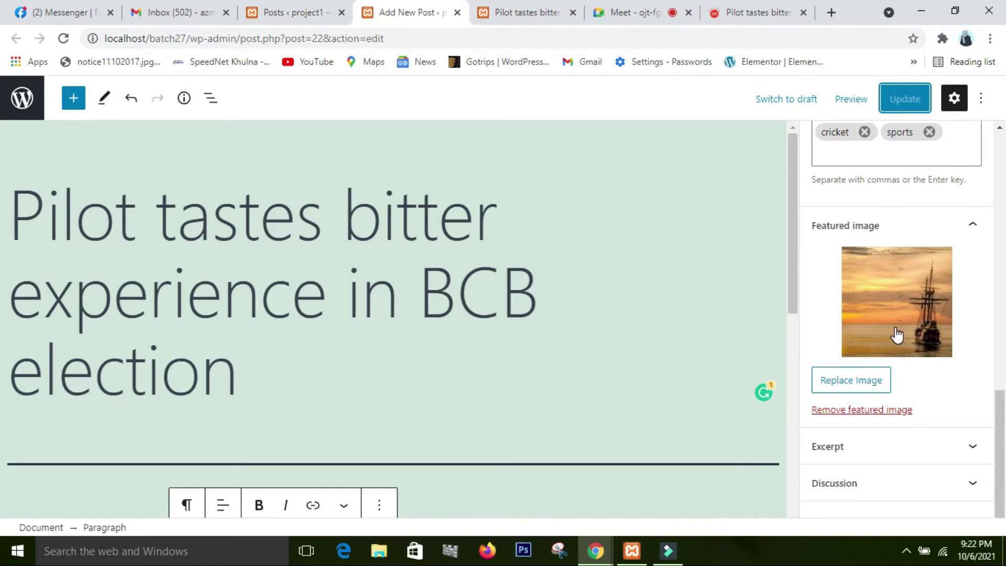
{"action": "scroll", "coordinate": [299, 497], "scroll_direction": "down", "scroll_amount": 1}
{"action": "scroll", "coordinate": [300, 497], "scroll_direction": "down", "scroll_amount": 7}
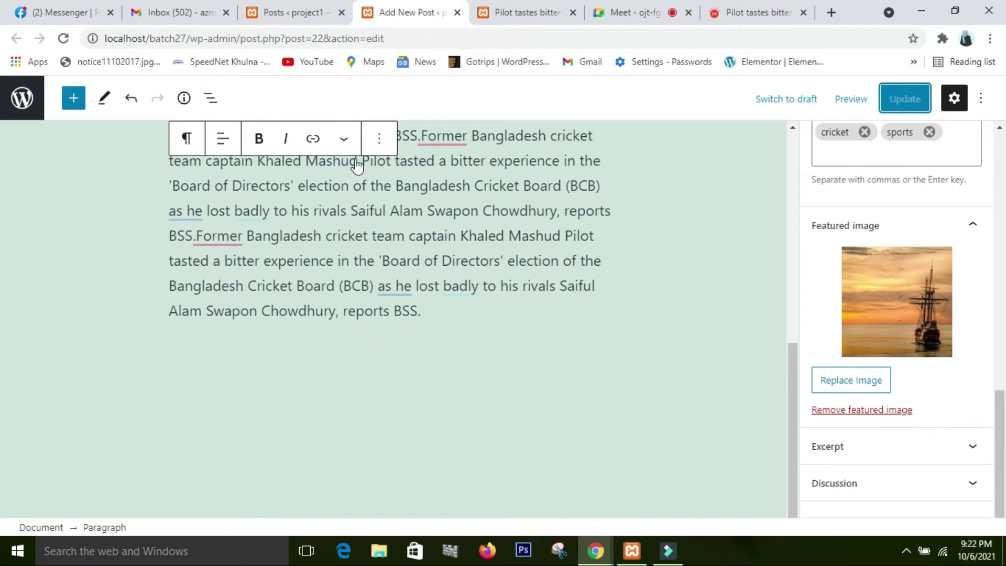
{"action": "scroll", "coordinate": [649, 359], "scroll_direction": "up", "scroll_amount": 5}
{"action": "scroll", "coordinate": [651, 362], "scroll_direction": "down", "scroll_amount": 3}
{"action": "scroll", "coordinate": [650, 359], "scroll_direction": "down", "scroll_amount": 3}
{"action": "scroll", "coordinate": [649, 360], "scroll_direction": "up", "scroll_amount": 5}
{"action": "scroll", "coordinate": [649, 359], "scroll_direction": "down", "scroll_amount": 5}
{"action": "key", "text": "Return"}
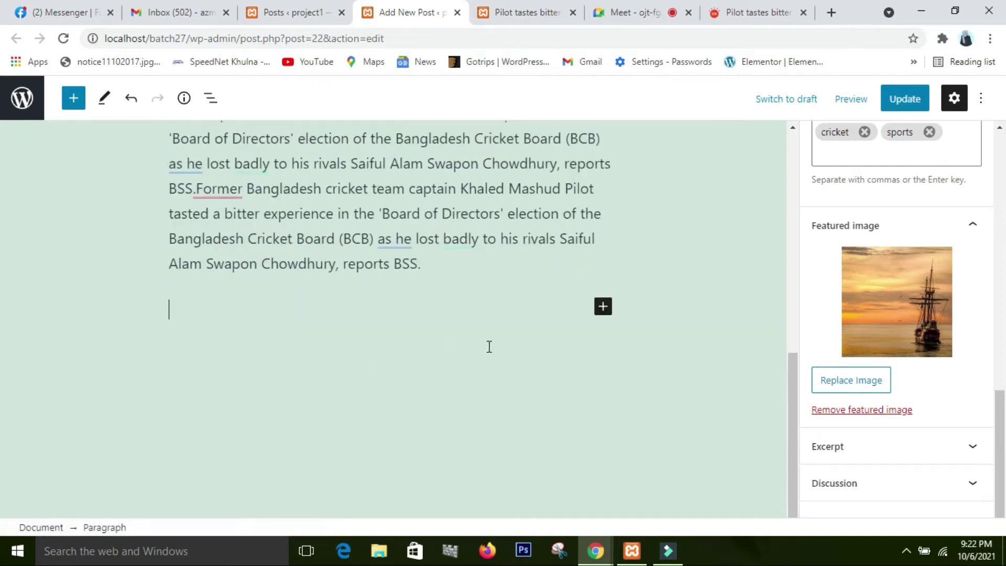
{"action": "left_click", "coordinate": [603, 306]}
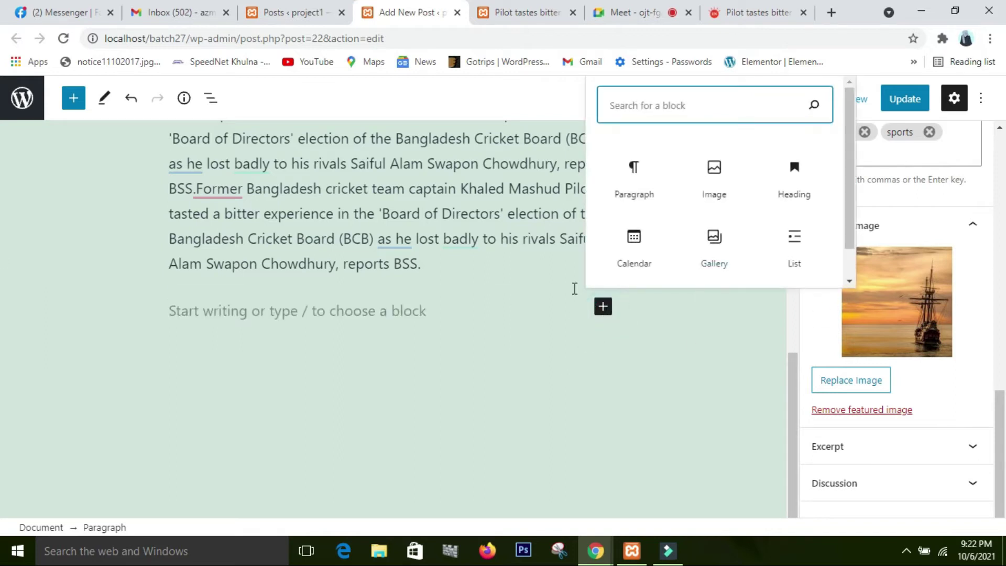
{"action": "left_click", "coordinate": [730, 206]}
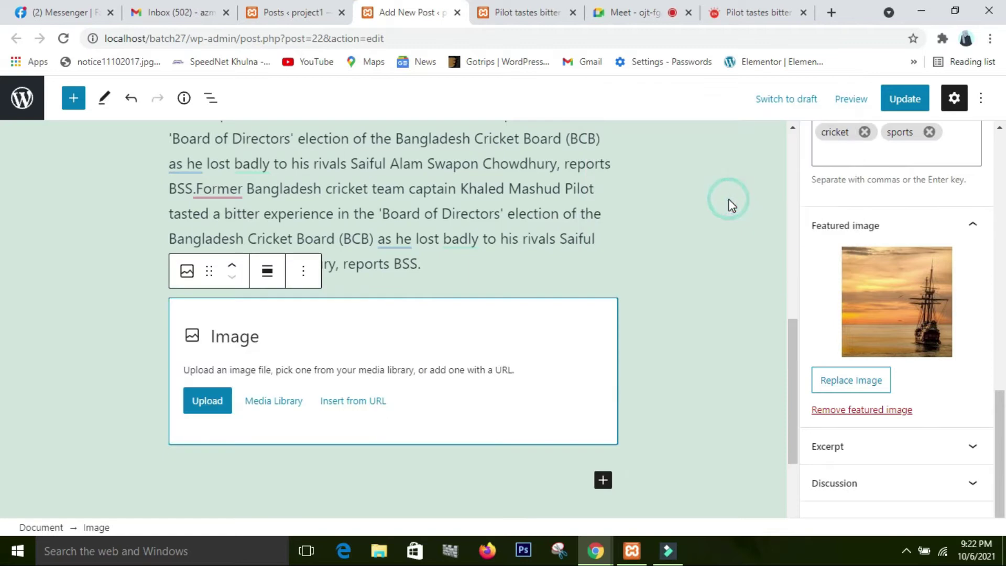
Fill the Image block with the media library picture of the woman holding a red umbrella, leaving the file upload unused.
{"action": "left_click", "coordinate": [210, 412]}
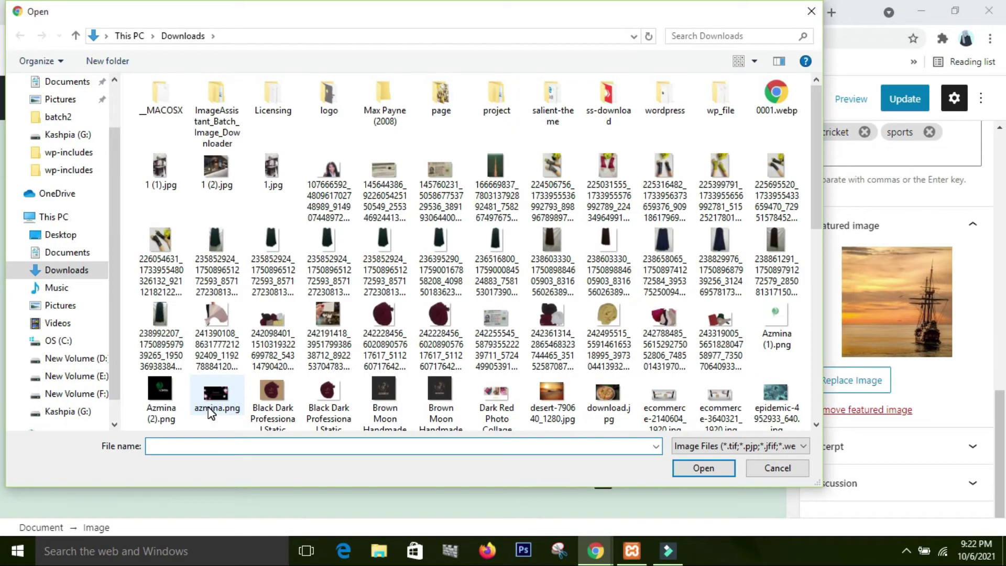
{"action": "left_click", "coordinate": [808, 11]}
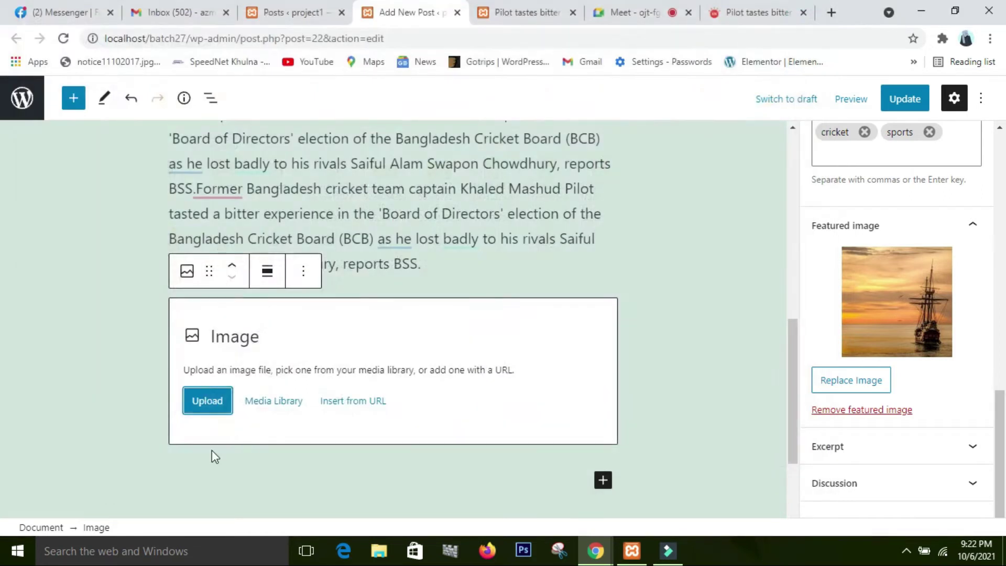
{"action": "left_click", "coordinate": [254, 410]}
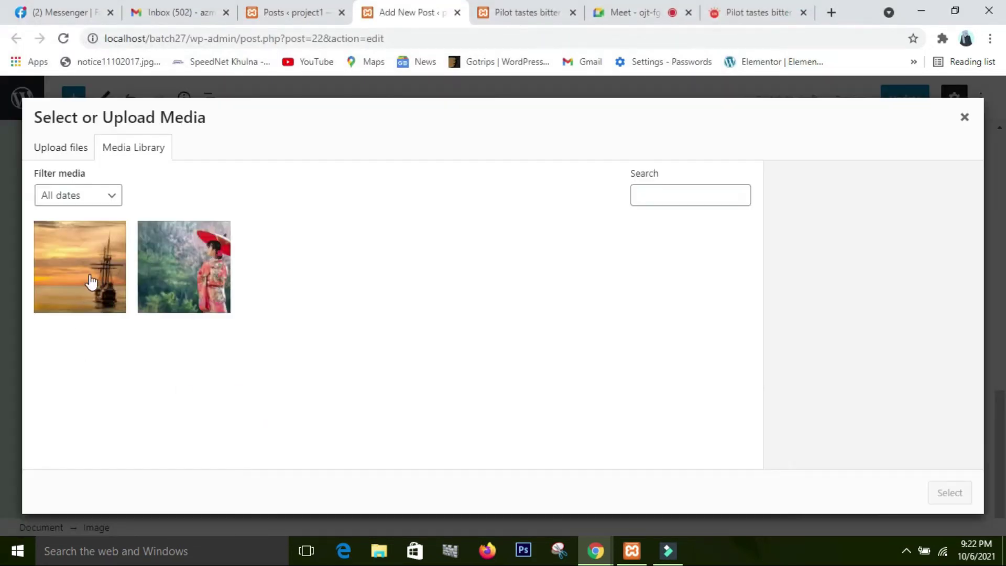
{"action": "left_click", "coordinate": [168, 252]}
{"action": "left_click", "coordinate": [941, 490]}
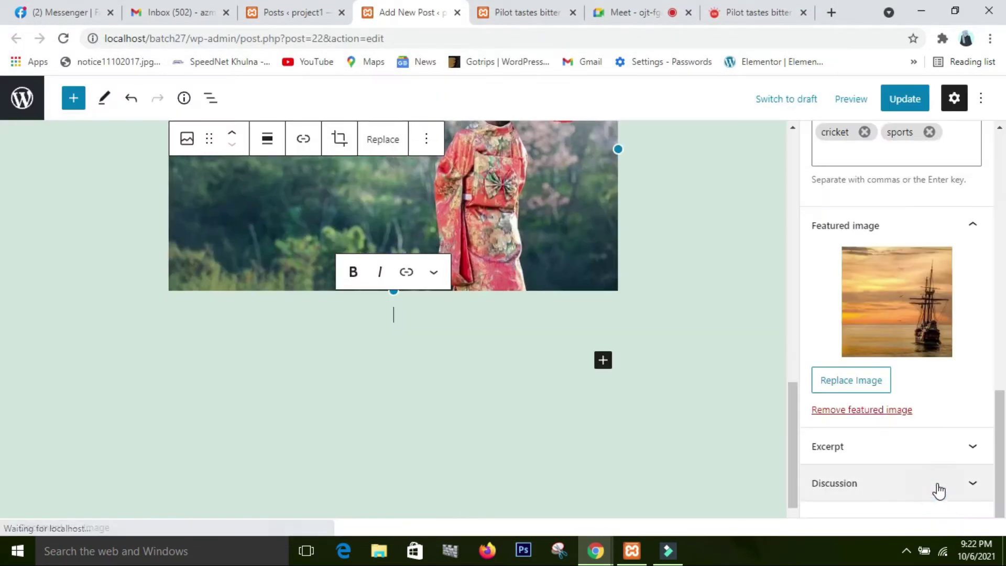
Update the post and reload its live page on the site.
{"action": "left_click", "coordinate": [913, 98]}
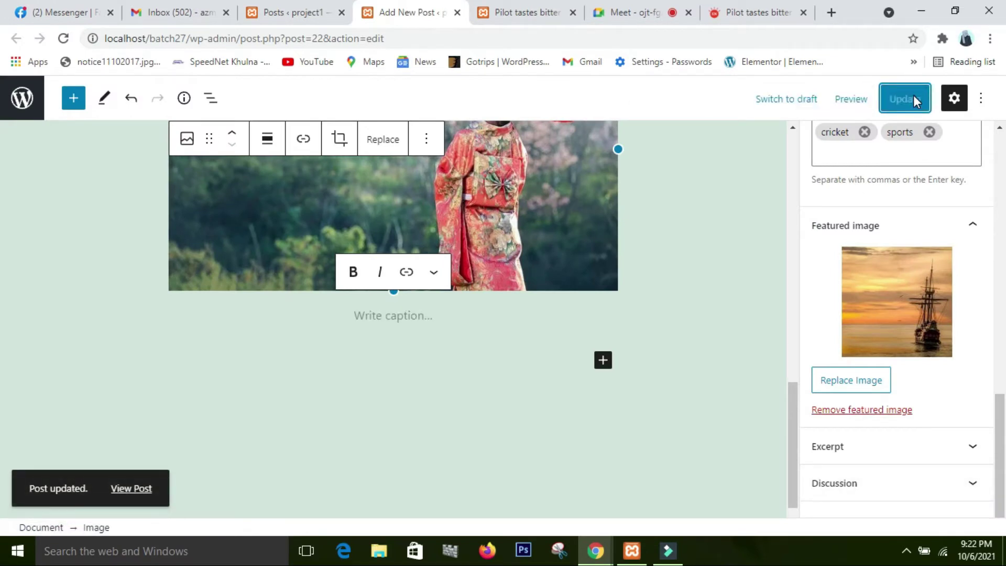
{"action": "left_click", "coordinate": [532, 14]}
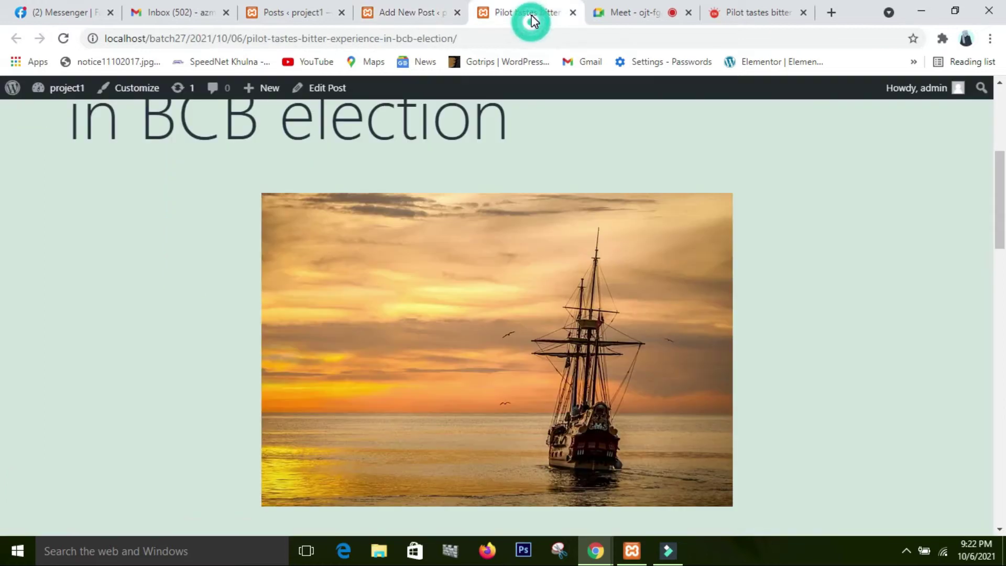
{"action": "left_click", "coordinate": [63, 39]}
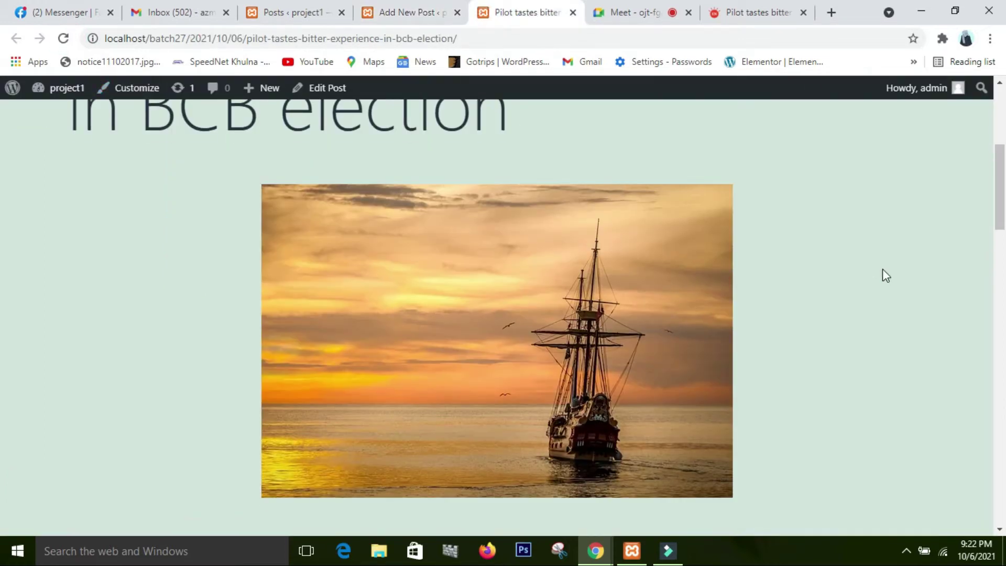
Examine the reloaded live post from its title and featured image through the body text to the in-text image.
{"action": "scroll", "coordinate": [2, 162], "scroll_direction": "up", "scroll_amount": 5}
{"action": "scroll", "coordinate": [4, 229], "scroll_direction": "down", "scroll_amount": 15}
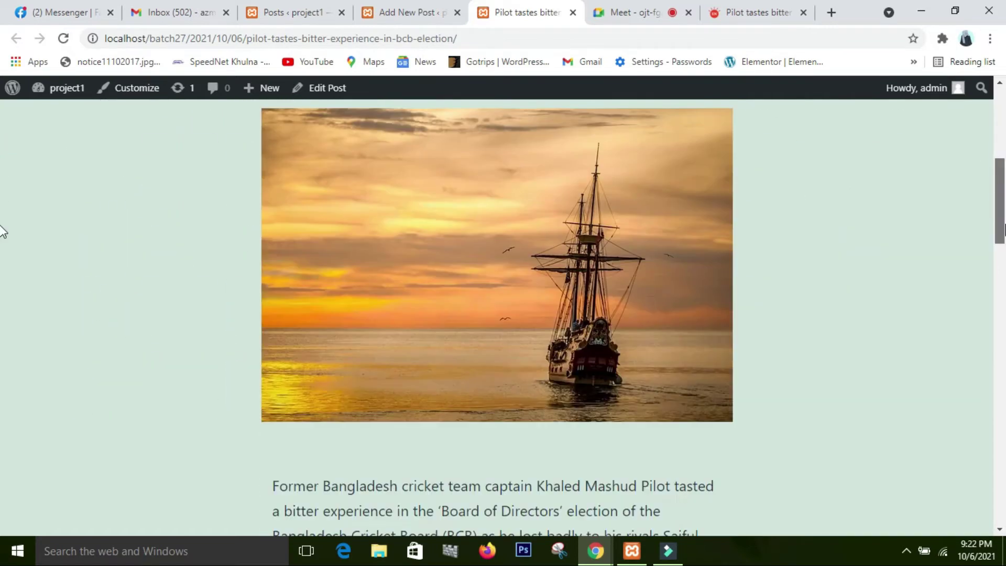
{"action": "scroll", "coordinate": [2, 254], "scroll_direction": "up", "scroll_amount": 12}
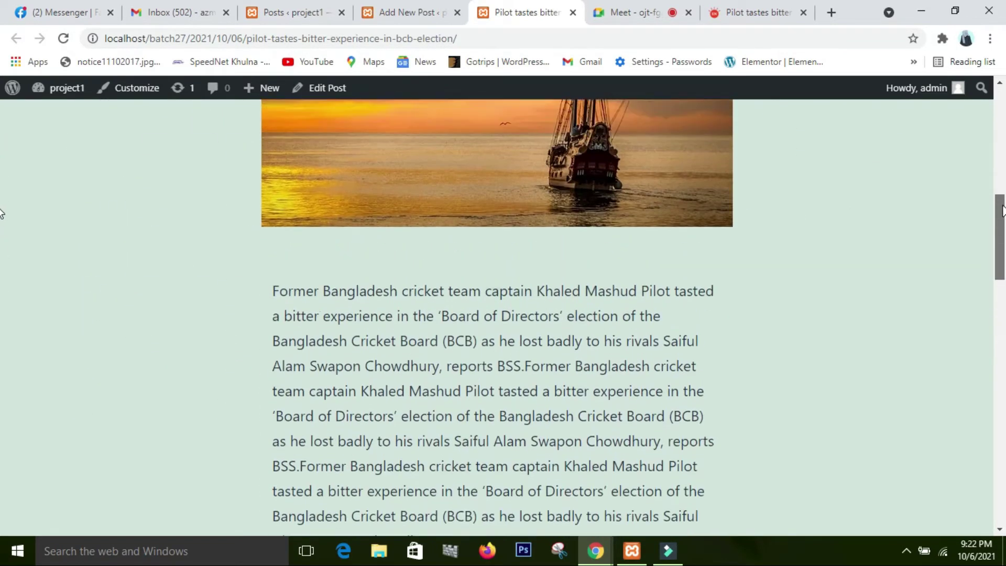
{"action": "scroll", "coordinate": [1002, 181], "scroll_direction": "up", "scroll_amount": 2}
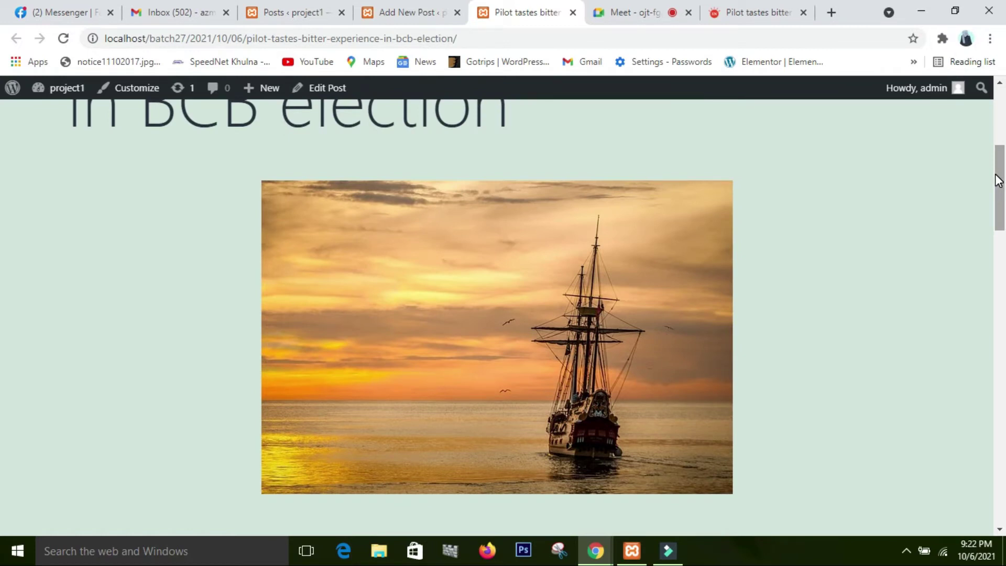
{"action": "scroll", "coordinate": [4, 169], "scroll_direction": "up", "scroll_amount": 1}
{"action": "scroll", "coordinate": [2, 225], "scroll_direction": "down", "scroll_amount": 5}
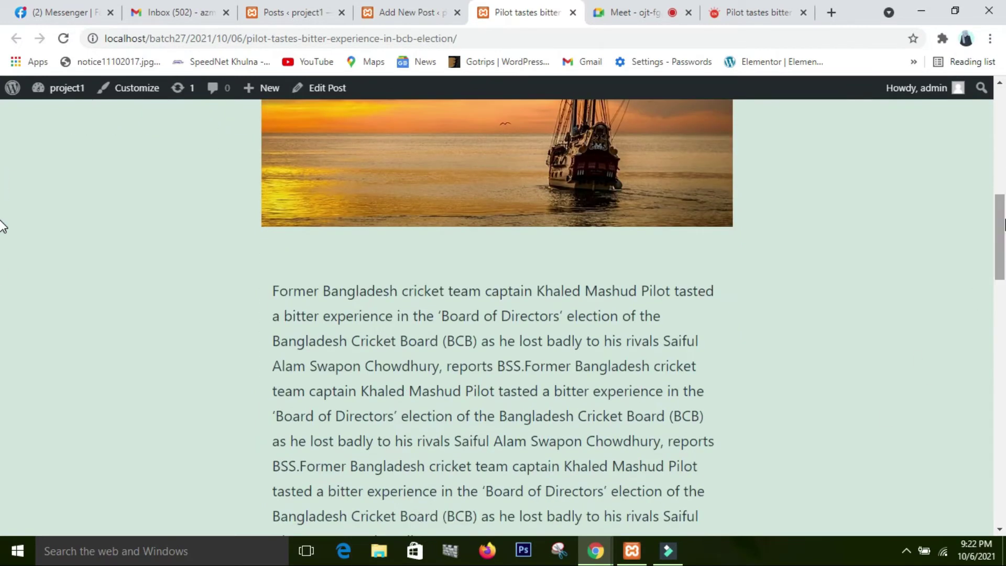
{"action": "scroll", "coordinate": [655, 220], "scroll_direction": "up", "scroll_amount": 4}
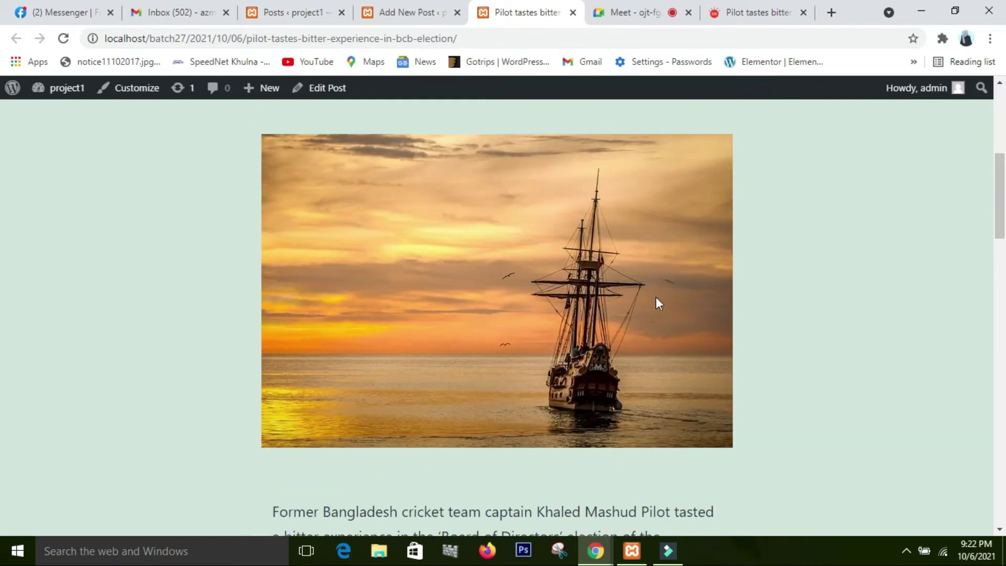
{"action": "scroll", "coordinate": [693, 278], "scroll_direction": "down", "scroll_amount": 3}
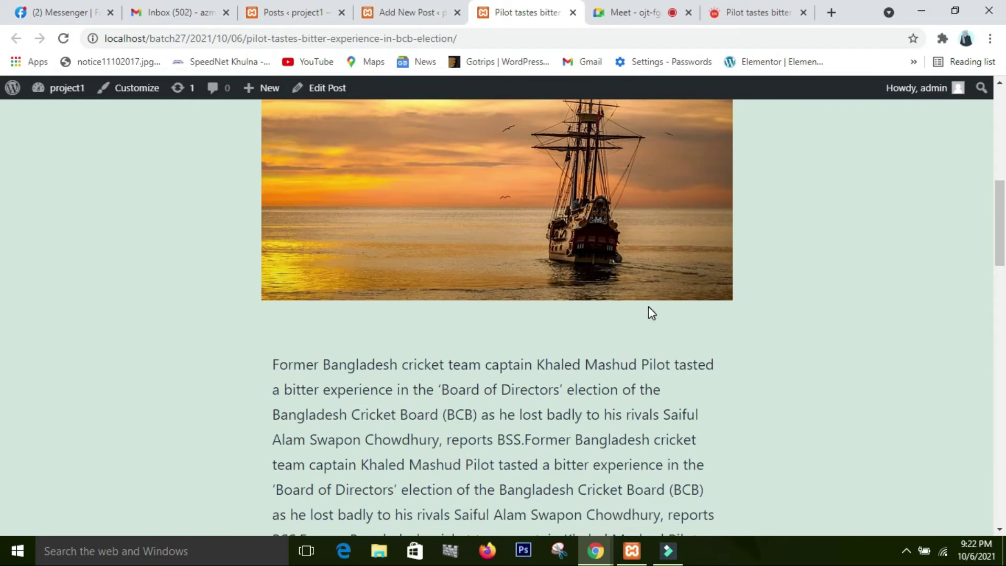
{"action": "scroll", "coordinate": [528, 394], "scroll_direction": "down", "scroll_amount": 10}
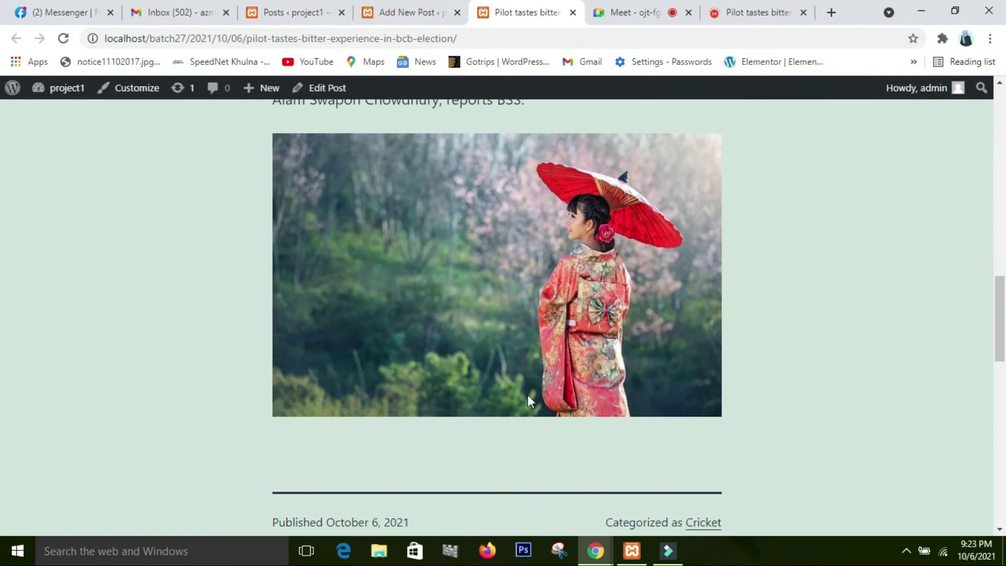
{"action": "scroll", "coordinate": [448, 373], "scroll_direction": "up", "scroll_amount": 3}
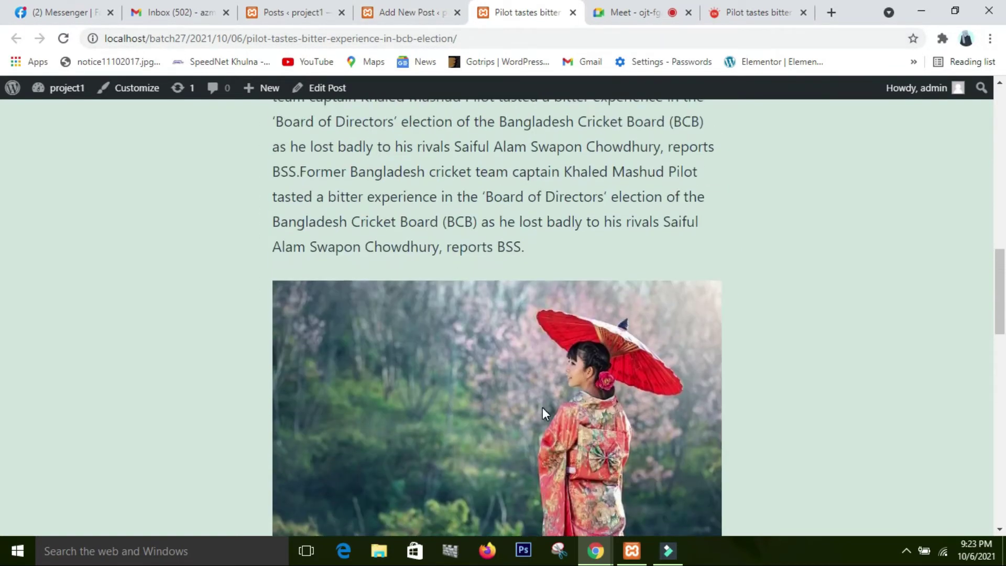
{"action": "scroll", "coordinate": [546, 389], "scroll_direction": "up", "scroll_amount": 4}
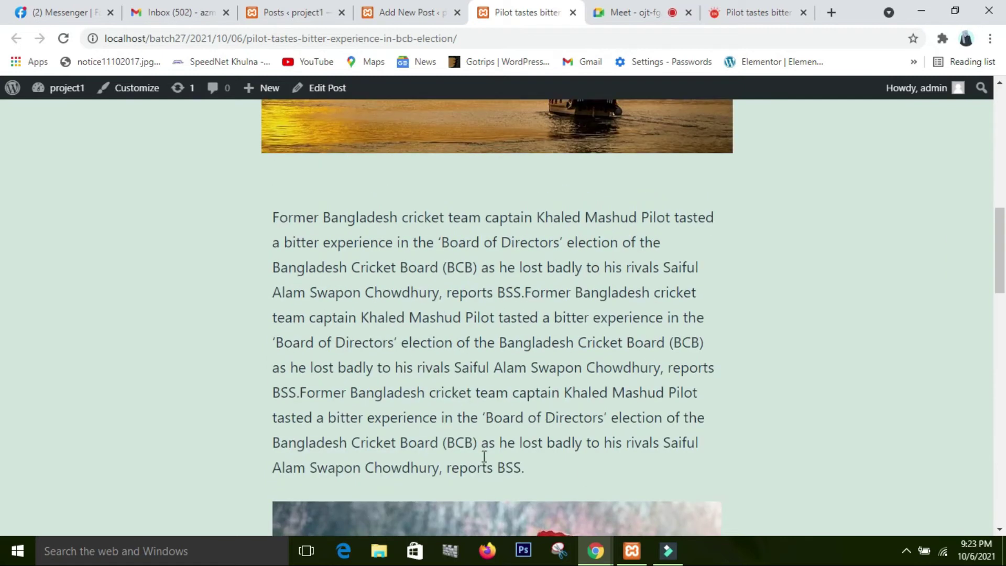
{"action": "scroll", "coordinate": [240, 472], "scroll_direction": "up", "scroll_amount": 8}
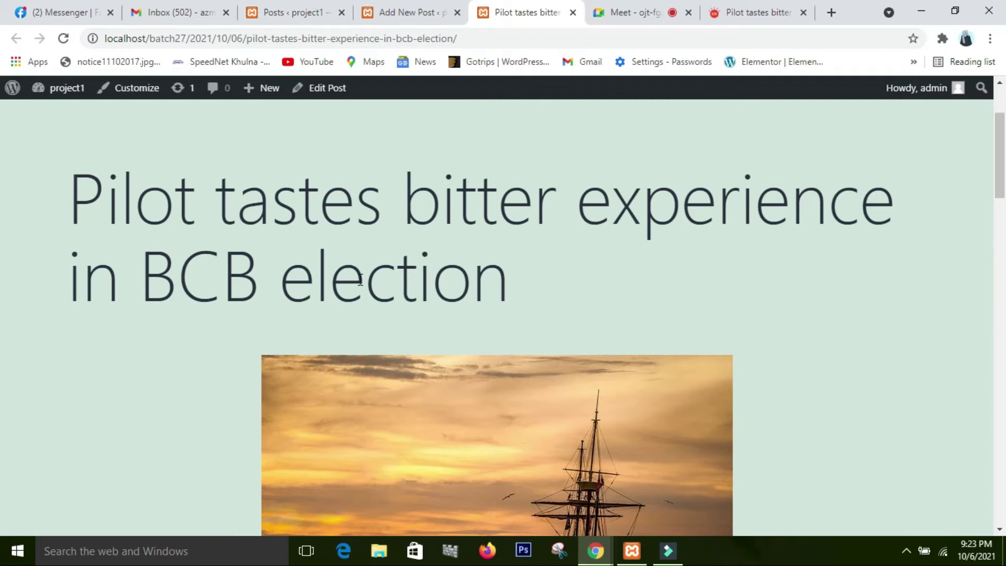
{"action": "scroll", "coordinate": [414, 370], "scroll_direction": "down", "scroll_amount": 4}
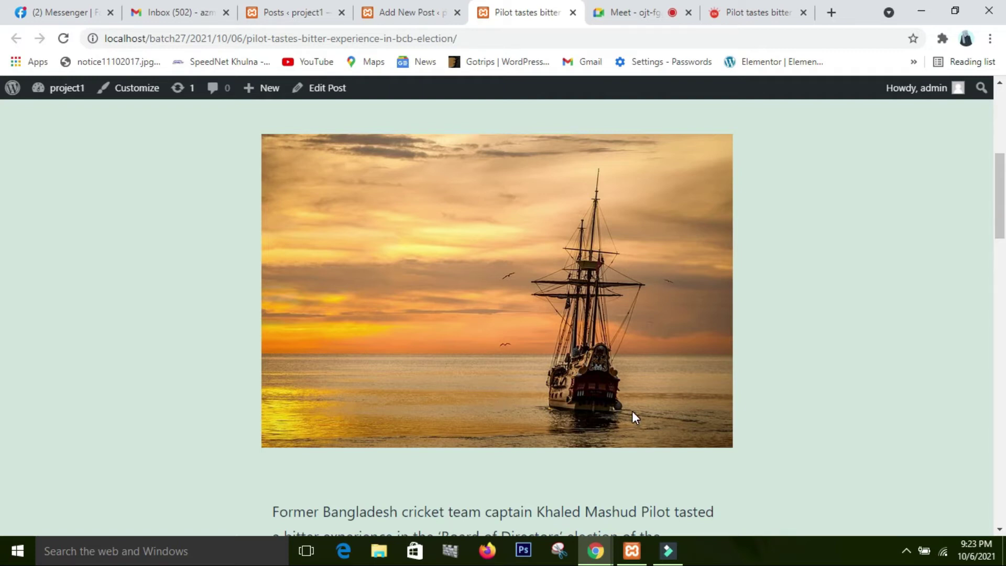
{"action": "scroll", "coordinate": [652, 406], "scroll_direction": "up", "scroll_amount": 2}
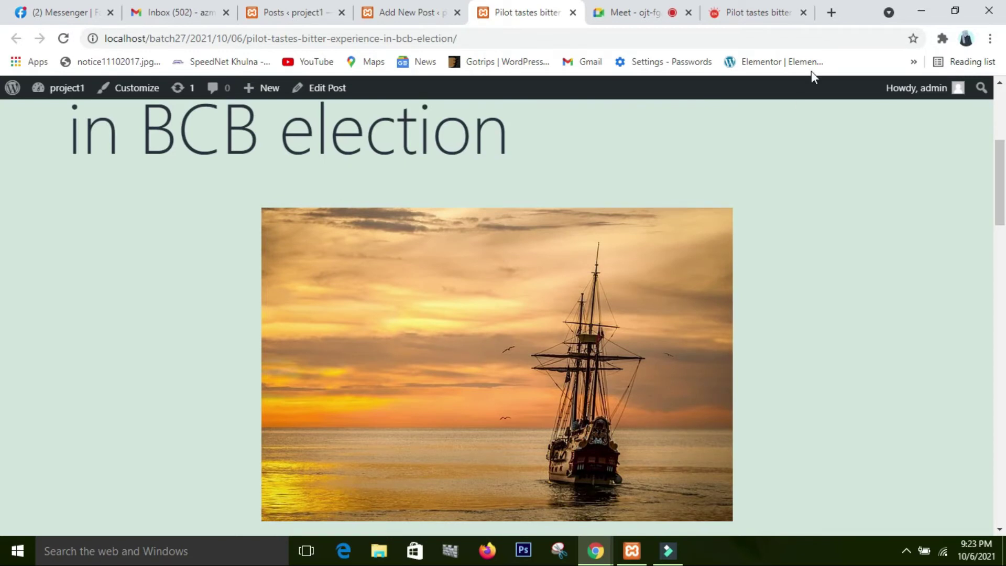
Go back to the Prothom Alo English home page and examine how its news items pair headlines with images.
{"action": "left_click", "coordinate": [775, 14]}
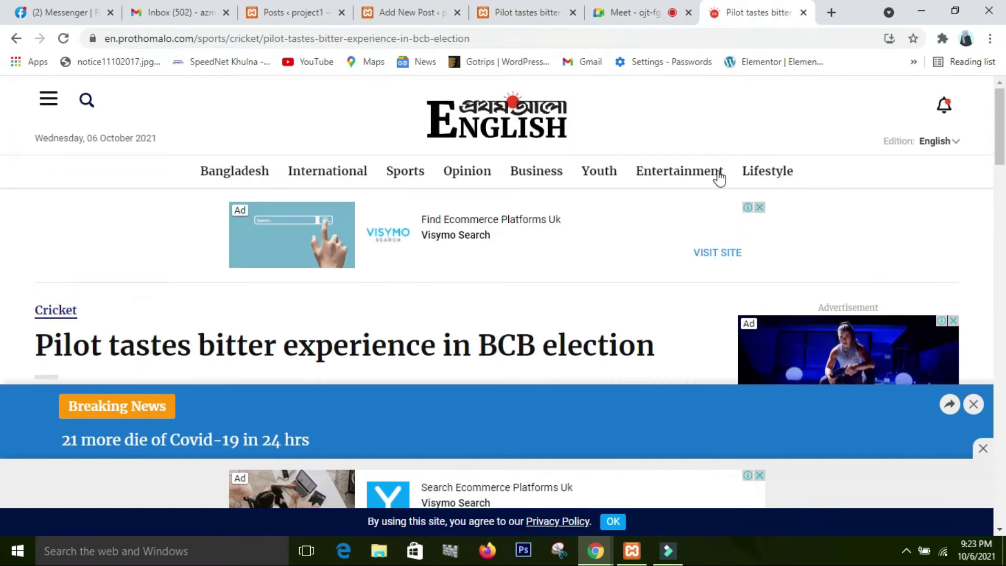
{"action": "left_click", "coordinate": [17, 41]}
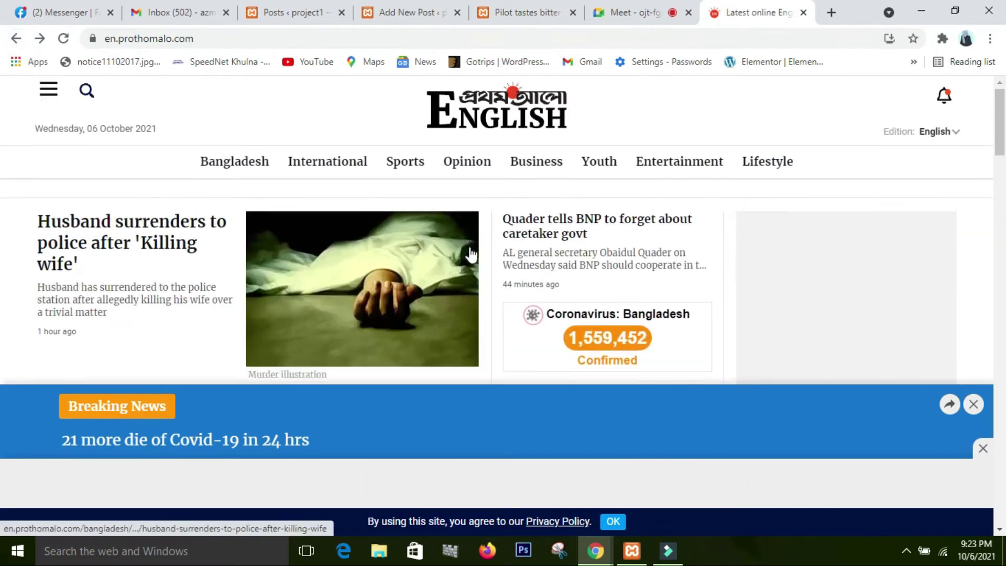
{"action": "scroll", "coordinate": [357, 293], "scroll_direction": "down", "scroll_amount": 2}
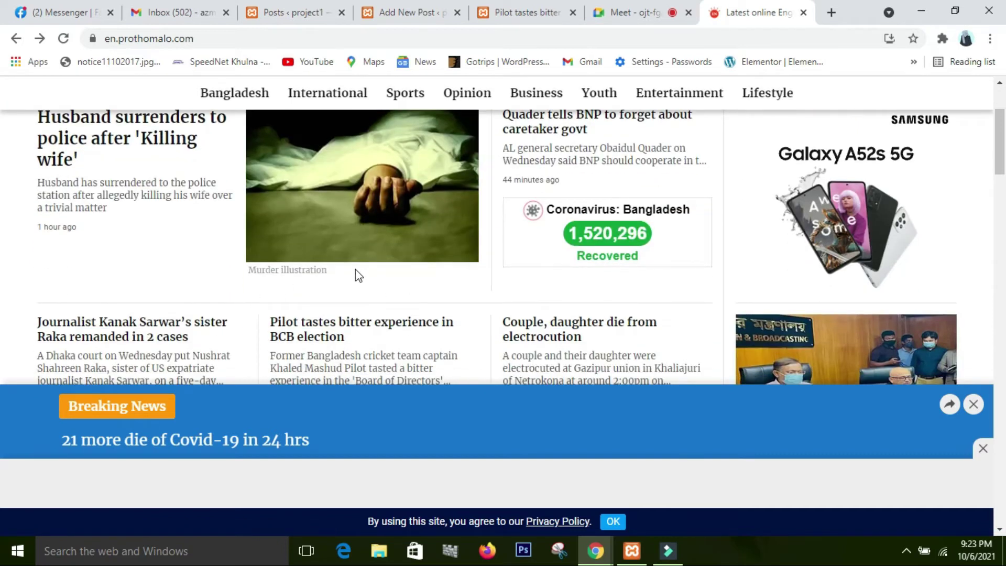
{"action": "scroll", "coordinate": [600, 274], "scroll_direction": "down", "scroll_amount": 4}
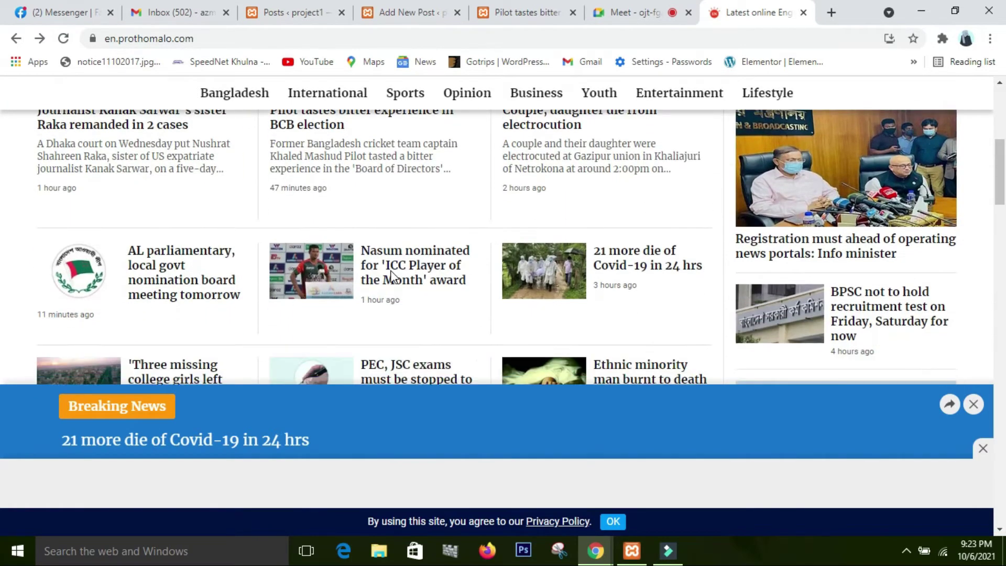
{"action": "scroll", "coordinate": [383, 301], "scroll_direction": "down", "scroll_amount": 2}
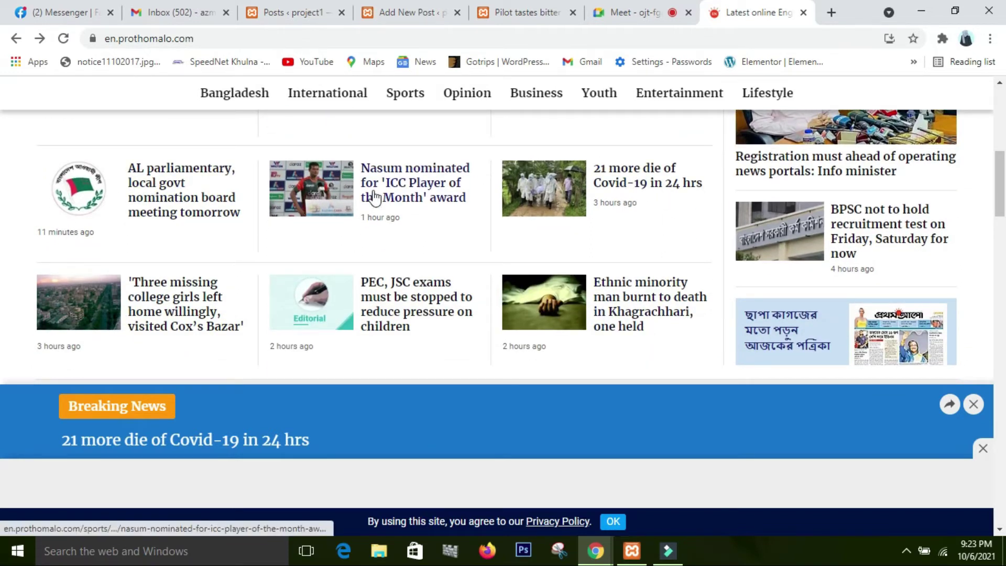
{"action": "scroll", "coordinate": [596, 258], "scroll_direction": "down", "scroll_amount": 2}
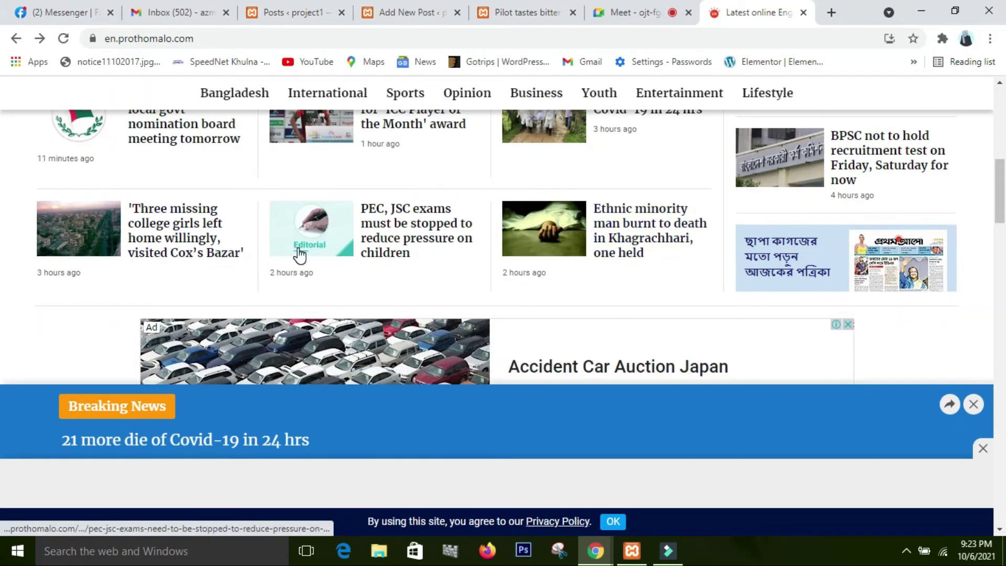
{"action": "scroll", "coordinate": [78, 253], "scroll_direction": "up", "scroll_amount": 3}
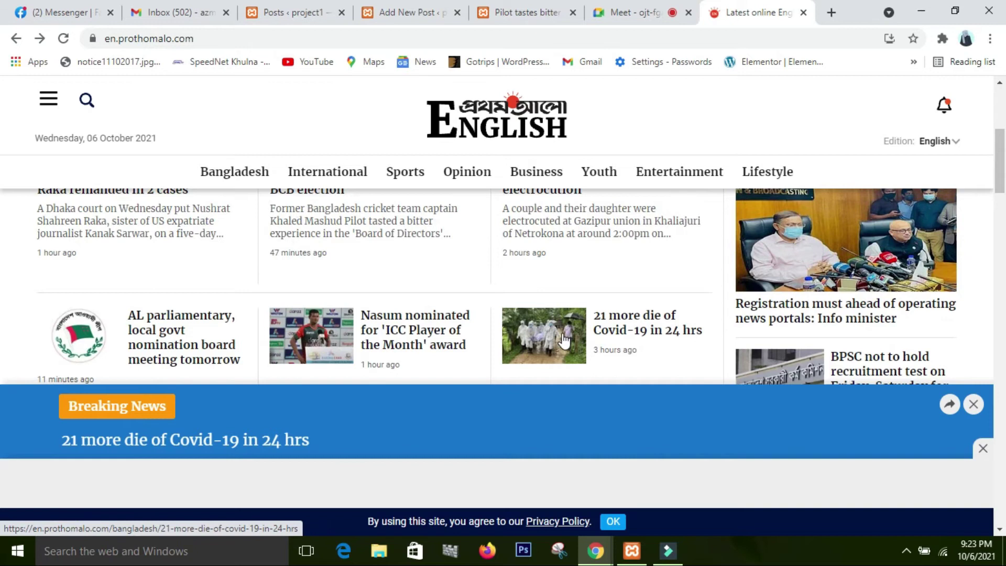
{"action": "scroll", "coordinate": [564, 341], "scroll_direction": "down", "scroll_amount": 2}
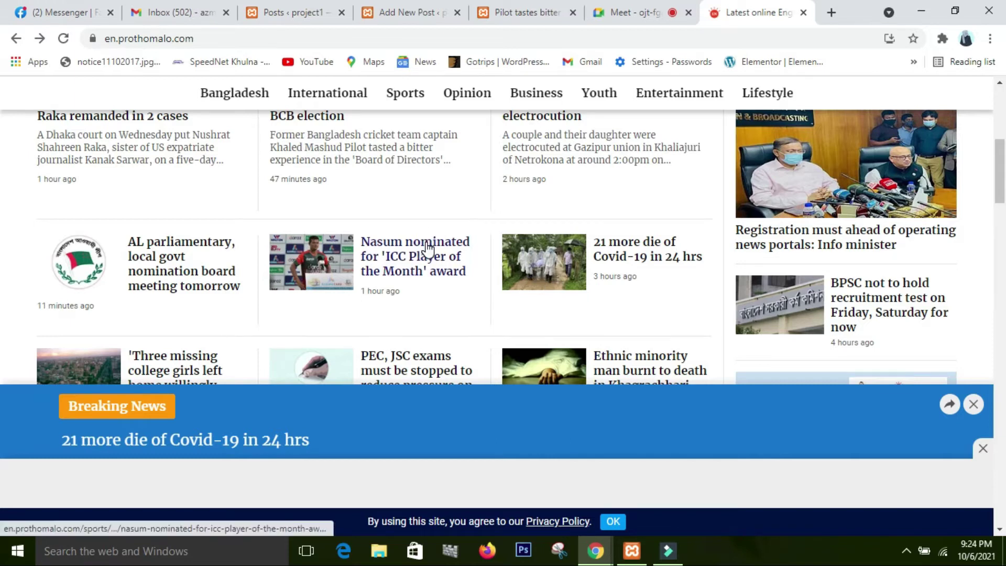
{"action": "scroll", "coordinate": [428, 249], "scroll_direction": "down", "scroll_amount": 1}
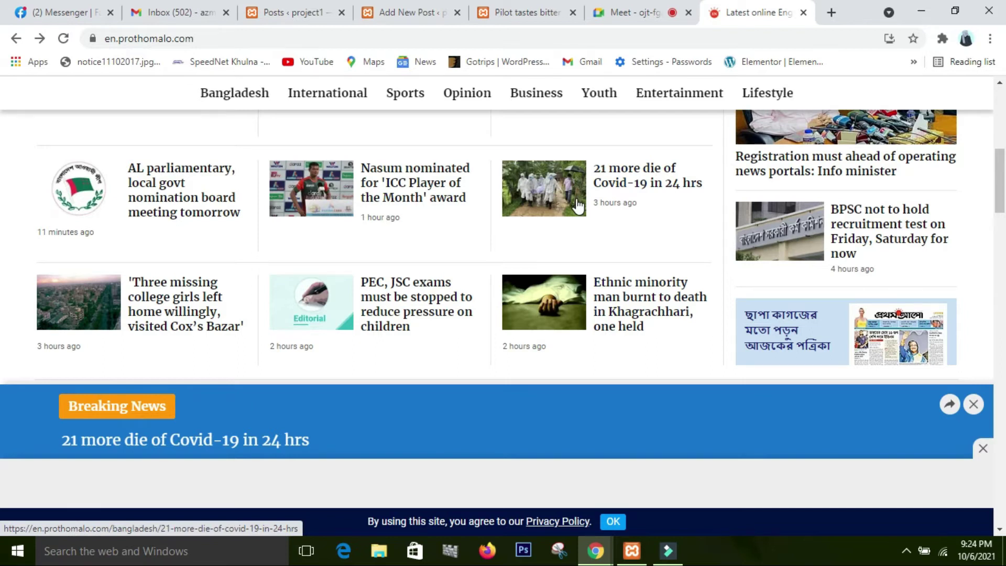
Return to the post editor and view the image inserted below the body text.
{"action": "left_click", "coordinate": [399, 13]}
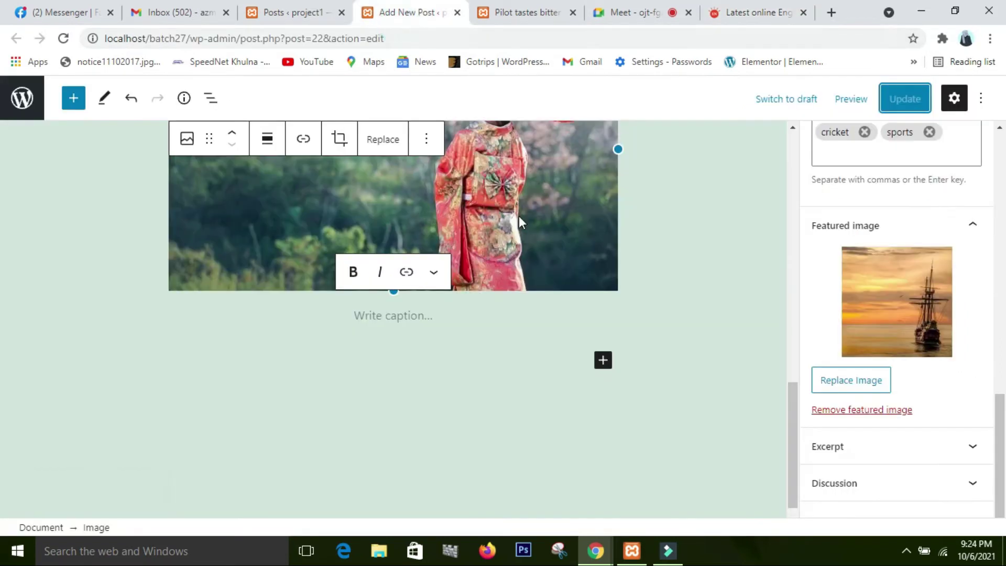
{"action": "scroll", "coordinate": [519, 217], "scroll_direction": "up", "scroll_amount": 3}
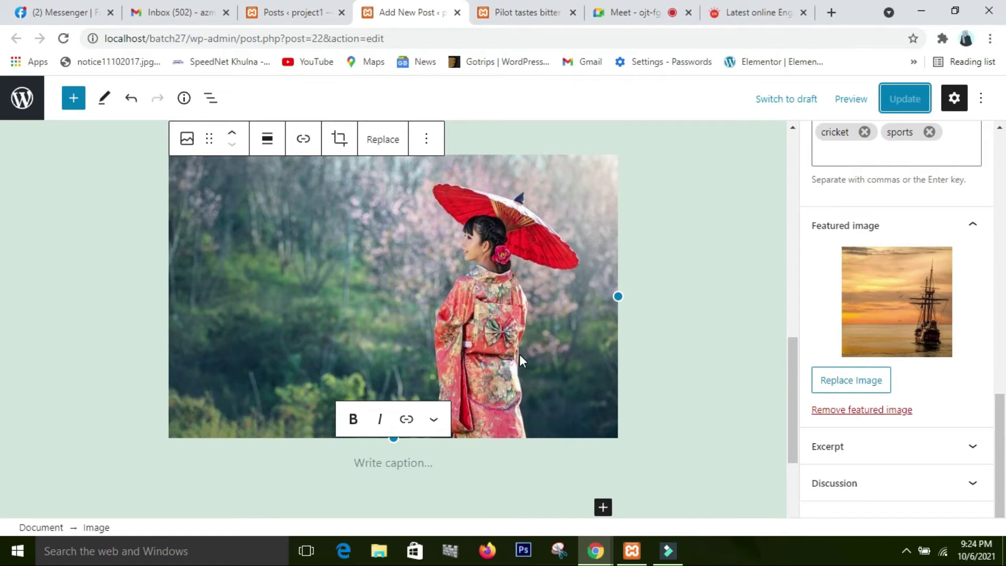
Review the post's body text and inserted image in the editor.
{"action": "scroll", "coordinate": [520, 355], "scroll_direction": "up", "scroll_amount": 2}
{"action": "scroll", "coordinate": [475, 359], "scroll_direction": "up", "scroll_amount": 2}
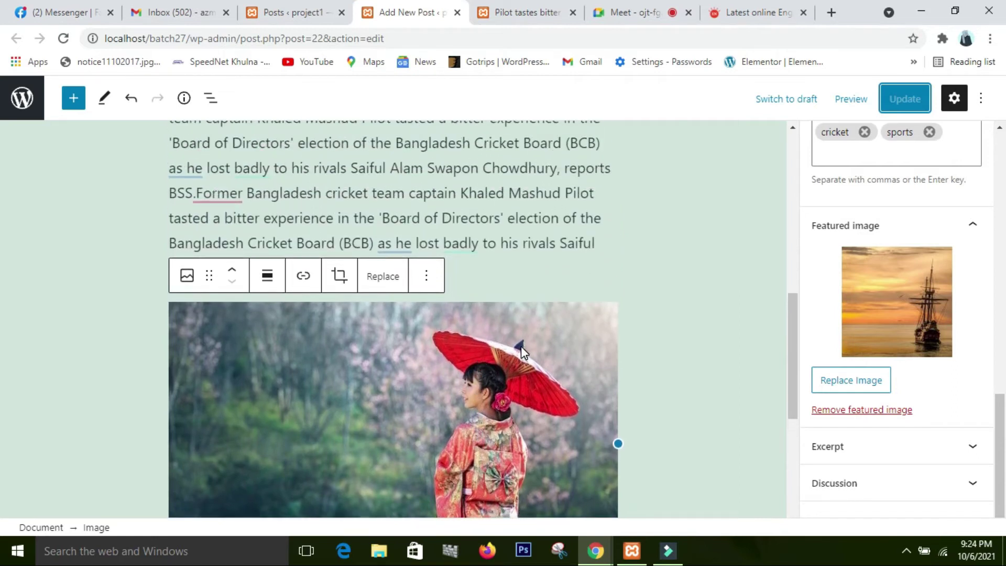
{"action": "scroll", "coordinate": [576, 349], "scroll_direction": "down", "scroll_amount": 2}
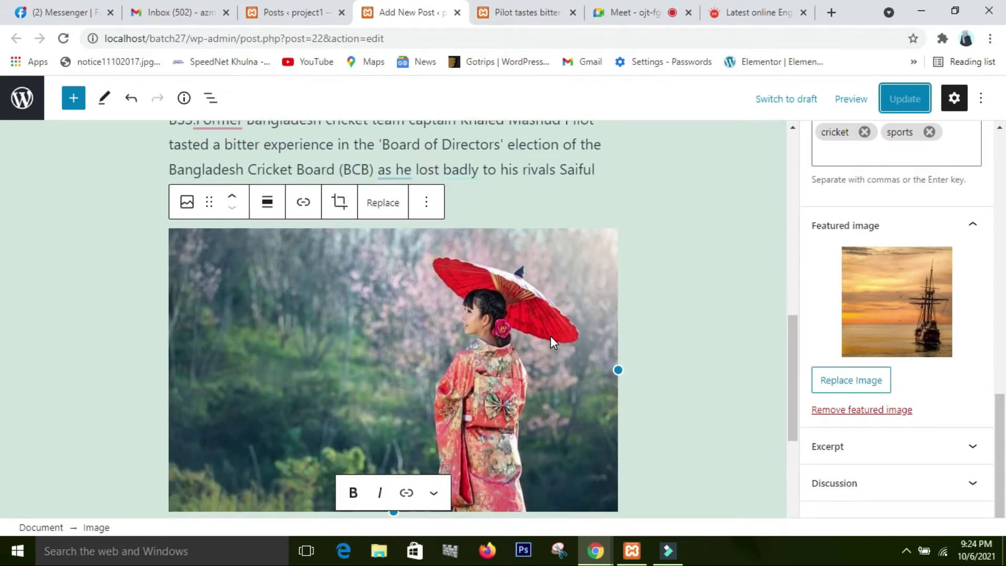
{"action": "scroll", "coordinate": [571, 340], "scroll_direction": "up", "scroll_amount": 6}
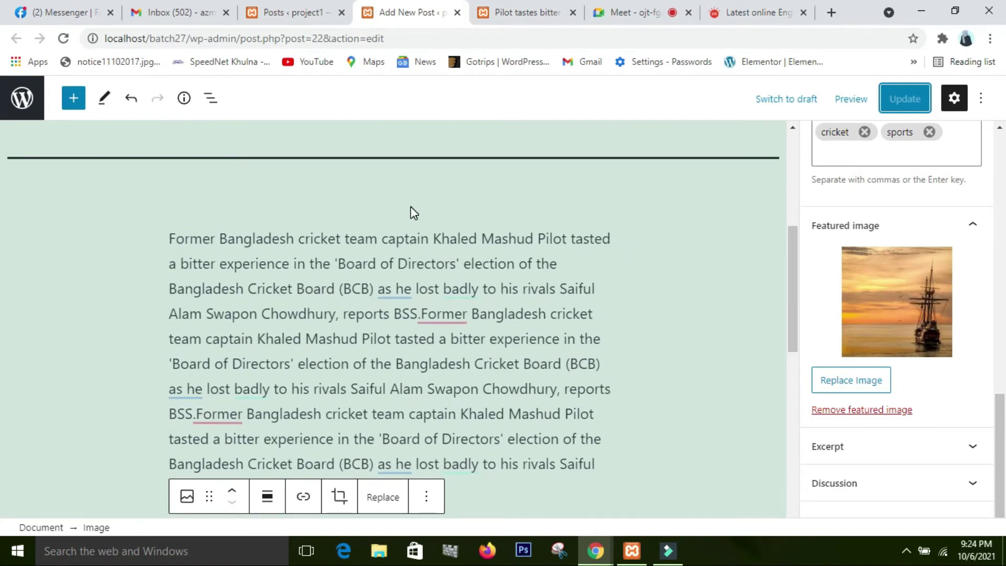
{"action": "scroll", "coordinate": [410, 207], "scroll_direction": "up", "scroll_amount": 2}
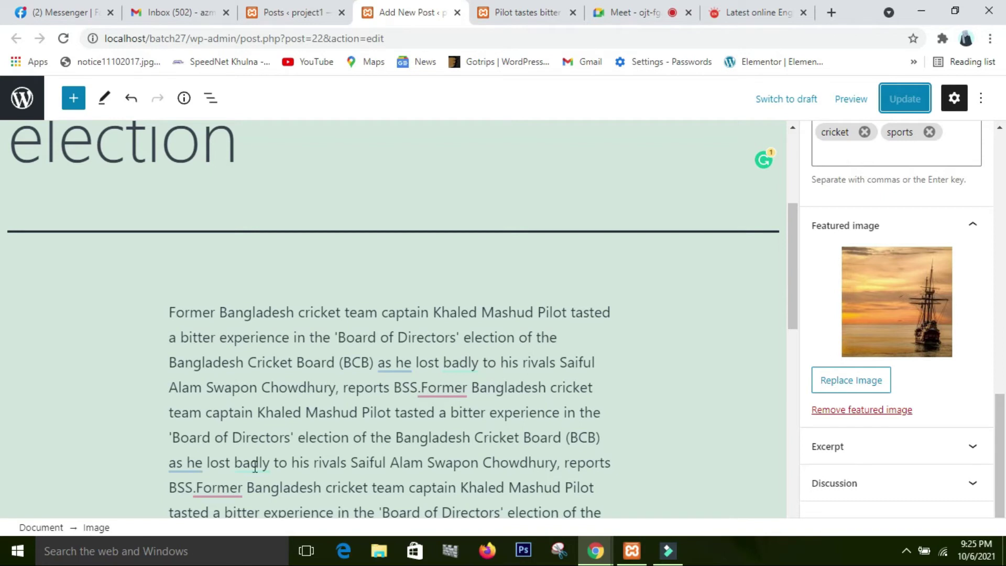
Switch to the live post and examine it from the title to its category and tags.
{"action": "left_click", "coordinate": [528, 16]}
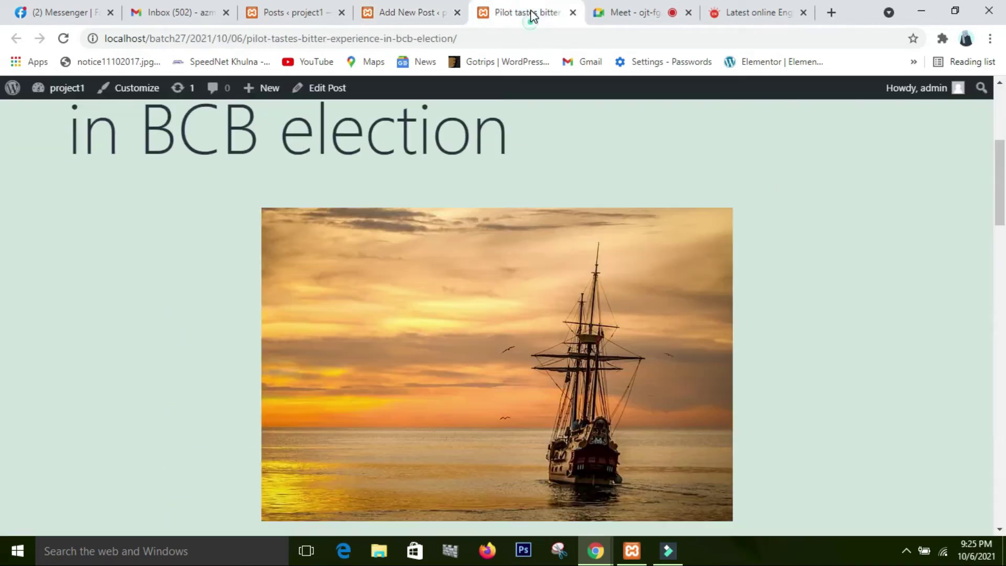
{"action": "scroll", "coordinate": [630, 275], "scroll_direction": "up", "scroll_amount": 2}
{"action": "scroll", "coordinate": [630, 275], "scroll_direction": "up", "scroll_amount": 3}
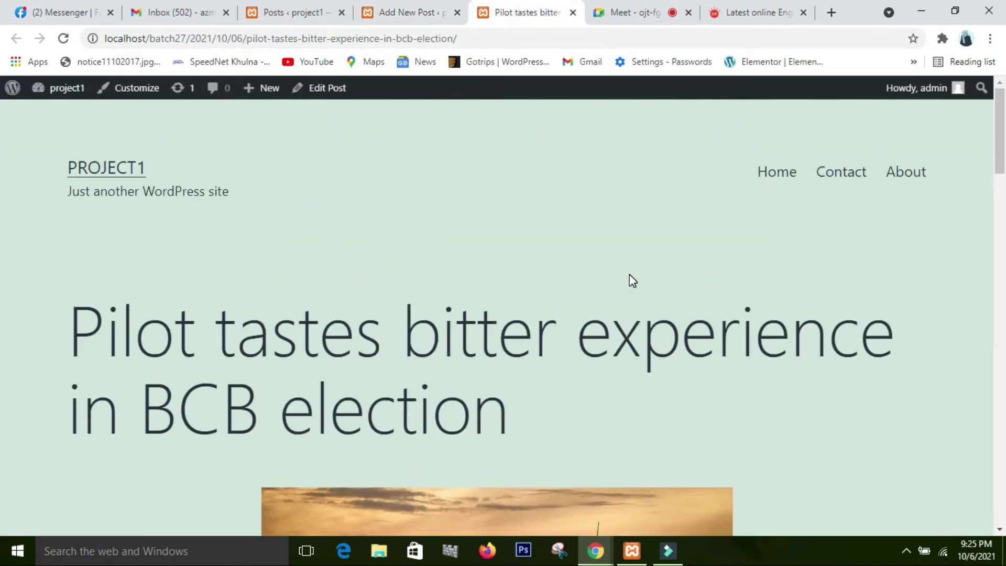
{"action": "scroll", "coordinate": [630, 275], "scroll_direction": "down", "scroll_amount": 12}
{"action": "scroll", "coordinate": [630, 274], "scroll_direction": "down", "scroll_amount": 8}
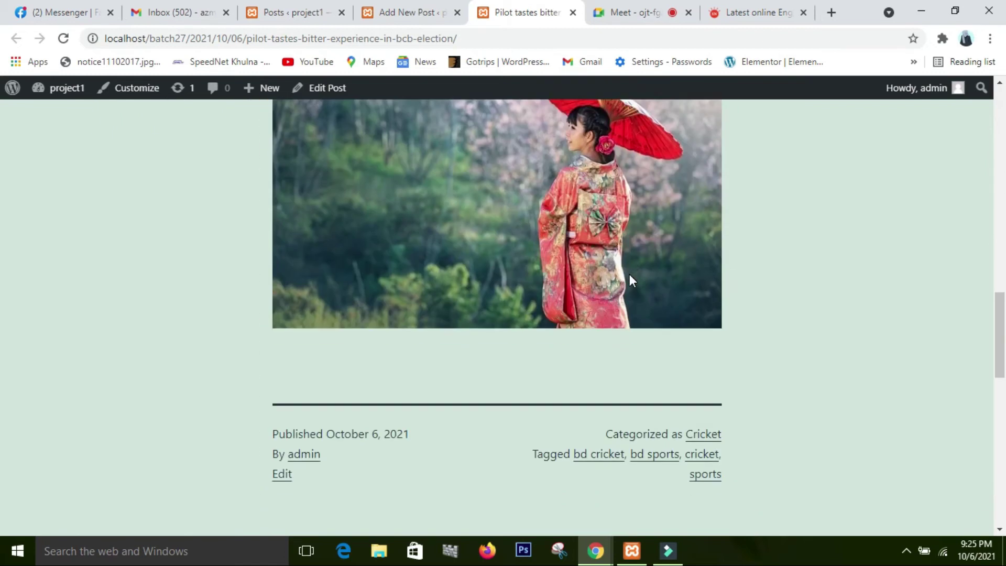
Go back to the admin list of all posts and reload it to check the published post's entry.
{"action": "left_click", "coordinate": [422, 20]}
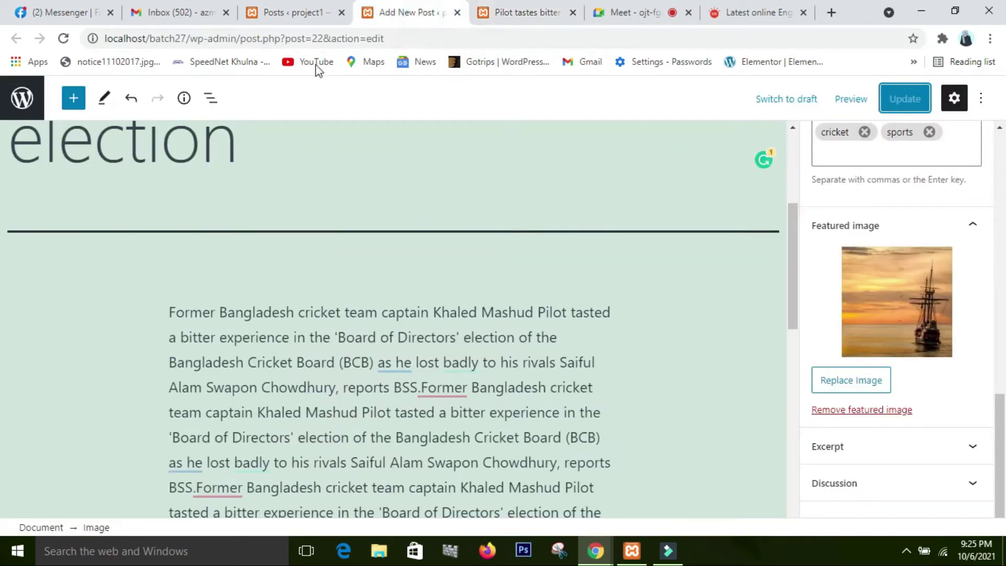
{"action": "left_click", "coordinate": [314, 15]}
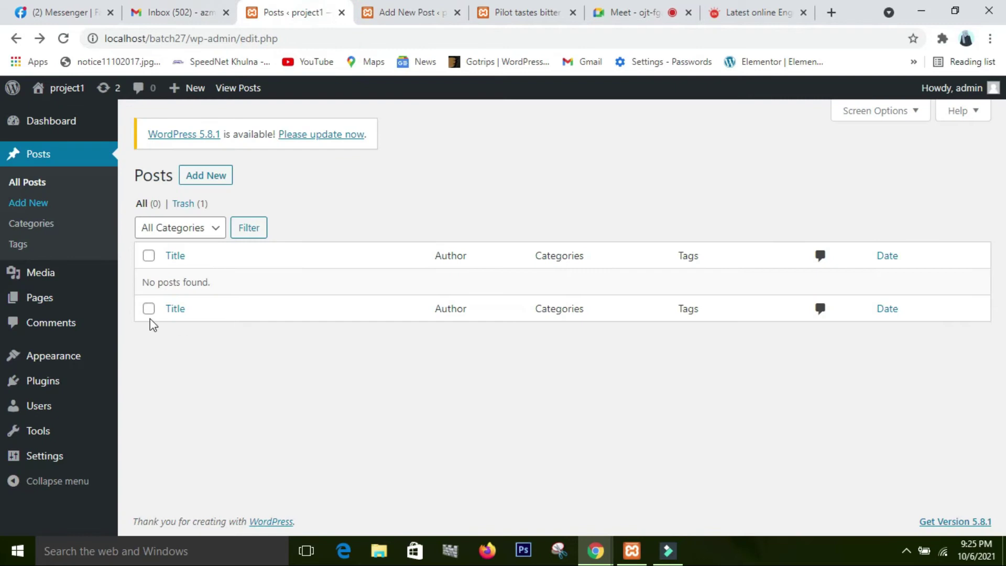
{"action": "left_click", "coordinate": [63, 38]}
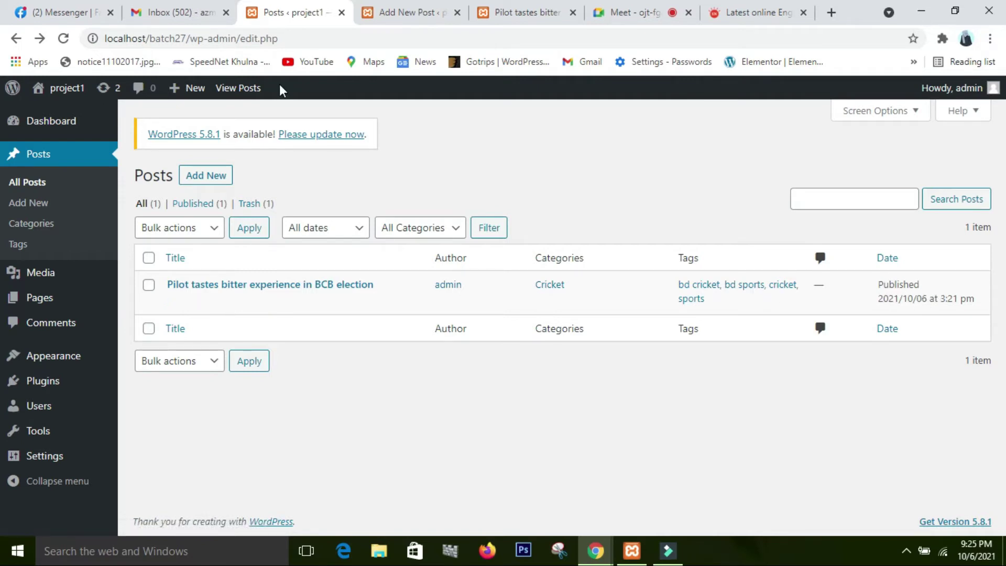
Return to the live post and examine its comment form, category and tag details, featured image and title.
{"action": "left_click", "coordinate": [509, 12]}
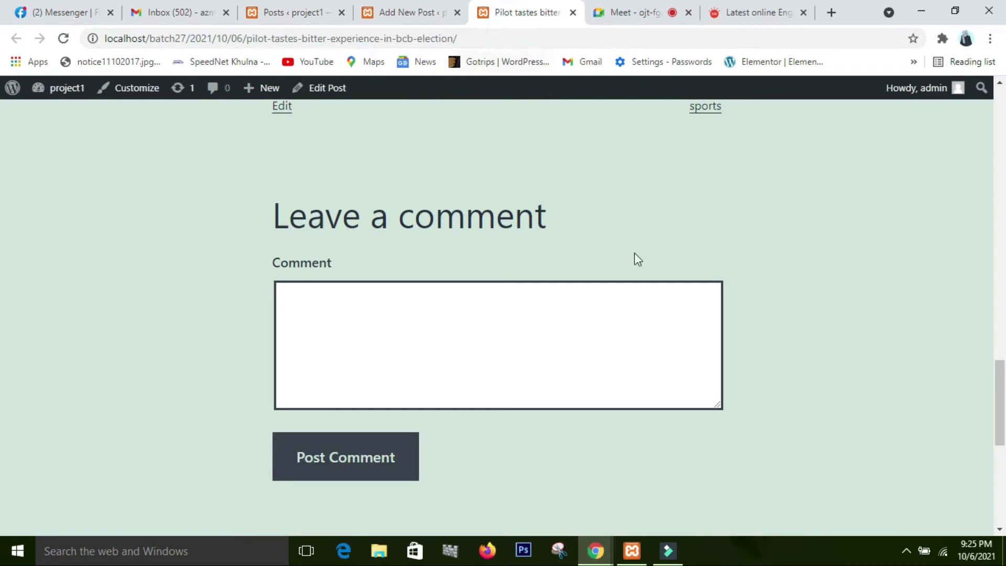
{"action": "scroll", "coordinate": [663, 304], "scroll_direction": "up", "scroll_amount": 1}
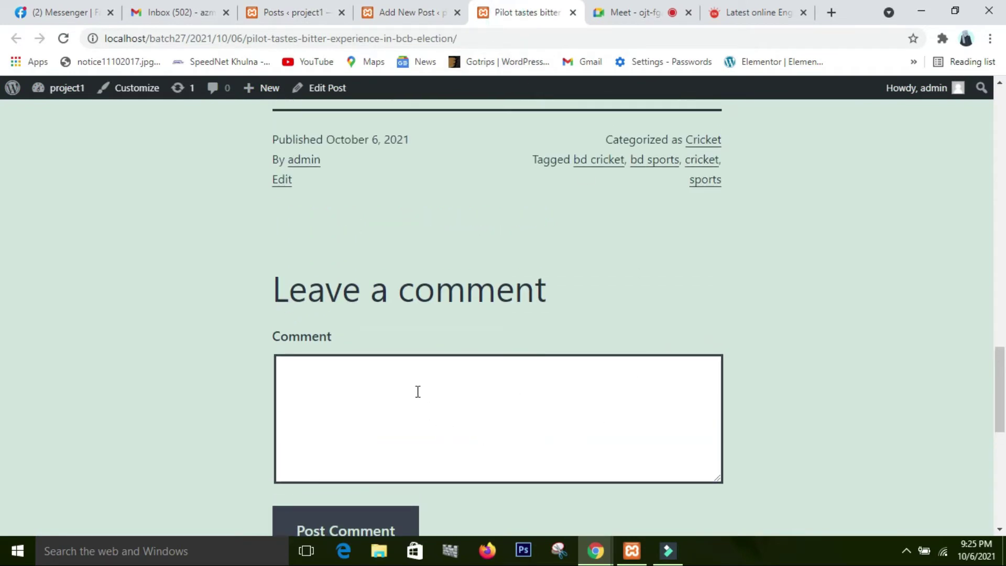
{"action": "scroll", "coordinate": [431, 391], "scroll_direction": "down", "scroll_amount": 3}
{"action": "scroll", "coordinate": [472, 314], "scroll_direction": "up", "scroll_amount": 5}
{"action": "scroll", "coordinate": [478, 312], "scroll_direction": "up", "scroll_amount": 1}
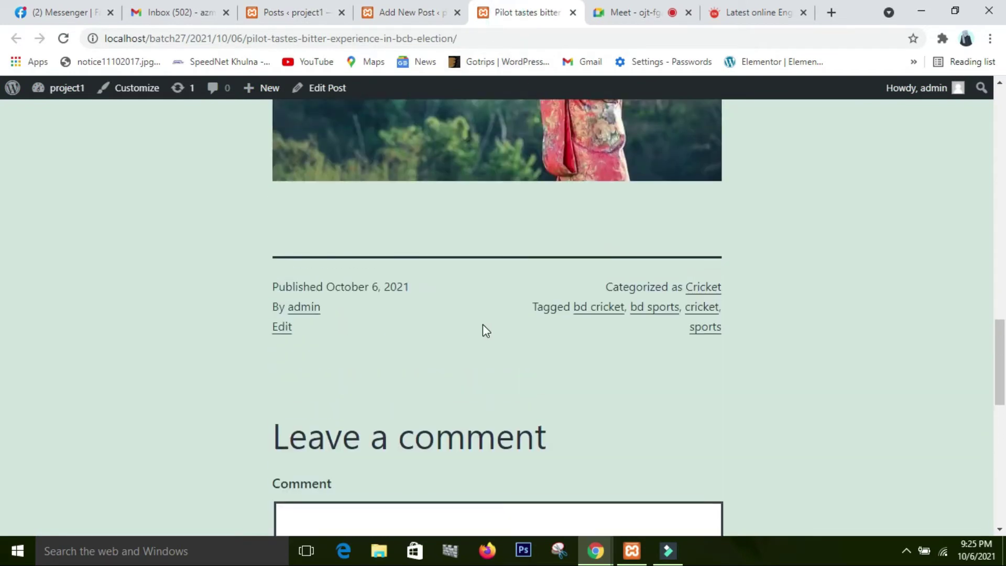
{"action": "scroll", "coordinate": [497, 347], "scroll_direction": "up", "scroll_amount": 15}
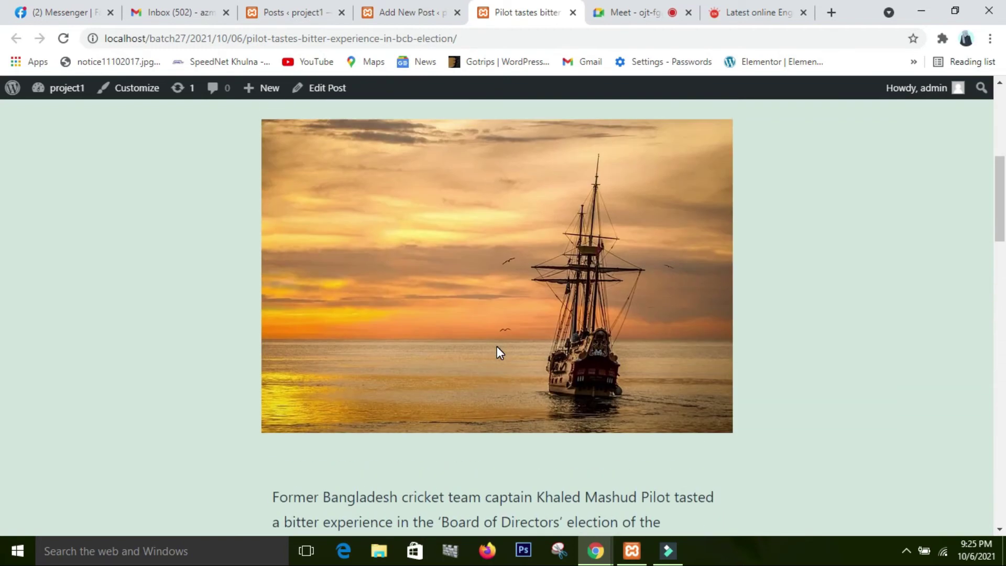
{"action": "scroll", "coordinate": [497, 346], "scroll_direction": "down", "scroll_amount": 3}
{"action": "scroll", "coordinate": [497, 345], "scroll_direction": "up", "scroll_amount": 10}
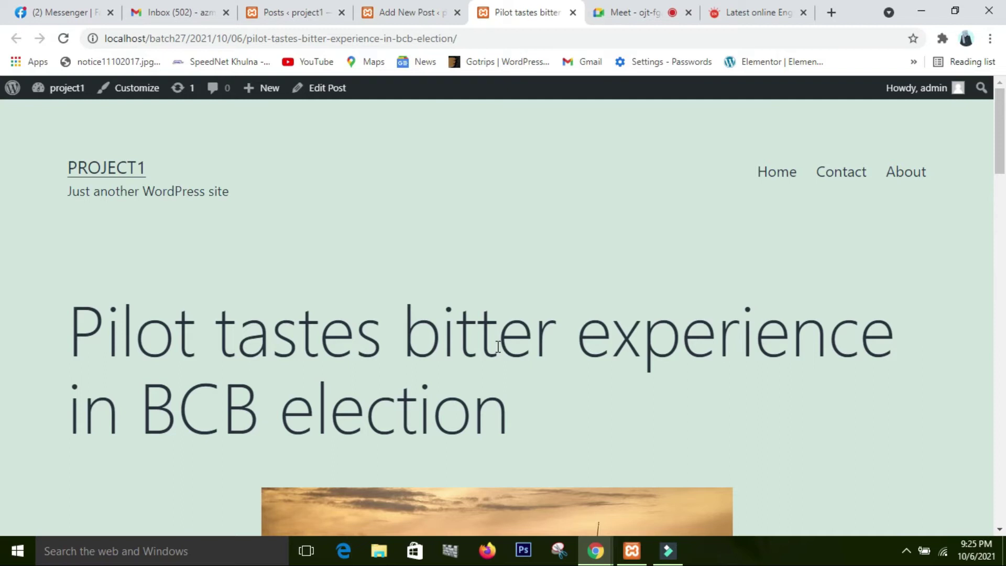
{"action": "scroll", "coordinate": [498, 346], "scroll_direction": "down", "scroll_amount": 4}
{"action": "scroll", "coordinate": [498, 346], "scroll_direction": "up", "scroll_amount": 4}
Open the site's Home page and look through its heading, image and text for the blog post.
{"action": "left_click", "coordinate": [781, 176]}
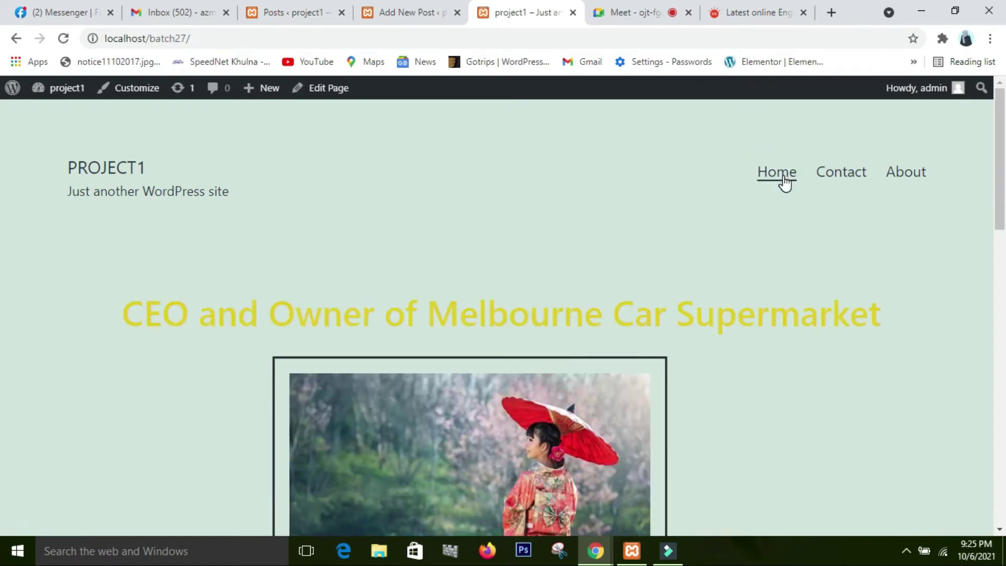
{"action": "scroll", "coordinate": [785, 184], "scroll_direction": "down", "scroll_amount": 5}
{"action": "scroll", "coordinate": [301, 427], "scroll_direction": "up", "scroll_amount": 1}
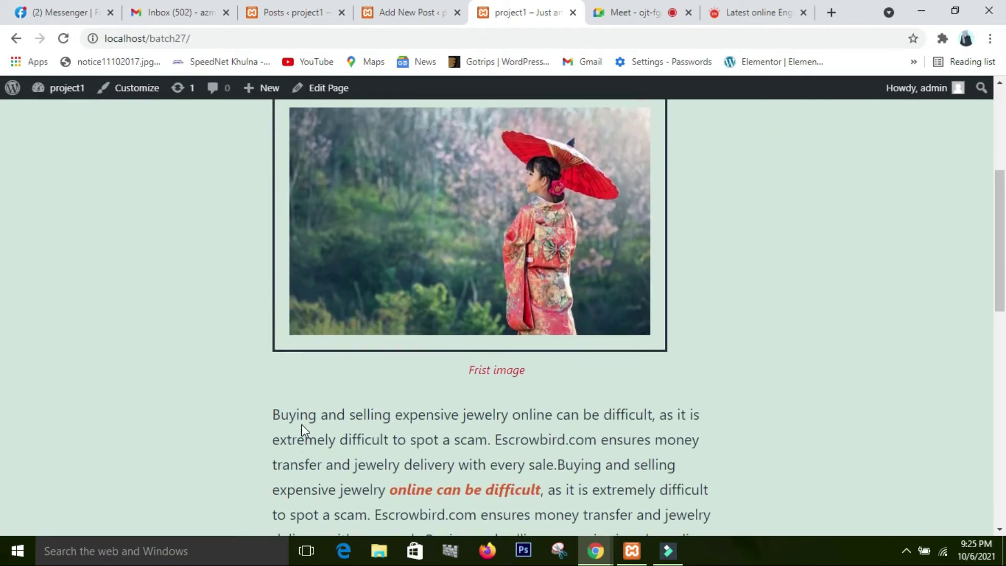
{"action": "scroll", "coordinate": [301, 424], "scroll_direction": "up", "scroll_amount": 4}
{"action": "scroll", "coordinate": [684, 379], "scroll_direction": "down", "scroll_amount": 15}
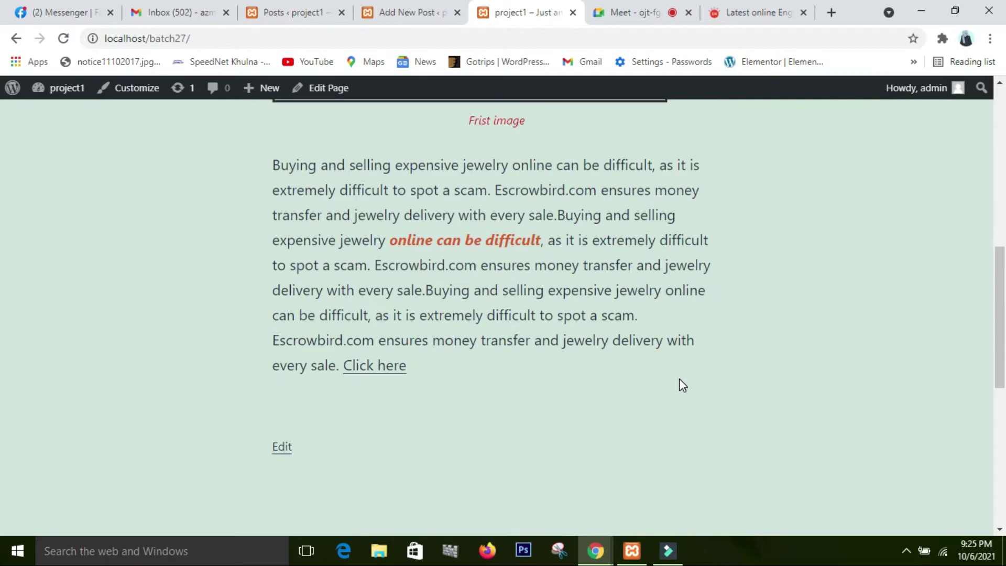
{"action": "scroll", "coordinate": [680, 379], "scroll_direction": "up", "scroll_amount": 15}
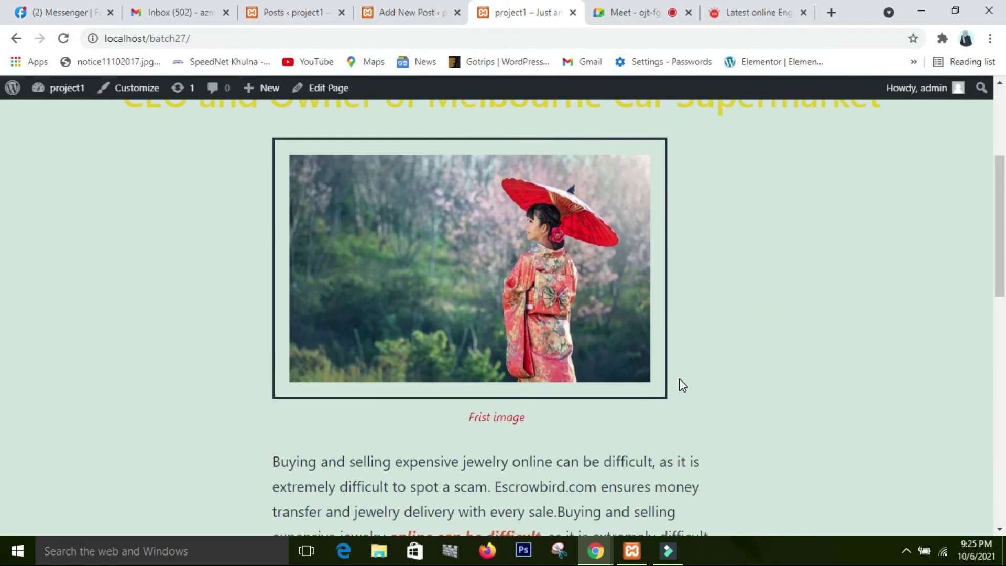
Open the Contact and About pages in turn and check the Recent Posts section in their footers.
{"action": "left_click", "coordinate": [831, 179]}
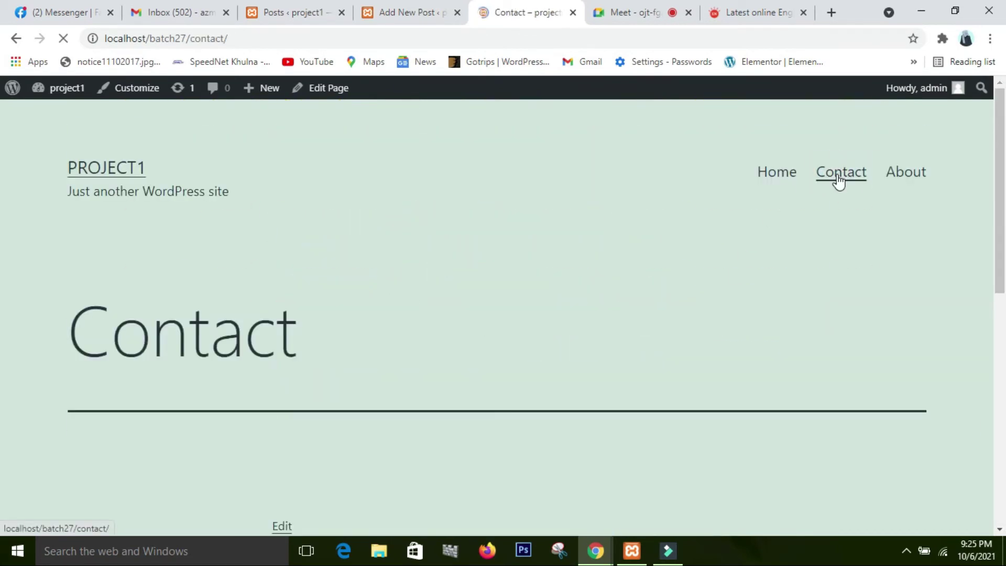
{"action": "scroll", "coordinate": [497, 295], "scroll_direction": "down", "scroll_amount": 8}
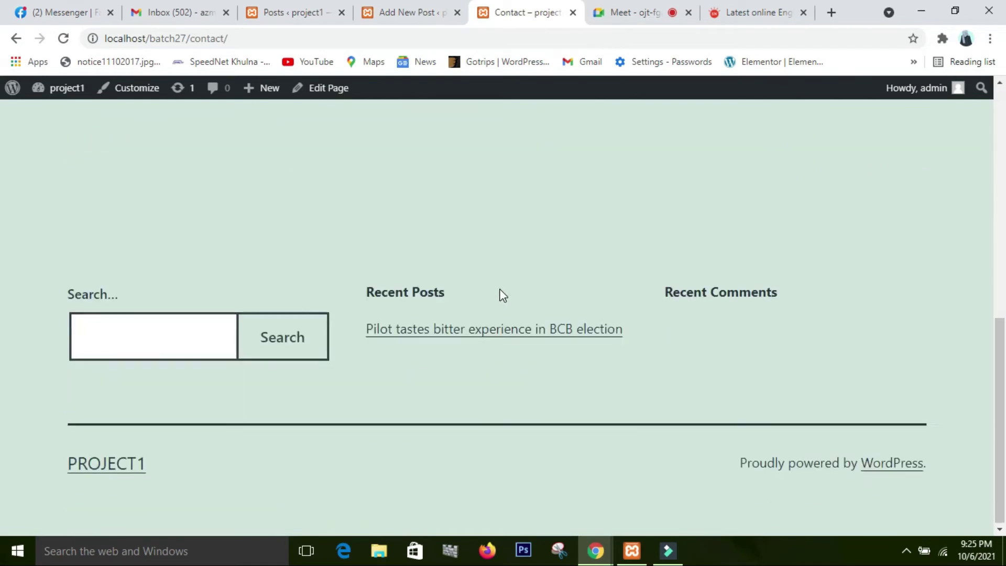
{"action": "scroll", "coordinate": [502, 295], "scroll_direction": "up", "scroll_amount": 5}
{"action": "scroll", "coordinate": [501, 296], "scroll_direction": "up", "scroll_amount": 3}
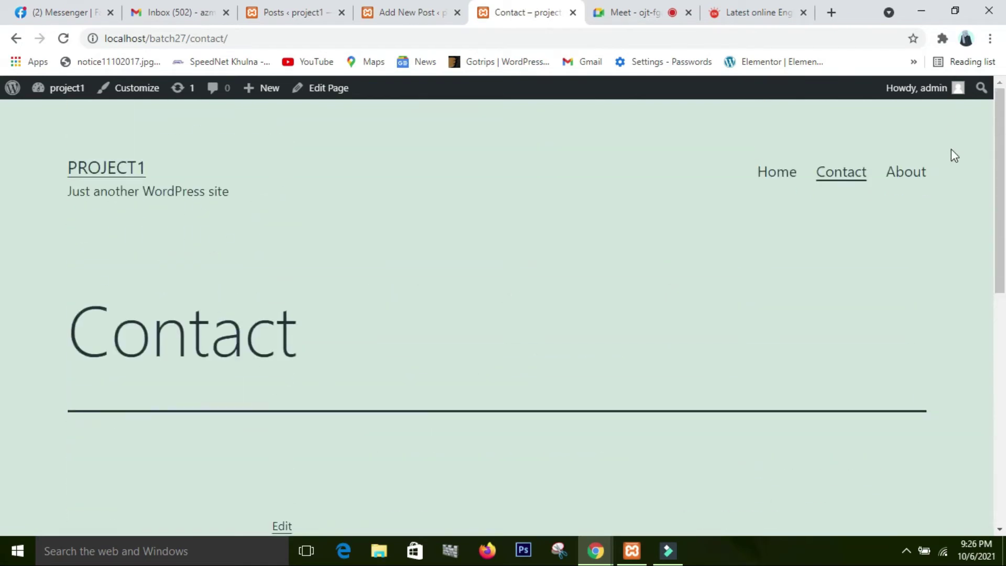
{"action": "left_click", "coordinate": [930, 177]}
{"action": "scroll", "coordinate": [929, 182], "scroll_direction": "down", "scroll_amount": 8}
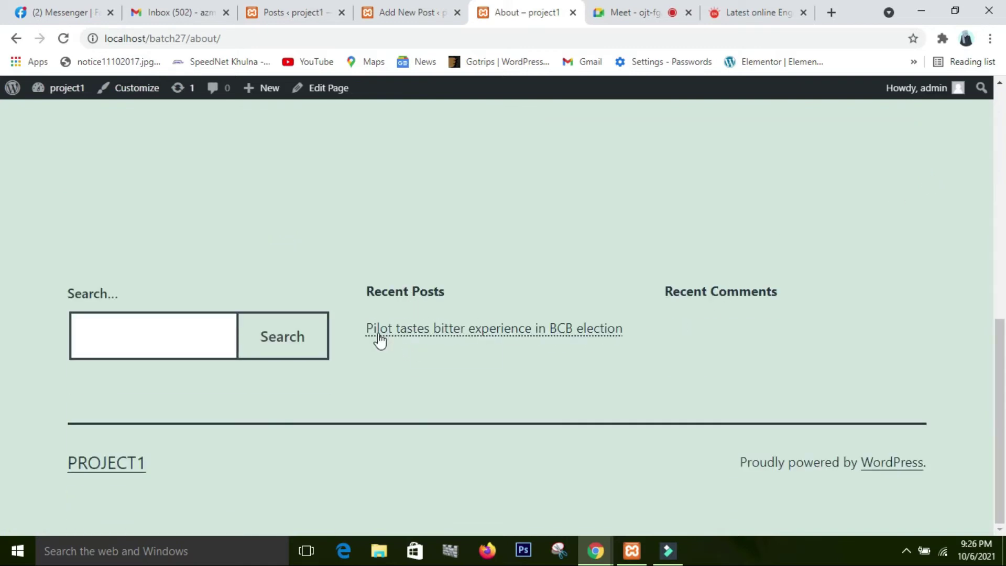
Open the BCB election post from the Recent Posts section and look through its whole page.
{"action": "left_click", "coordinate": [501, 329]}
{"action": "scroll", "coordinate": [501, 328], "scroll_direction": "down", "scroll_amount": 15}
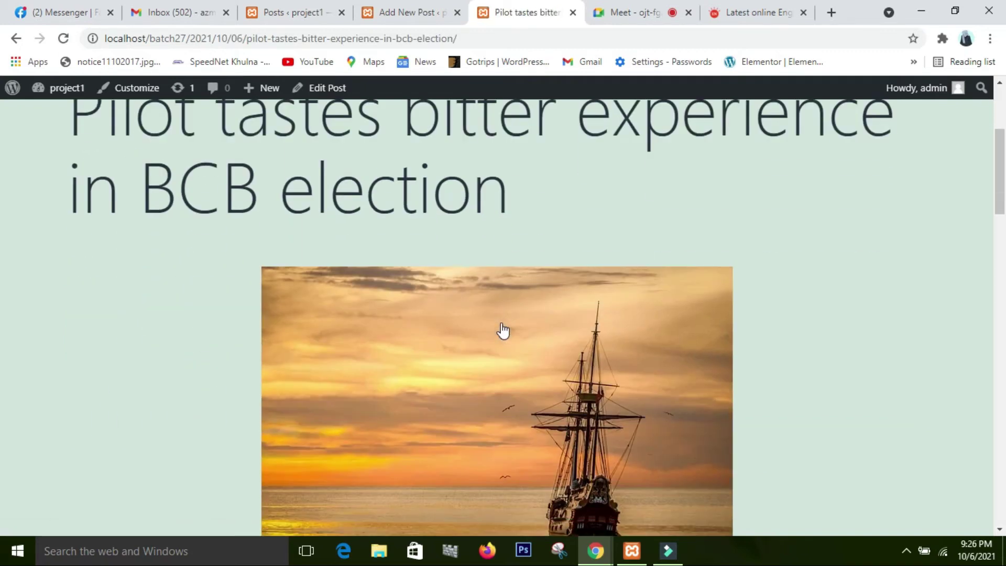
{"action": "scroll", "coordinate": [503, 330], "scroll_direction": "down", "scroll_amount": 8}
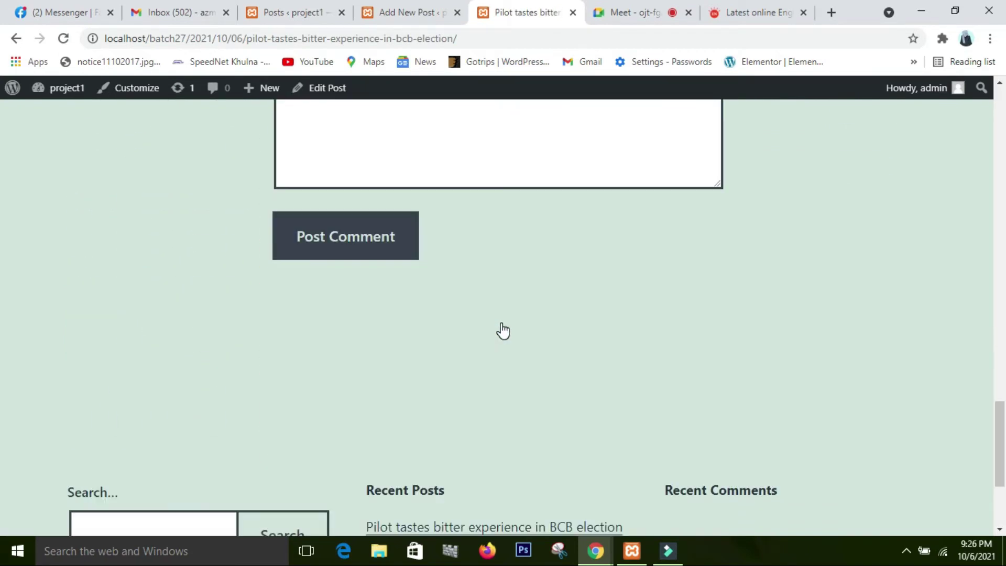
{"action": "scroll", "coordinate": [503, 330], "scroll_direction": "up", "scroll_amount": 6}
{"action": "scroll", "coordinate": [503, 330], "scroll_direction": "up", "scroll_amount": 20}
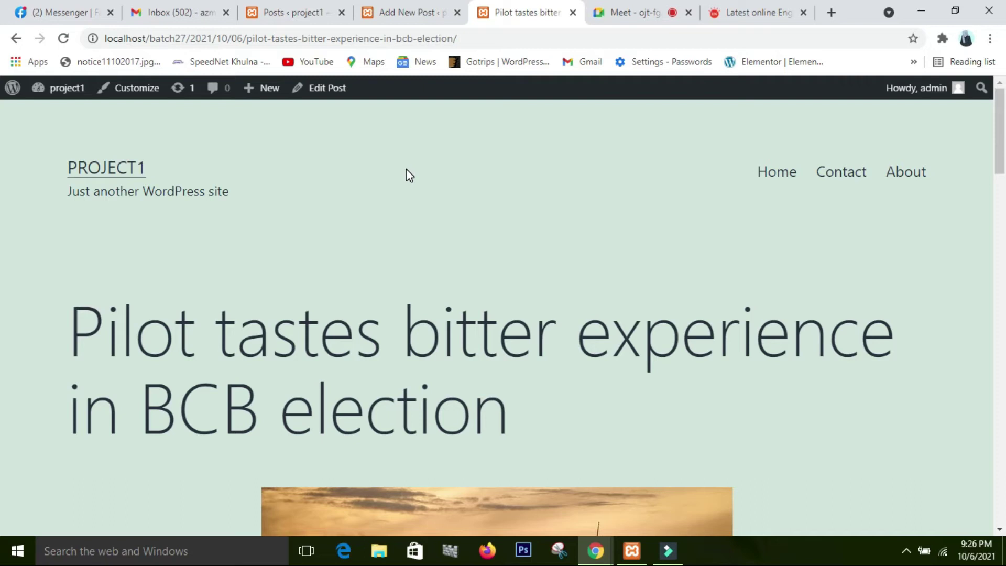
{"action": "left_click", "coordinate": [644, 15]}
{"action": "left_click", "coordinate": [663, 166]}
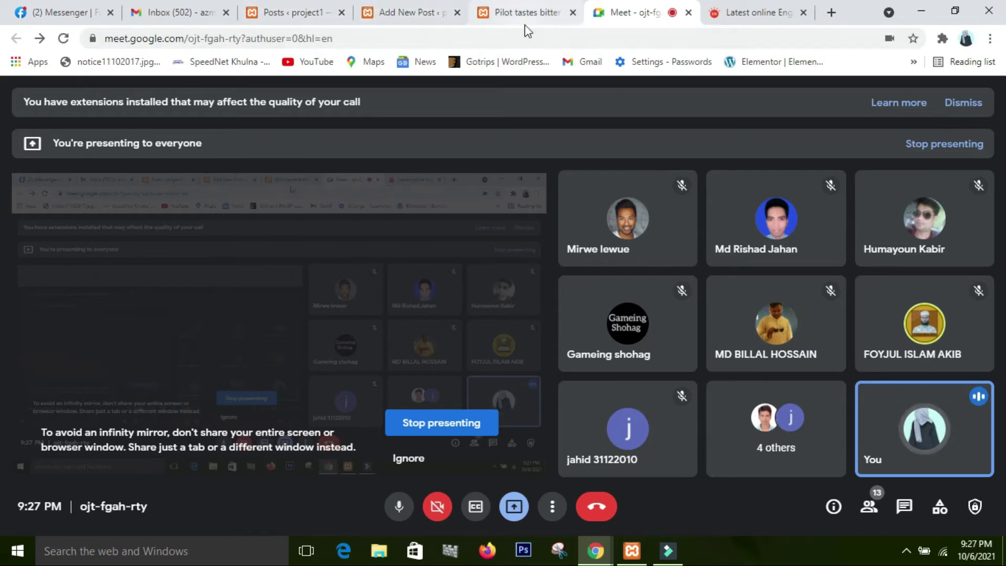
Return to the WordPress admin and add a new page titled "Blog".
{"action": "left_click", "coordinate": [286, 23]}
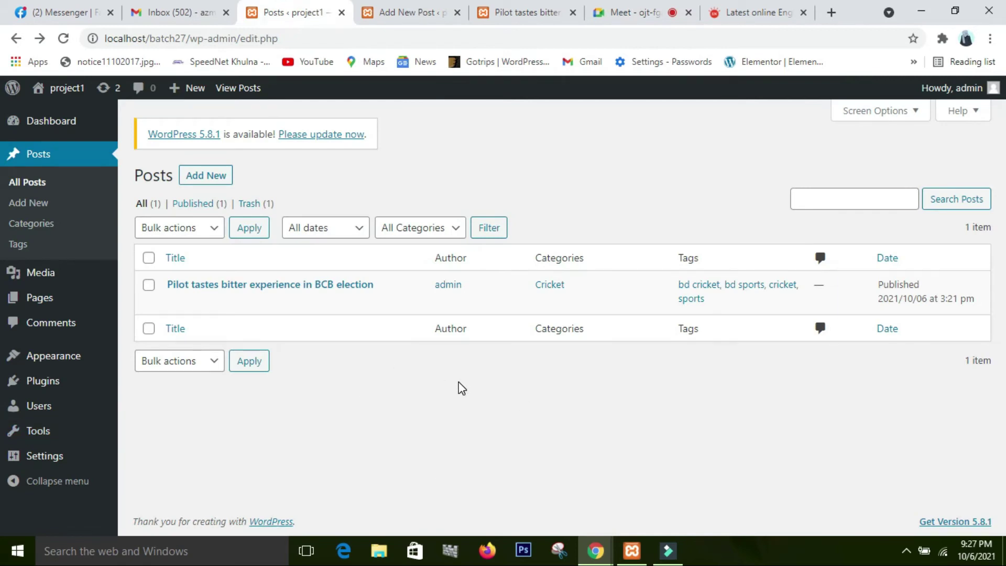
{"action": "mouse_move", "coordinate": [48, 302]}
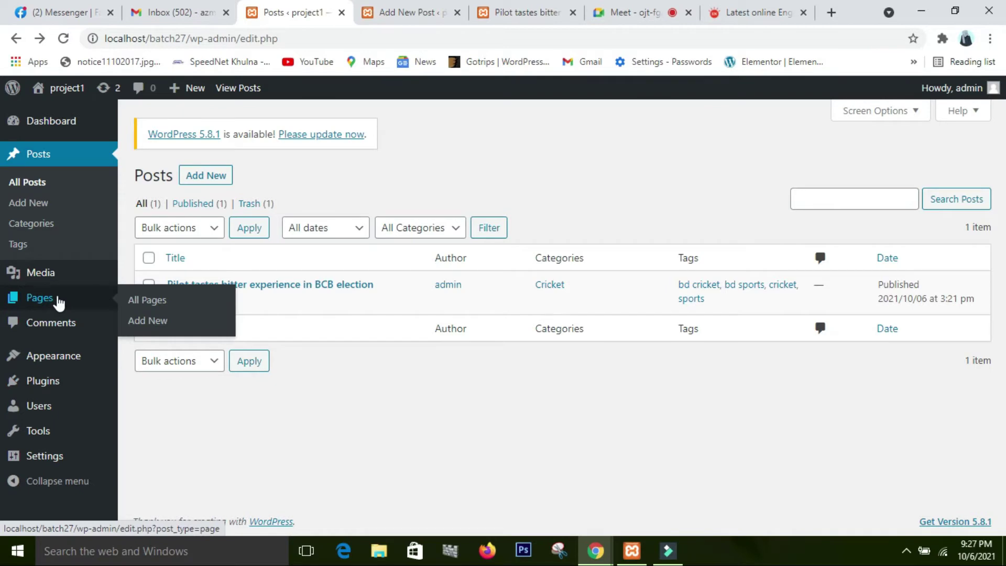
{"action": "left_click", "coordinate": [139, 321]}
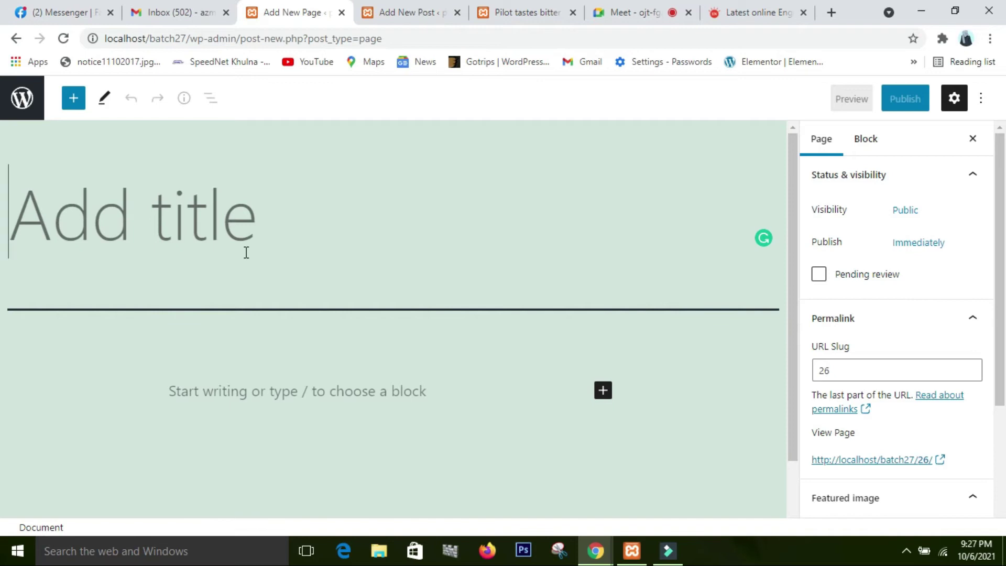
{"action": "type", "text": "B"}
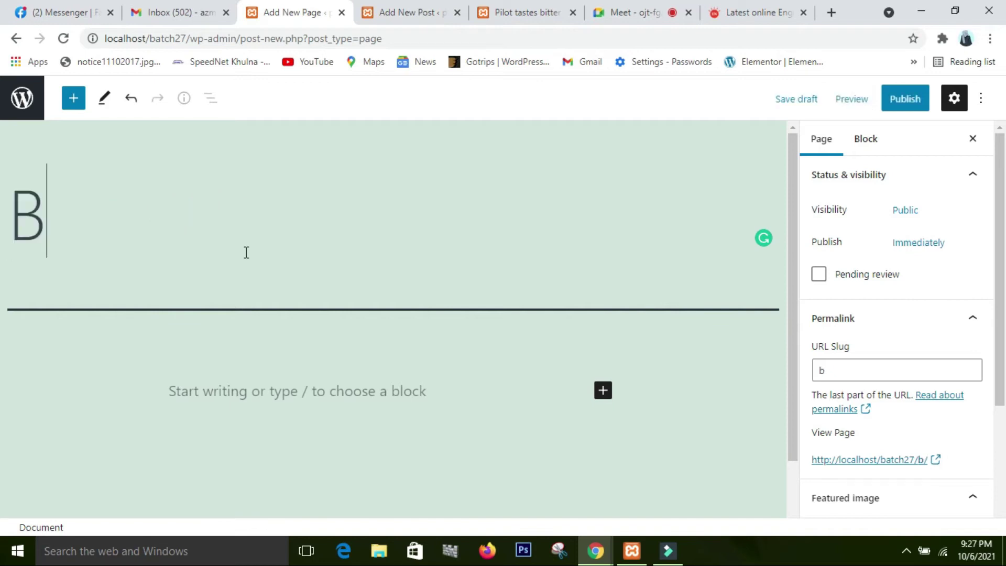
{"action": "type", "text": "log"}
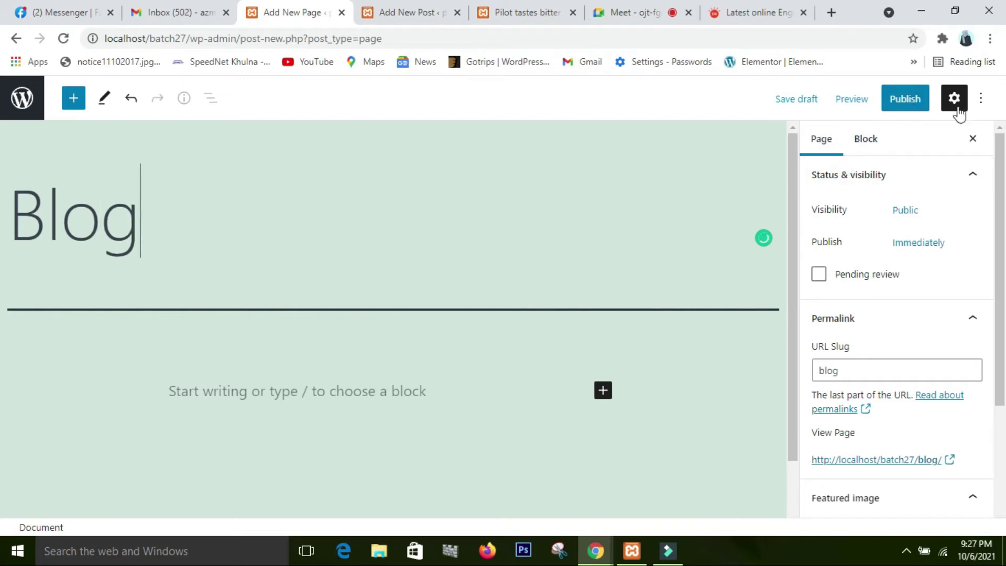
Publish the Blog page and reload the live post to check the site's navigation menu.
{"action": "left_click", "coordinate": [916, 109]}
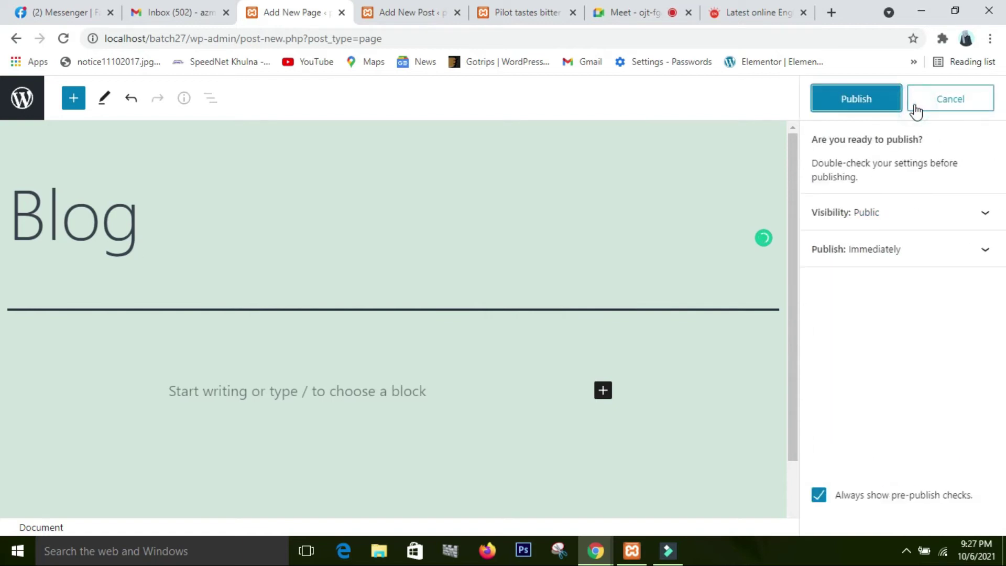
{"action": "left_click", "coordinate": [885, 104]}
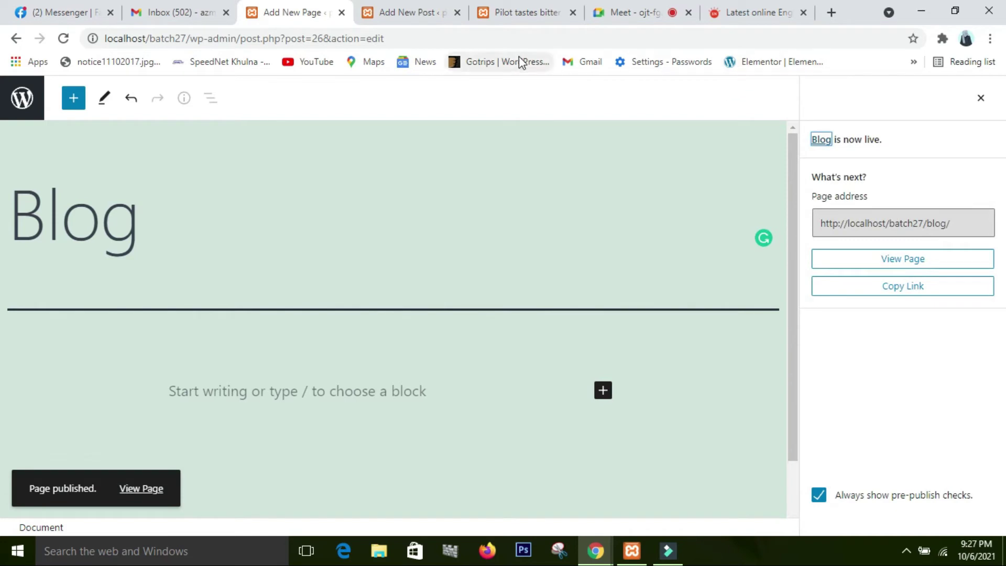
{"action": "left_click", "coordinate": [527, 9]}
{"action": "left_click", "coordinate": [63, 37]}
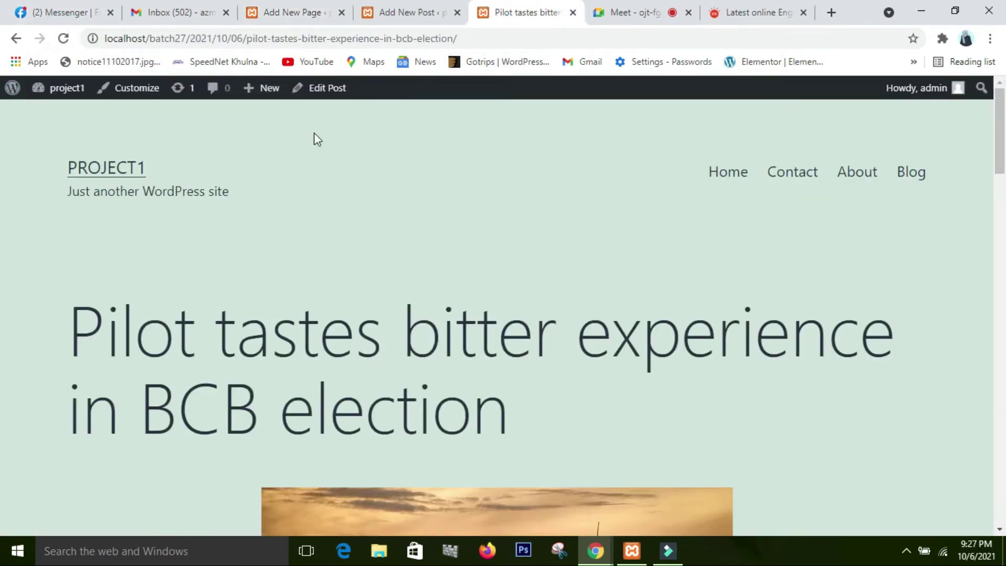
Open the Blog page from the site's navigation, look through its content and footer, and reload it.
{"action": "left_click", "coordinate": [910, 178]}
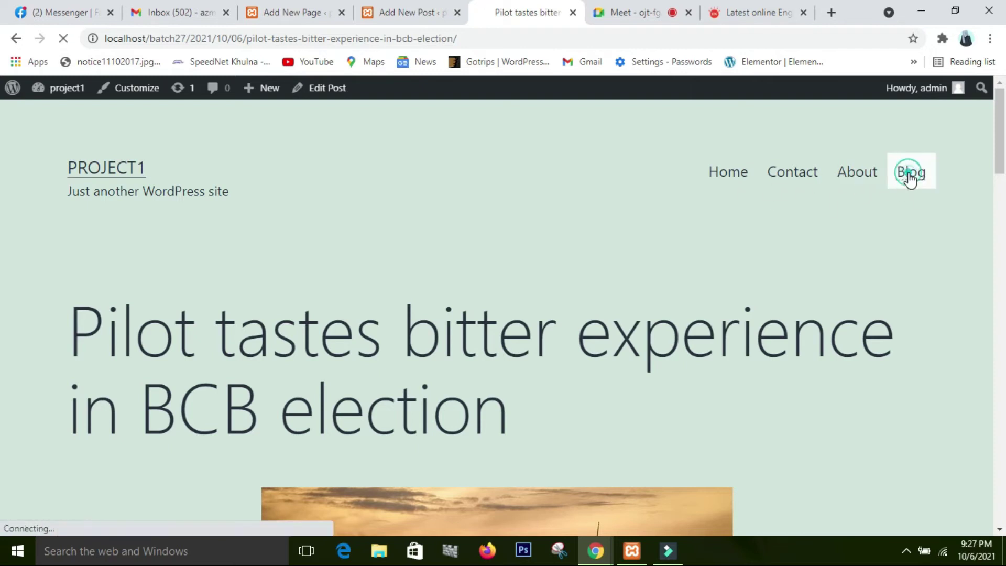
{"action": "scroll", "coordinate": [910, 179], "scroll_direction": "down", "scroll_amount": 9}
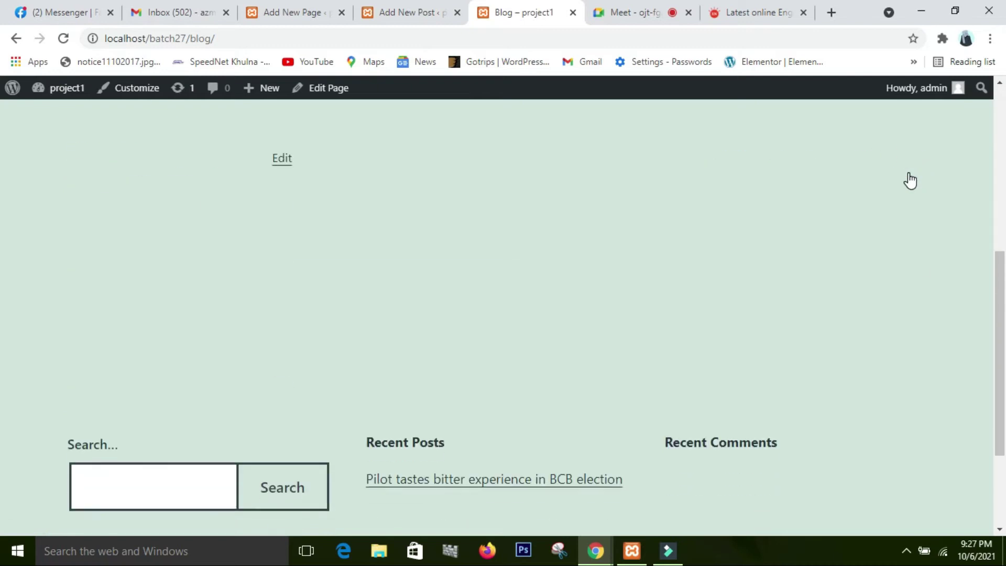
{"action": "scroll", "coordinate": [911, 180], "scroll_direction": "up", "scroll_amount": 5}
{"action": "scroll", "coordinate": [911, 180], "scroll_direction": "up", "scroll_amount": 4}
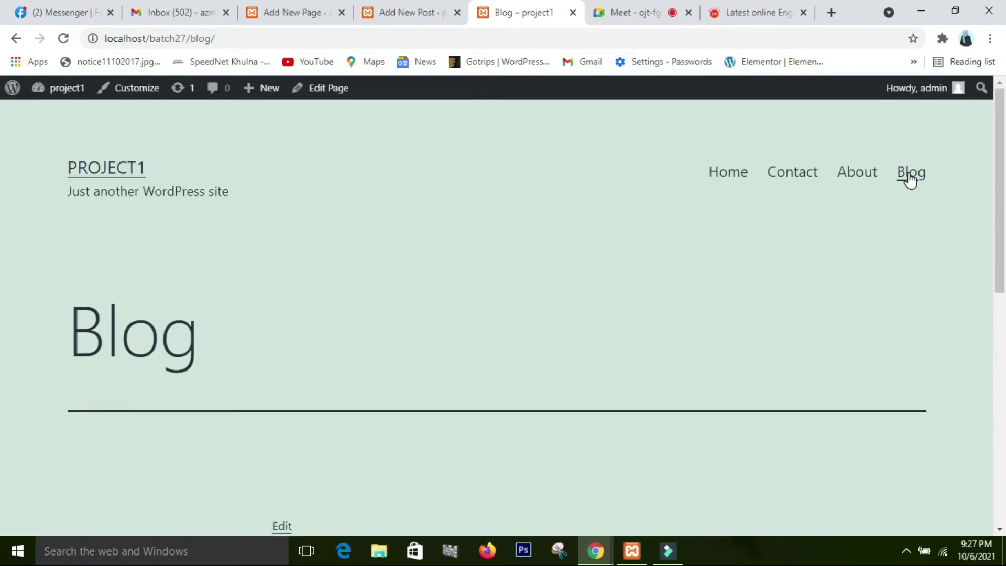
{"action": "scroll", "coordinate": [661, 316], "scroll_direction": "down", "scroll_amount": 9}
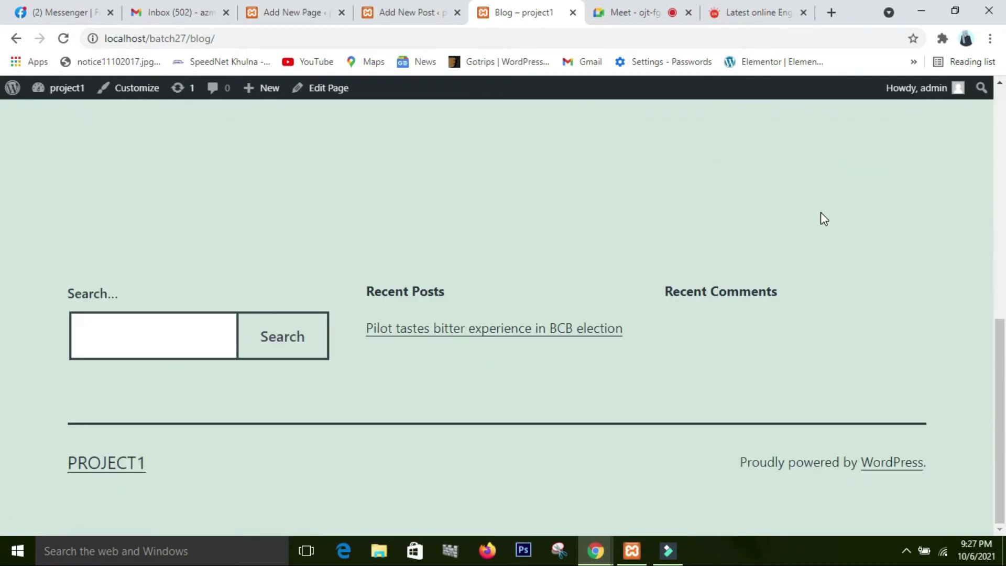
{"action": "scroll", "coordinate": [821, 212], "scroll_direction": "up", "scroll_amount": 9}
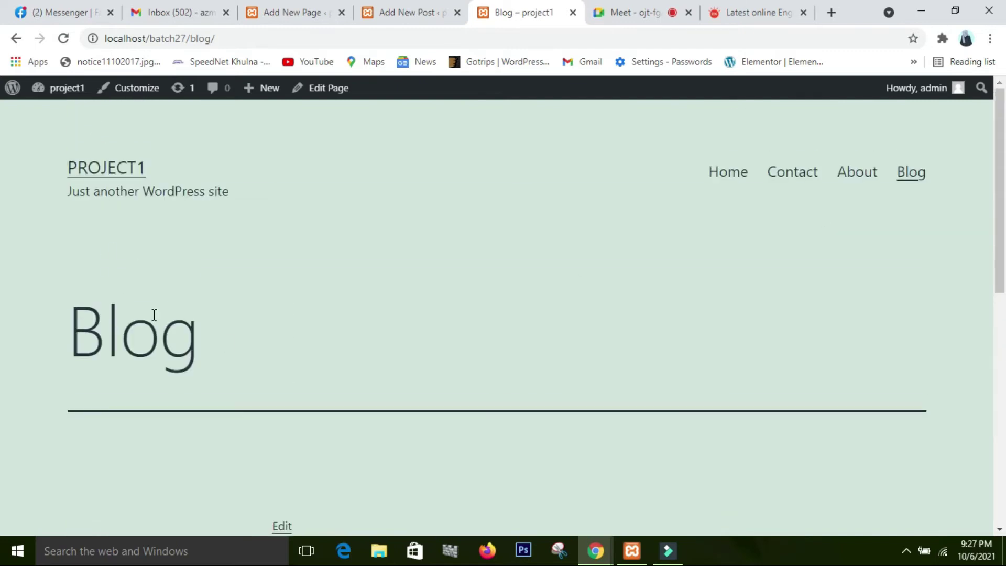
{"action": "scroll", "coordinate": [180, 300], "scroll_direction": "down", "scroll_amount": 5}
{"action": "scroll", "coordinate": [588, 233], "scroll_direction": "up", "scroll_amount": 5}
{"action": "left_click", "coordinate": [62, 39]}
Return from the Blog page editor to the admin's Posts list and open the project1 home page in a new tab.
{"action": "left_click", "coordinate": [288, 15]}
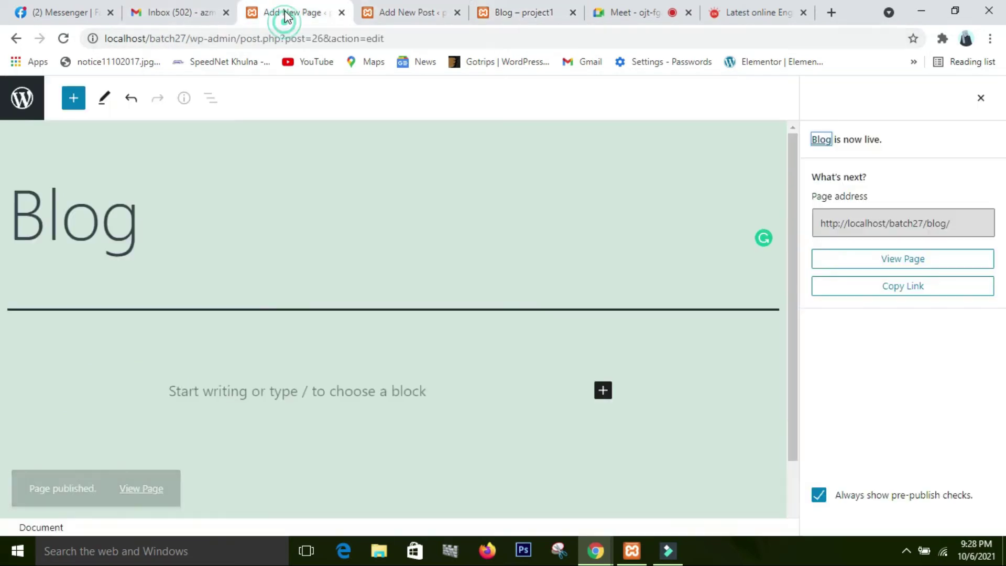
{"action": "left_click", "coordinate": [429, 14]}
{"action": "left_click", "coordinate": [303, 16]}
{"action": "left_click", "coordinate": [15, 38]}
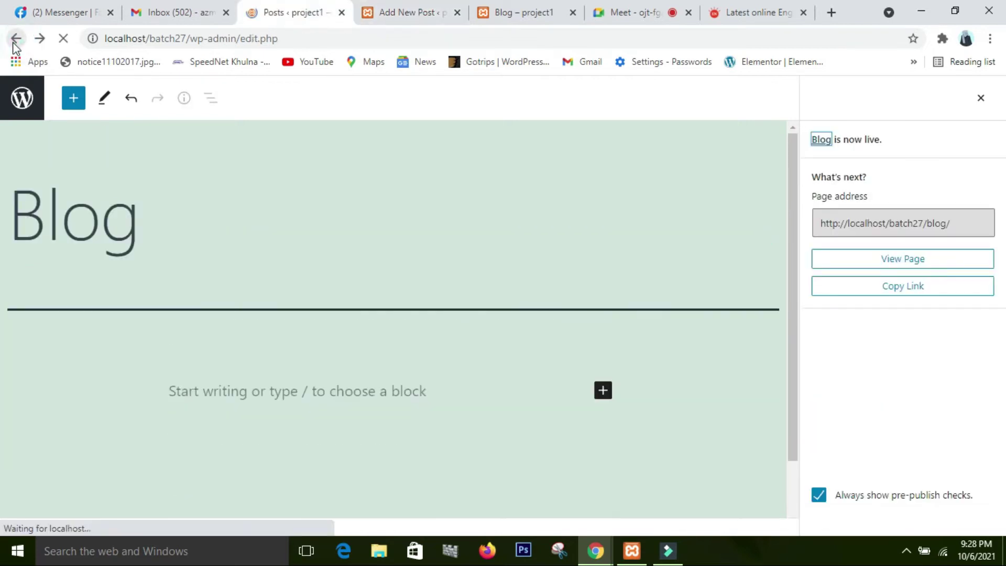
{"action": "mouse_move", "coordinate": [65, 90]}
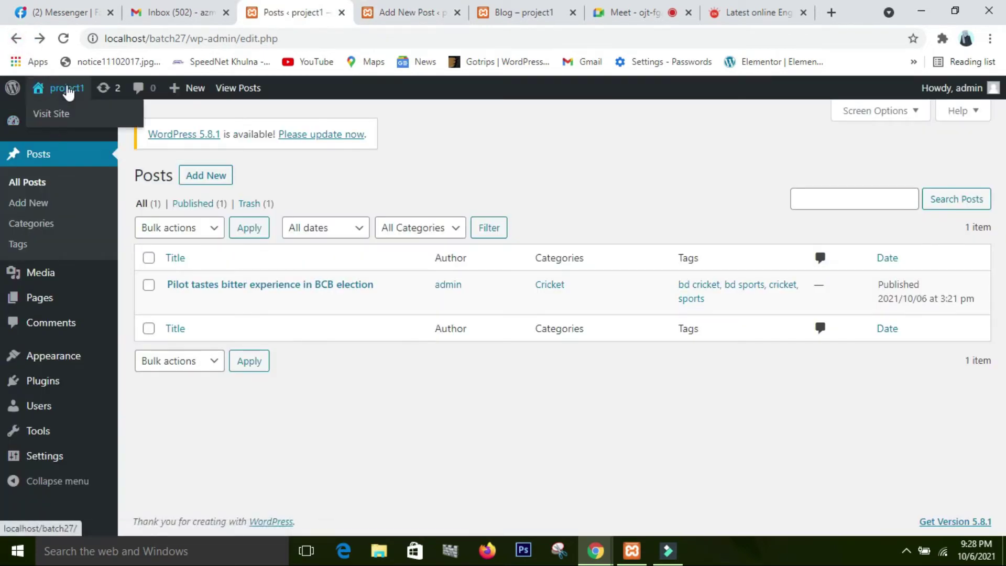
{"action": "right_click", "coordinate": [67, 120]}
{"action": "left_click", "coordinate": [128, 129]}
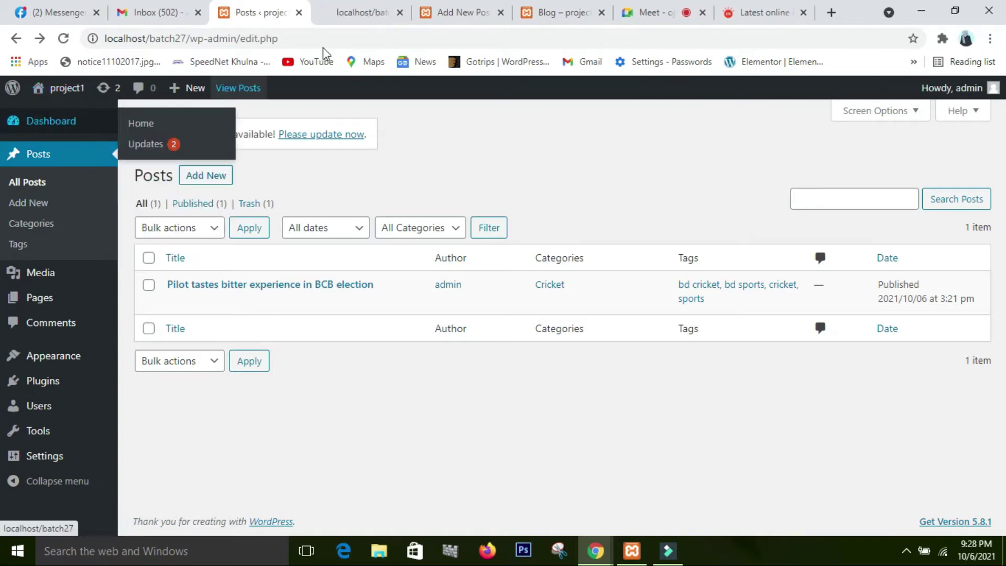
{"action": "left_click", "coordinate": [341, 13]}
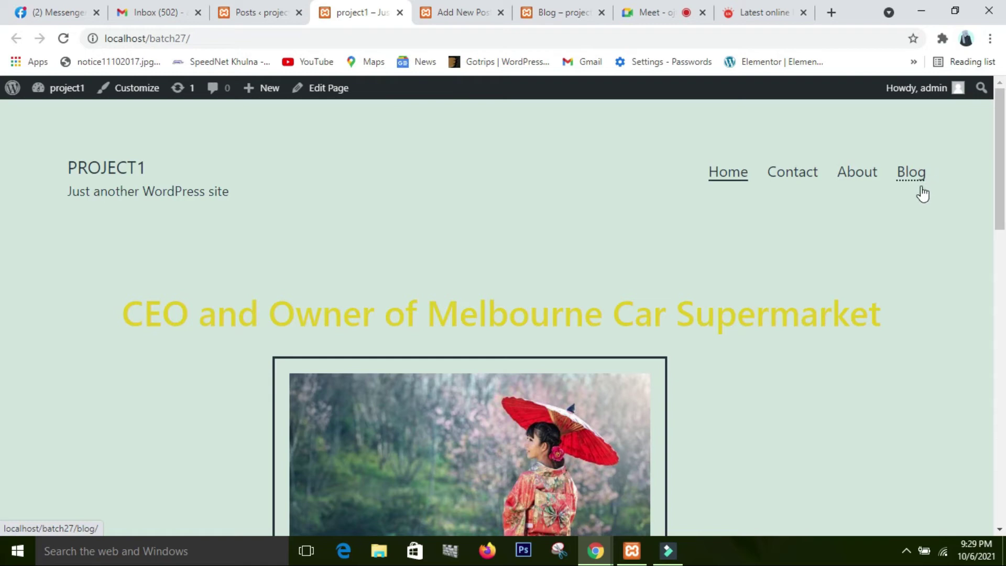
In the admin's Reading Settings, set the Posts page to Blog and save the changes.
{"action": "left_click", "coordinate": [269, 8]}
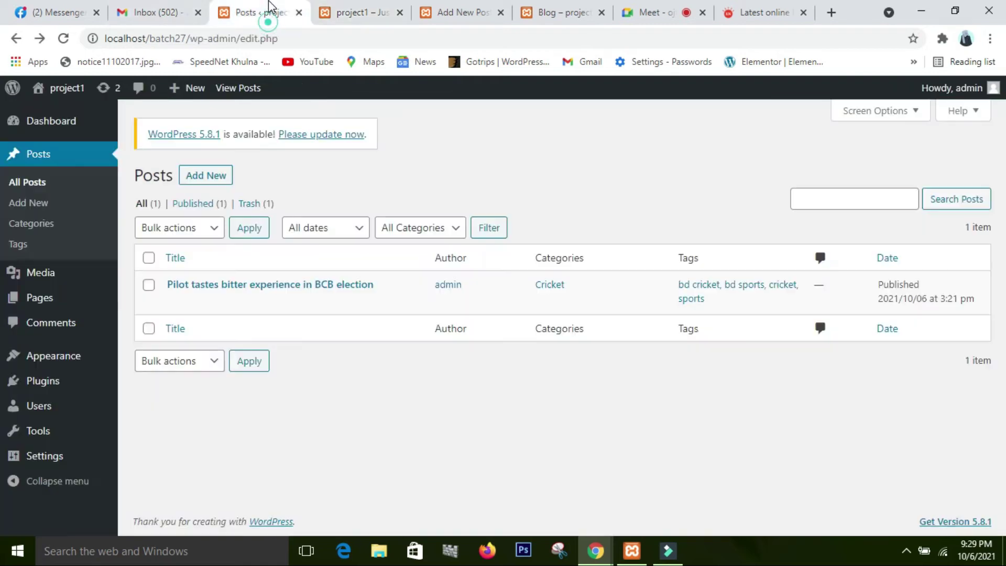
{"action": "mouse_move", "coordinate": [42, 457]}
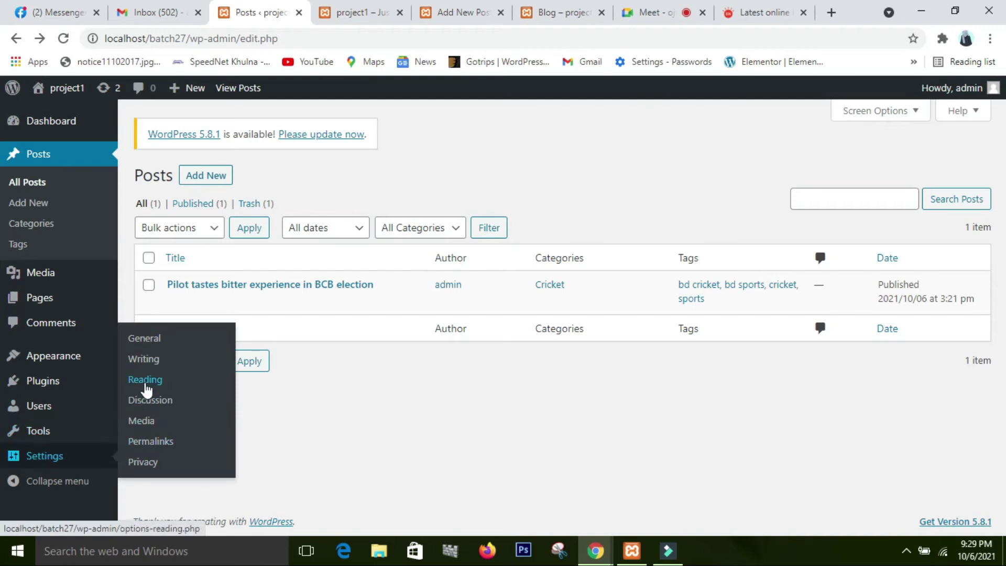
{"action": "left_click", "coordinate": [137, 383]}
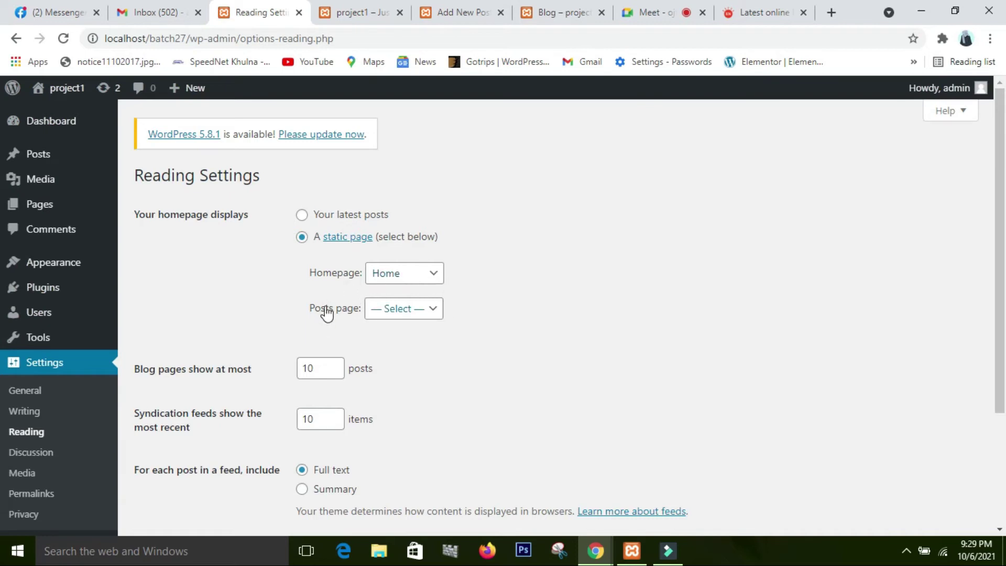
{"action": "left_click", "coordinate": [420, 314]}
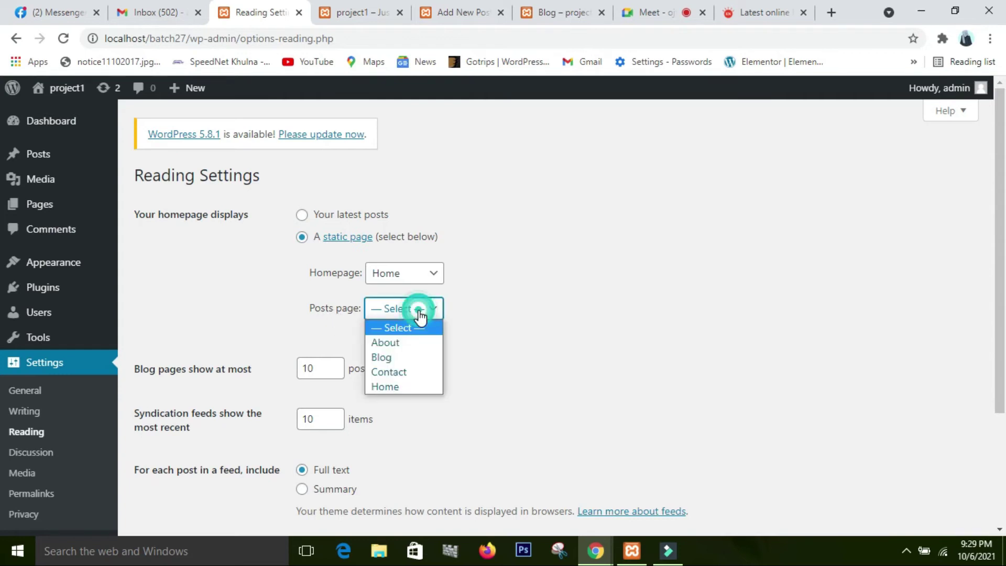
{"action": "left_click", "coordinate": [405, 357]}
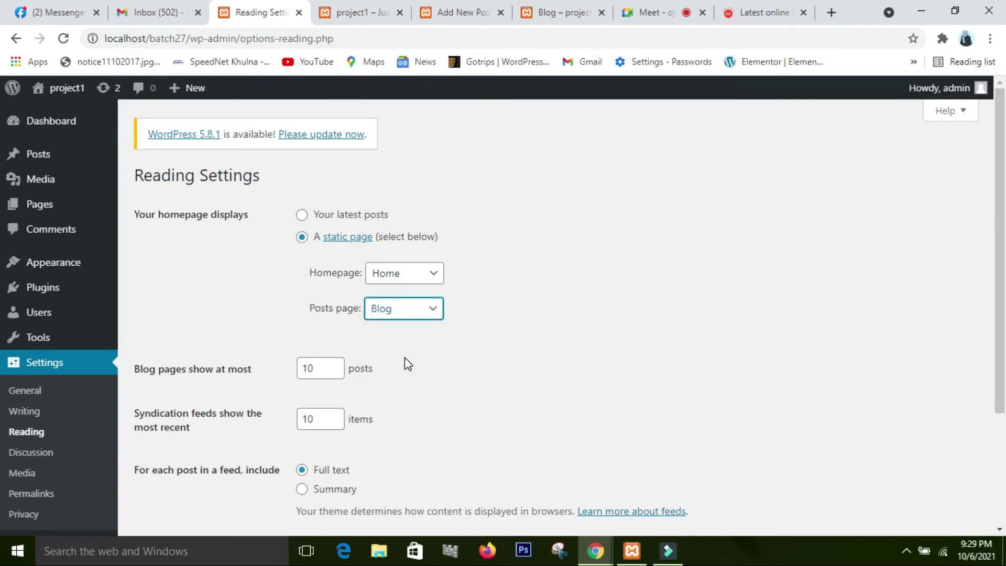
{"action": "left_click", "coordinate": [410, 314]}
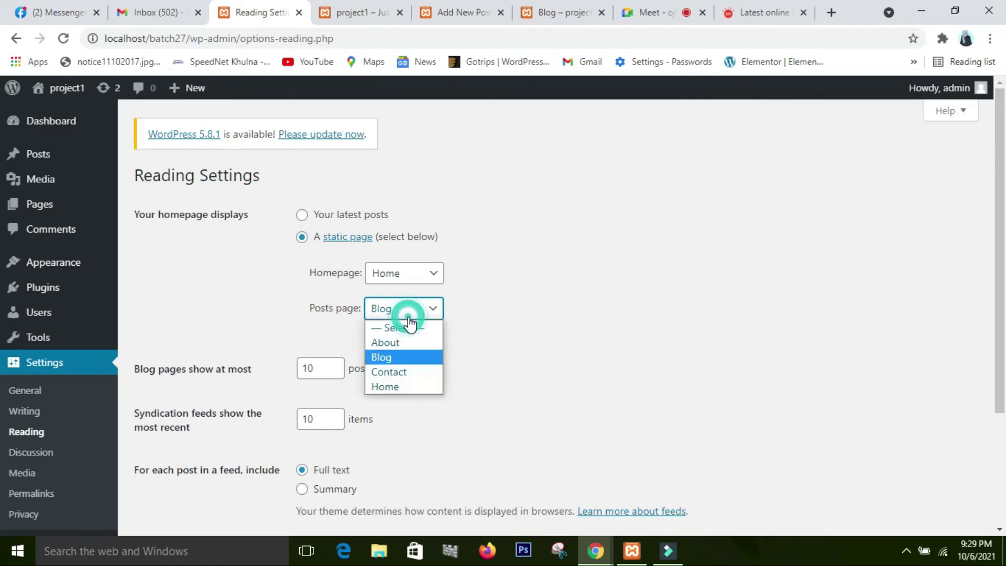
{"action": "left_click", "coordinate": [381, 358]}
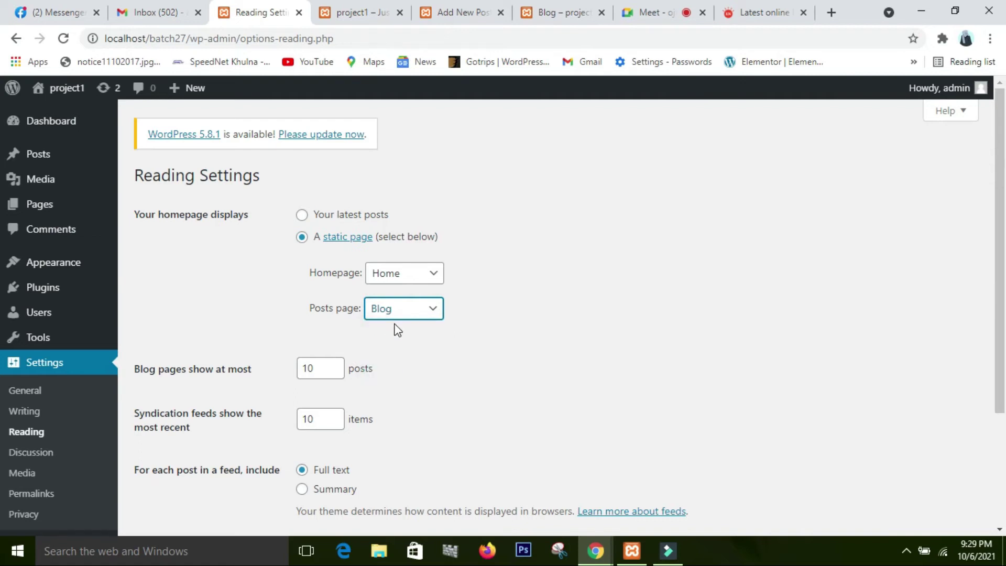
{"action": "scroll", "coordinate": [432, 316], "scroll_direction": "down", "scroll_amount": 1}
{"action": "scroll", "coordinate": [433, 316], "scroll_direction": "down", "scroll_amount": 3}
{"action": "left_click", "coordinate": [162, 462]}
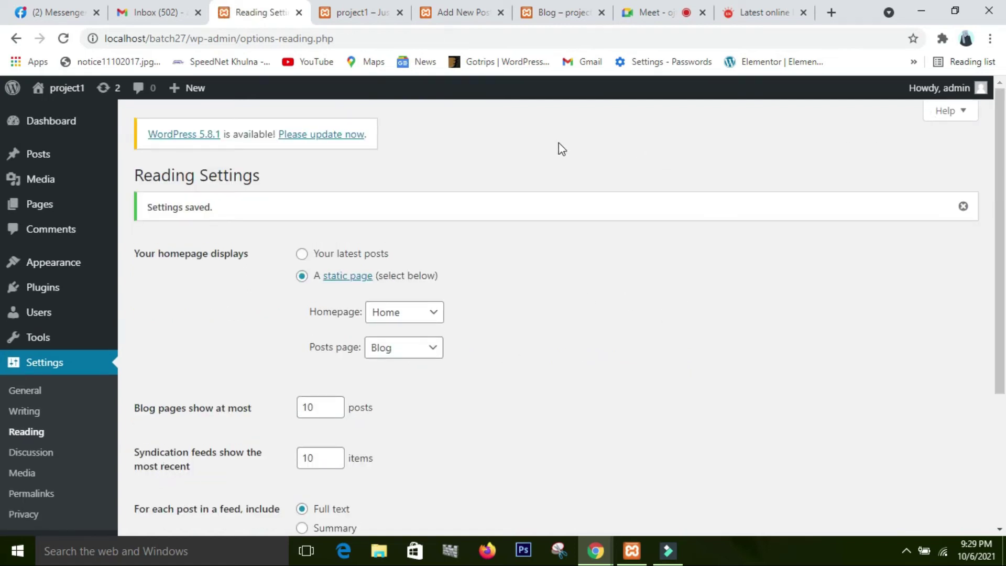
Reload the live home page, open its Blog page and check how posts are listed there.
{"action": "left_click", "coordinate": [447, 14]}
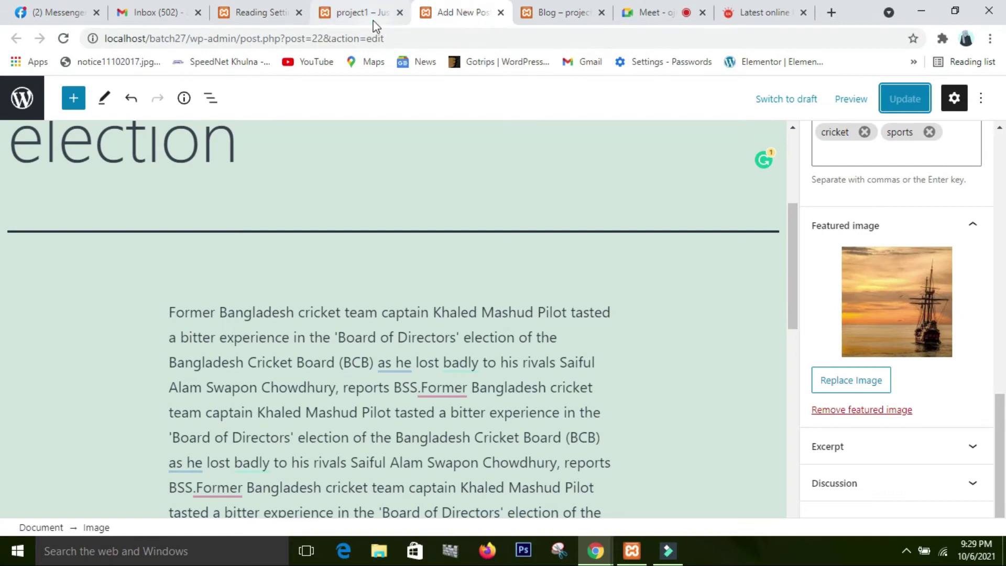
{"action": "left_click", "coordinate": [372, 17]}
{"action": "left_click", "coordinate": [63, 38]}
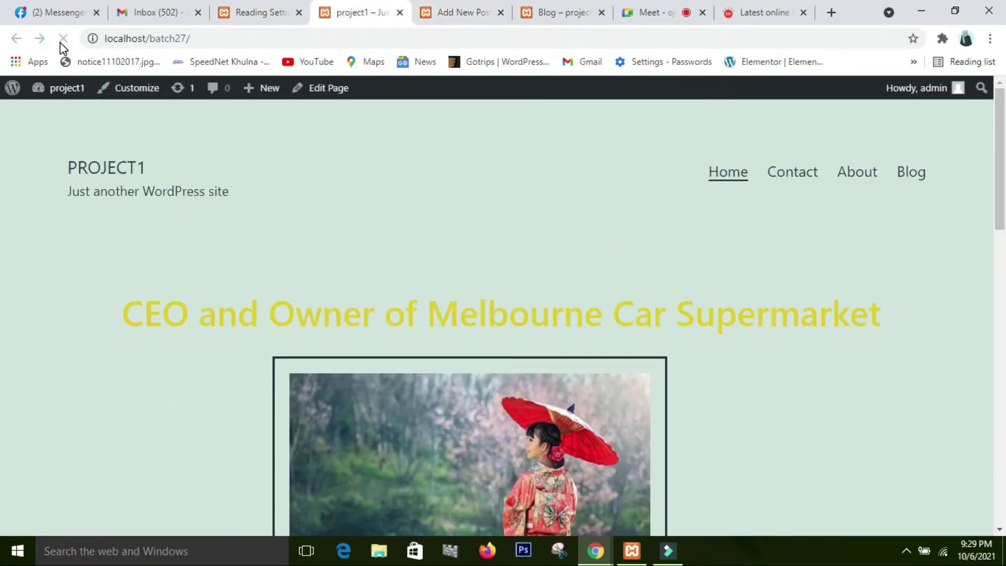
{"action": "left_click", "coordinate": [912, 173]}
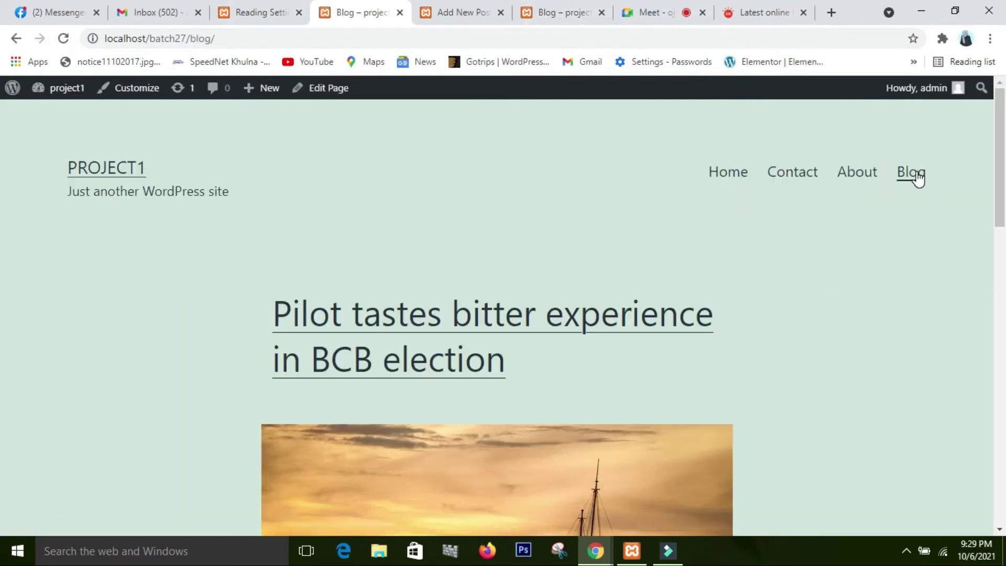
{"action": "scroll", "coordinate": [918, 178], "scroll_direction": "down", "scroll_amount": 15}
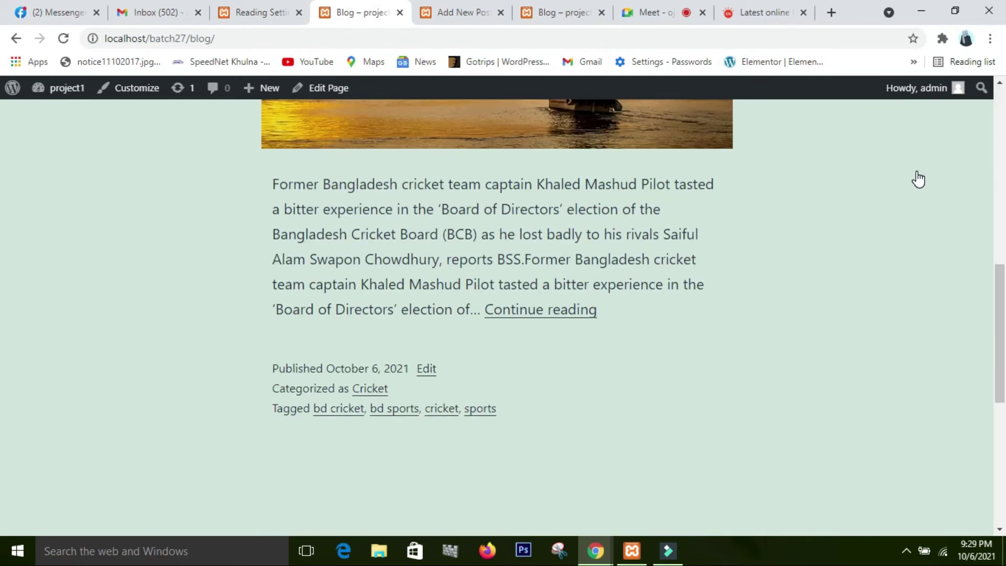
{"action": "scroll", "coordinate": [919, 178], "scroll_direction": "up", "scroll_amount": 3}
{"action": "scroll", "coordinate": [918, 178], "scroll_direction": "up", "scroll_amount": 10}
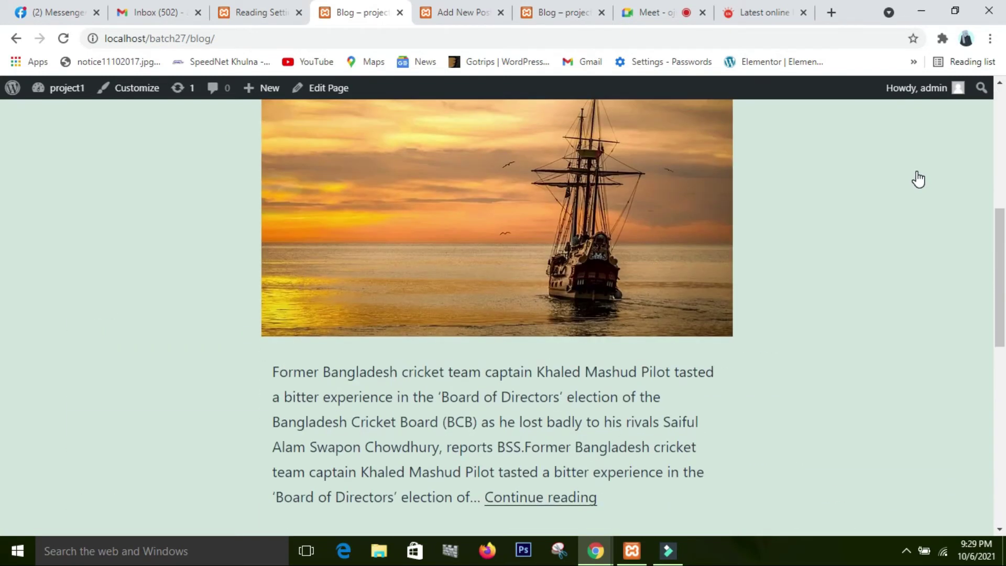
{"action": "scroll", "coordinate": [918, 178], "scroll_direction": "up", "scroll_amount": 3}
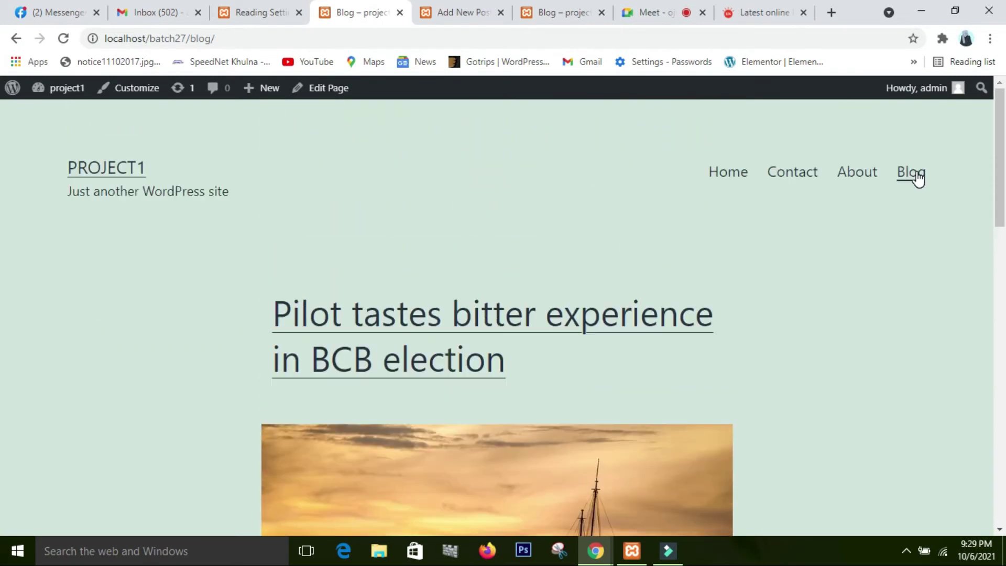
Open the Blog page again and examine the post's featured image, excerpt, category and tags.
{"action": "left_click", "coordinate": [918, 178]}
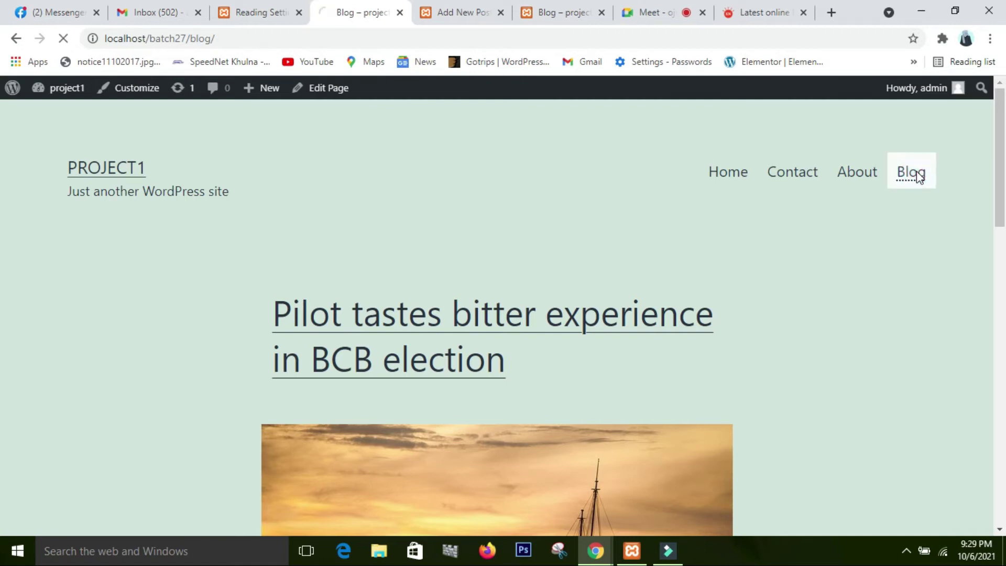
{"action": "scroll", "coordinate": [917, 228], "scroll_direction": "down", "scroll_amount": 15}
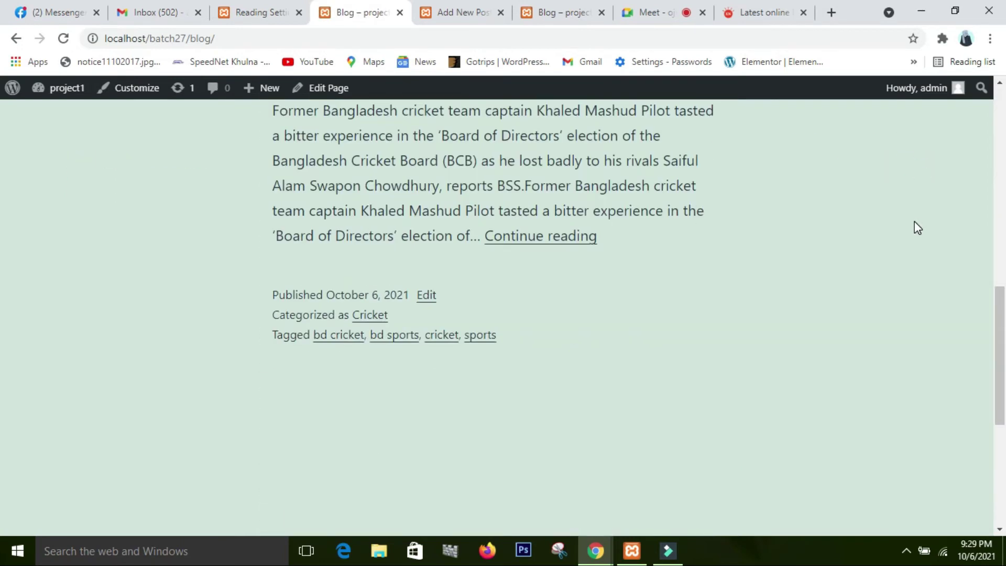
{"action": "scroll", "coordinate": [917, 228], "scroll_direction": "up", "scroll_amount": 3}
{"action": "scroll", "coordinate": [915, 224], "scroll_direction": "up", "scroll_amount": 4}
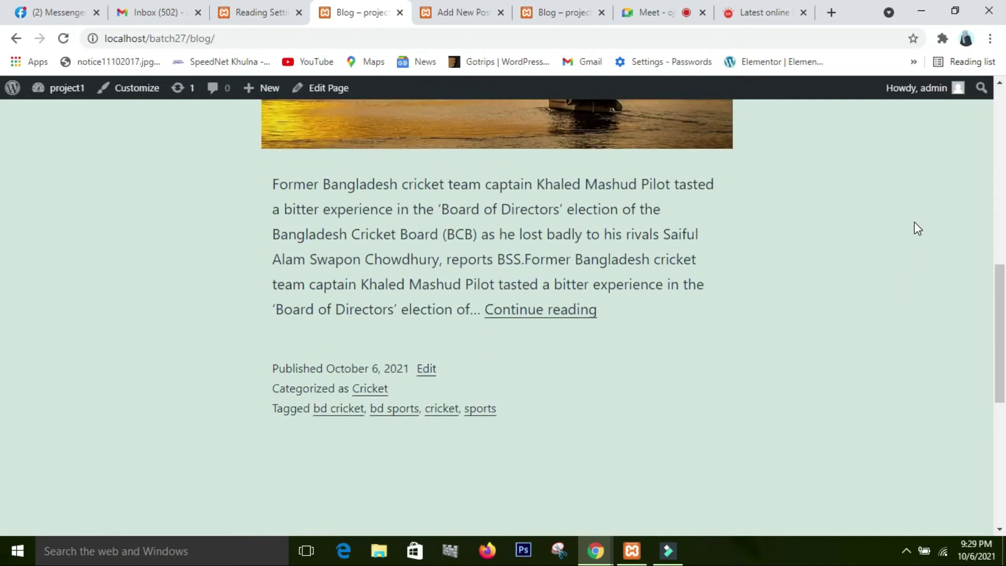
{"action": "scroll", "coordinate": [530, 315], "scroll_direction": "up", "scroll_amount": 7}
{"action": "scroll", "coordinate": [531, 313], "scroll_direction": "down", "scroll_amount": 3}
{"action": "scroll", "coordinate": [530, 313], "scroll_direction": "down", "scroll_amount": 3}
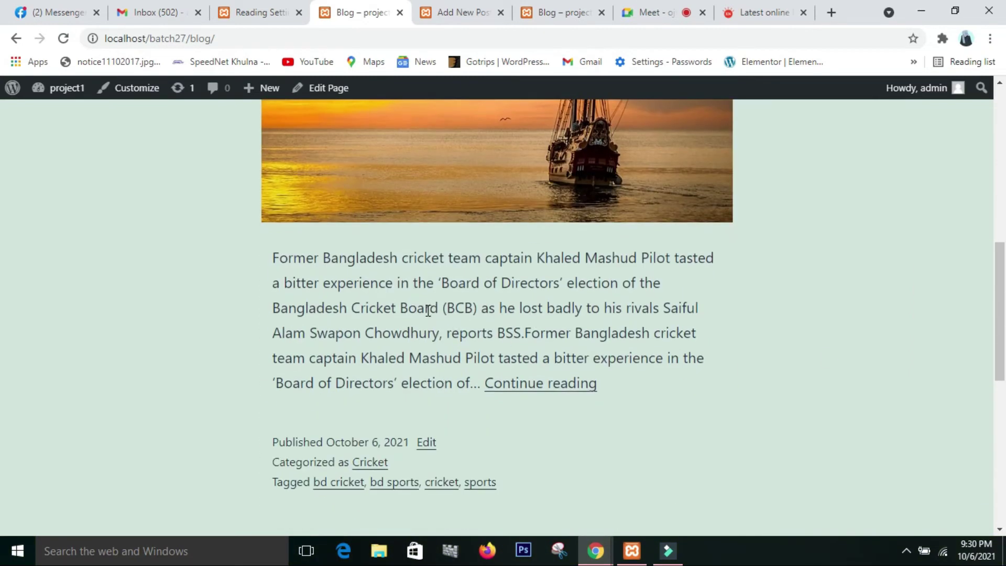
Continue reading the BCB election post from its excerpt and look through the full post page.
{"action": "left_click", "coordinate": [505, 383]}
{"action": "scroll", "coordinate": [524, 366], "scroll_direction": "down", "scroll_amount": 5}
{"action": "scroll", "coordinate": [524, 365], "scroll_direction": "down", "scroll_amount": 15}
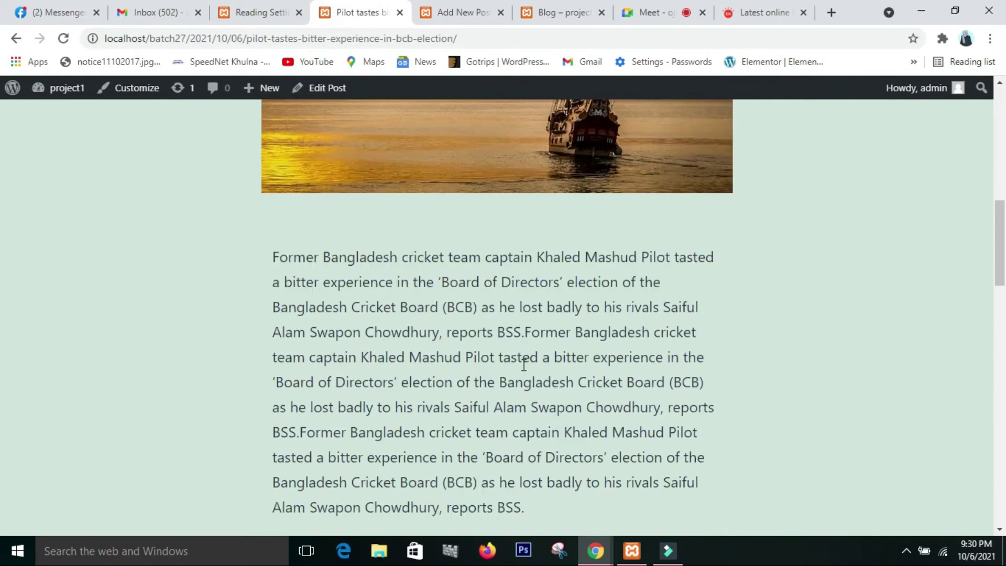
{"action": "scroll", "coordinate": [523, 365], "scroll_direction": "down", "scroll_amount": 5}
{"action": "scroll", "coordinate": [523, 365], "scroll_direction": "up", "scroll_amount": 20}
{"action": "scroll", "coordinate": [523, 365], "scroll_direction": "up", "scroll_amount": 7}
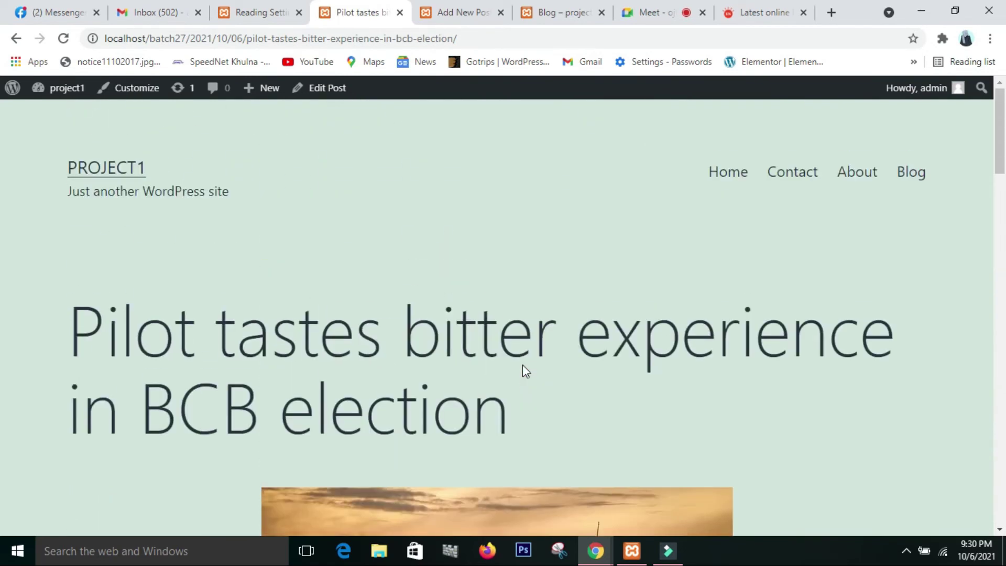
Return to Reading Settings, change the Posts page to Contact and save the changes.
{"action": "left_click", "coordinate": [250, 16]}
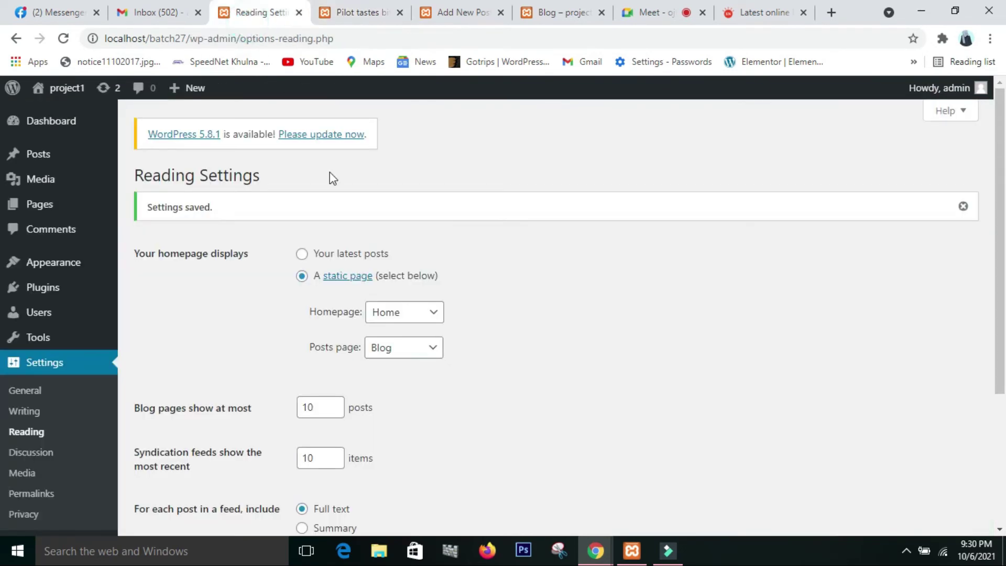
{"action": "left_click", "coordinate": [433, 352]}
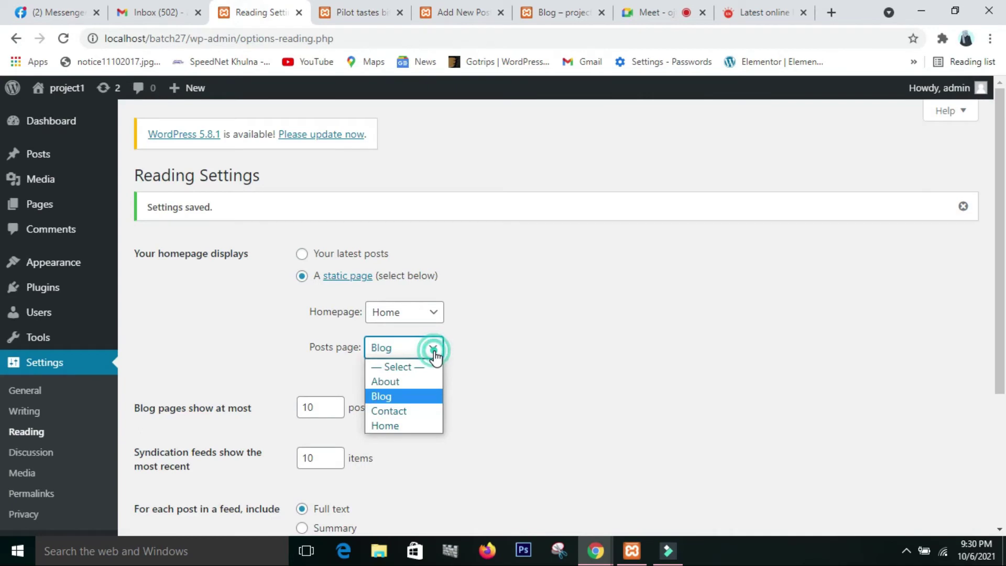
{"action": "left_click", "coordinate": [421, 417]}
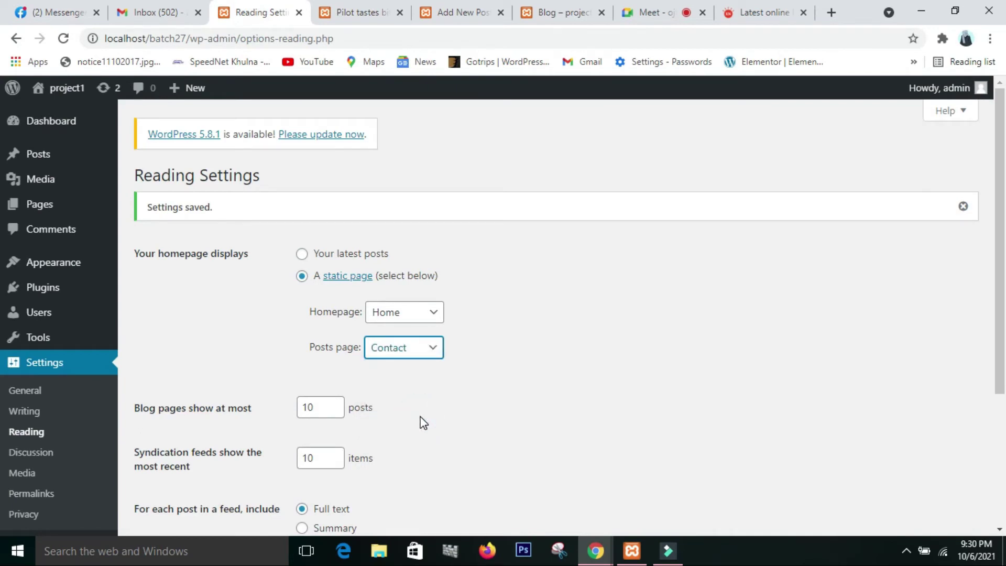
{"action": "left_click", "coordinate": [367, 15]}
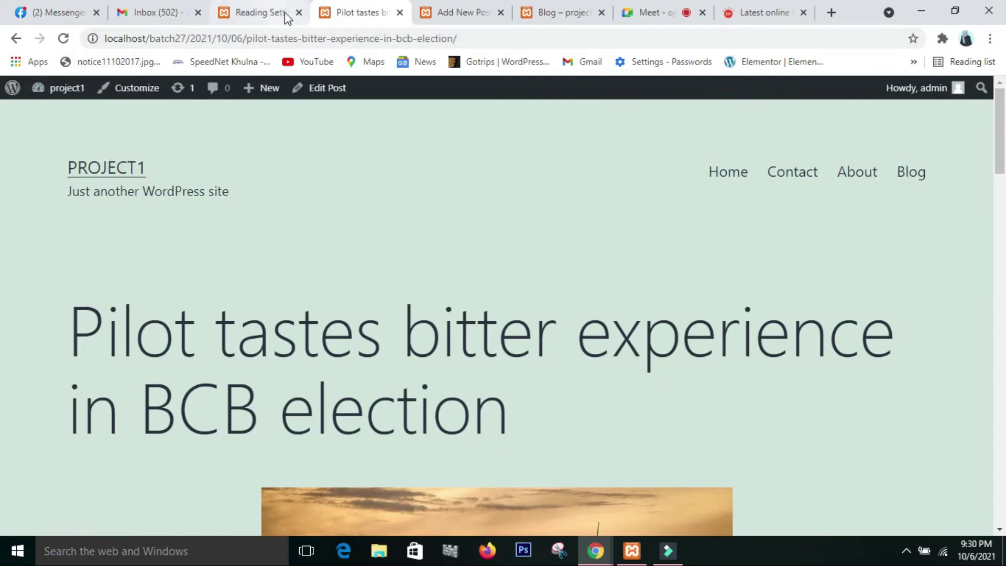
{"action": "left_click", "coordinate": [252, 16]}
{"action": "scroll", "coordinate": [341, 449], "scroll_direction": "down", "scroll_amount": 4}
{"action": "left_click", "coordinate": [159, 465]}
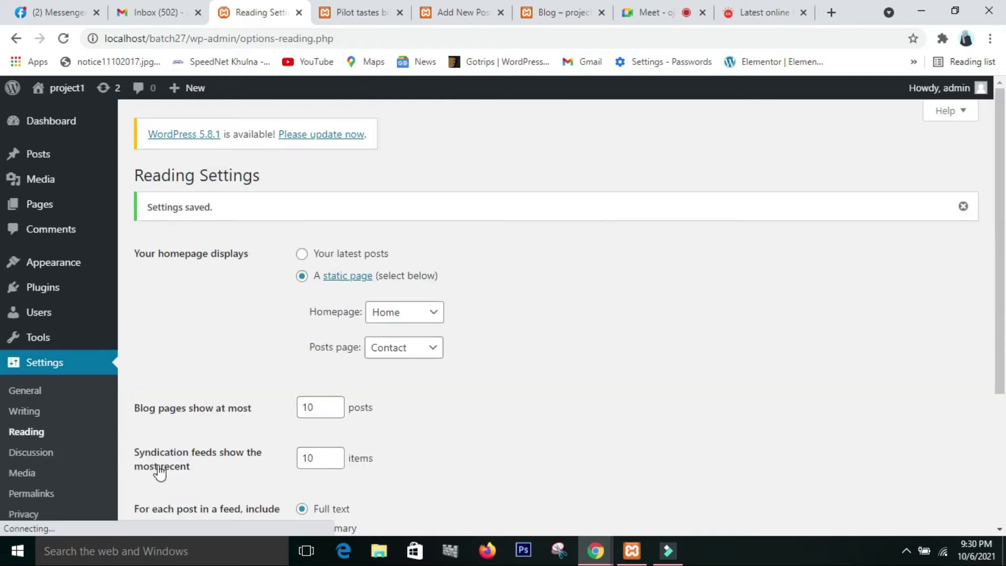
Return to the live site, open its Blog page and check whether any posts are listed there.
{"action": "left_click", "coordinate": [347, 14]}
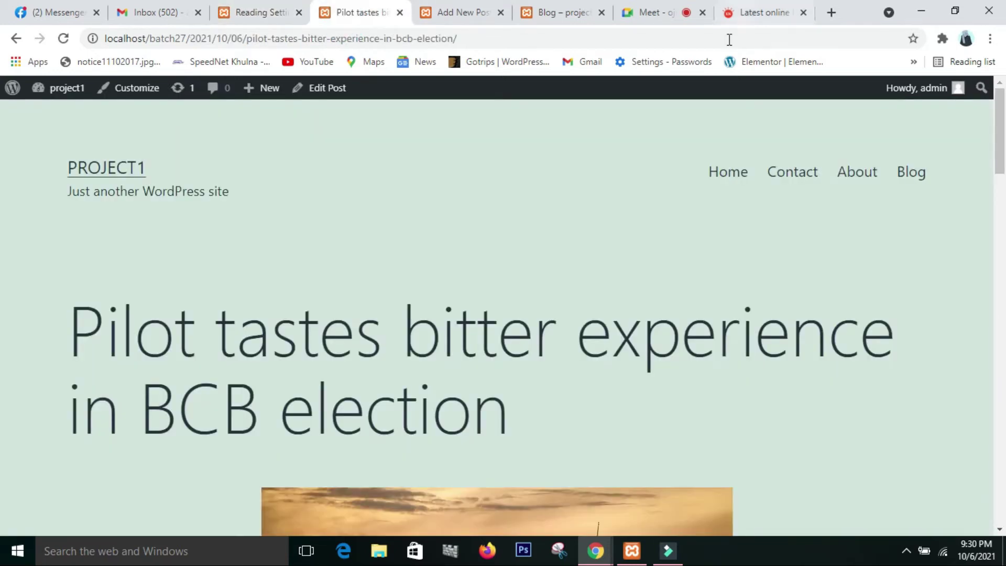
{"action": "left_click", "coordinate": [58, 40]}
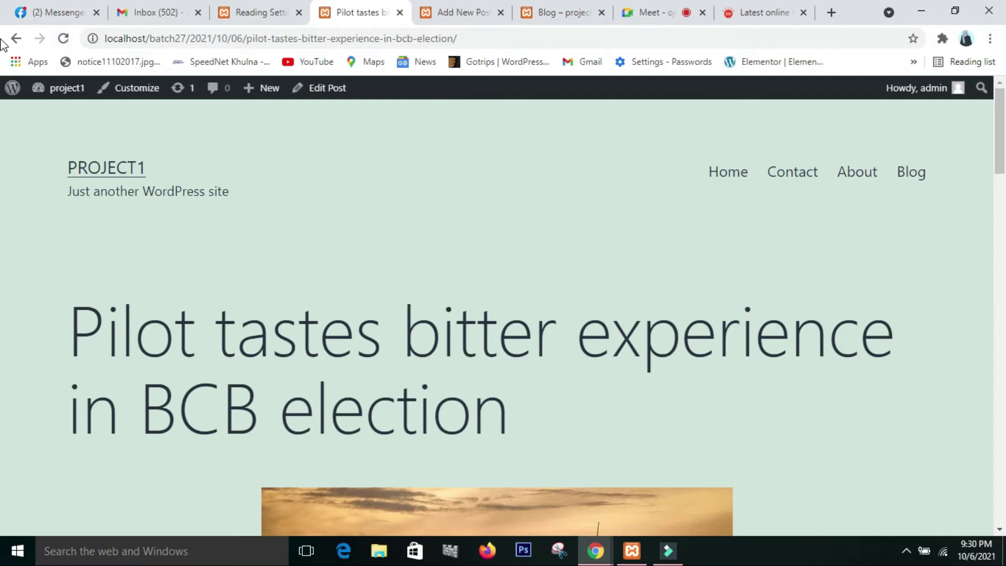
{"action": "left_click", "coordinate": [914, 185]}
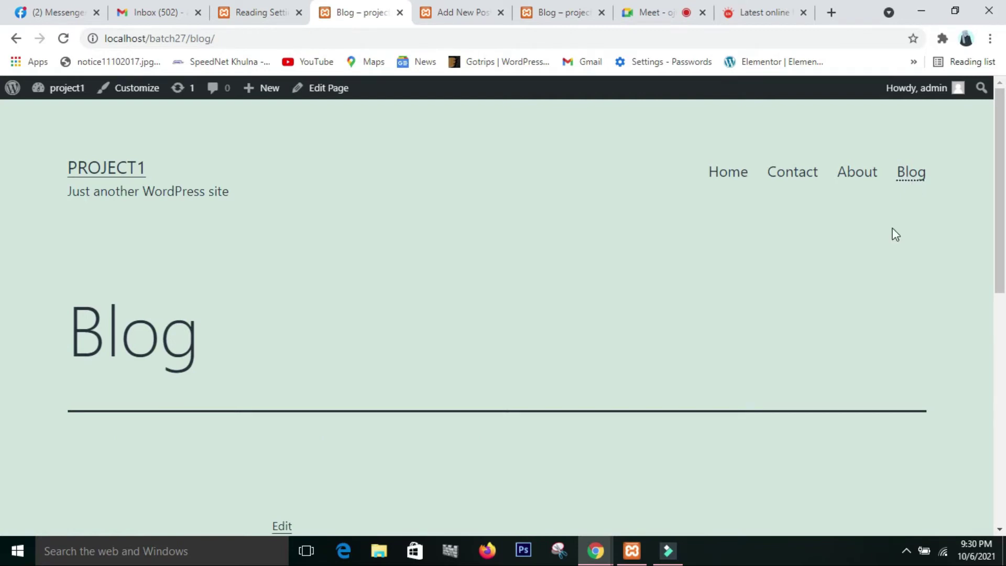
{"action": "scroll", "coordinate": [782, 330], "scroll_direction": "down", "scroll_amount": 7}
{"action": "scroll", "coordinate": [617, 292], "scroll_direction": "up", "scroll_amount": 6}
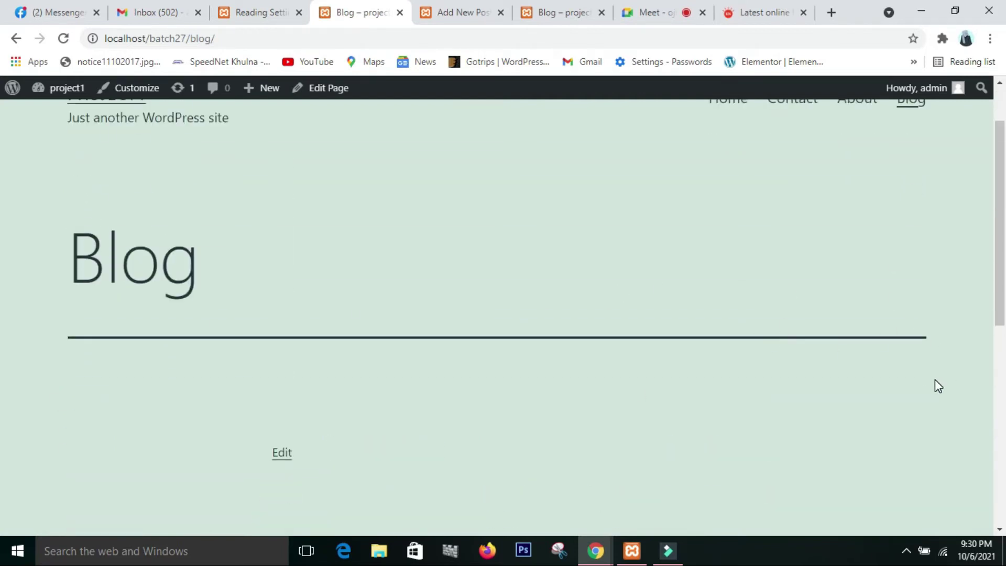
{"action": "scroll", "coordinate": [937, 383], "scroll_direction": "up", "scroll_amount": 2}
Open the site's About and Contact pages in turn and compare whether each lists the blog post.
{"action": "left_click", "coordinate": [866, 178]}
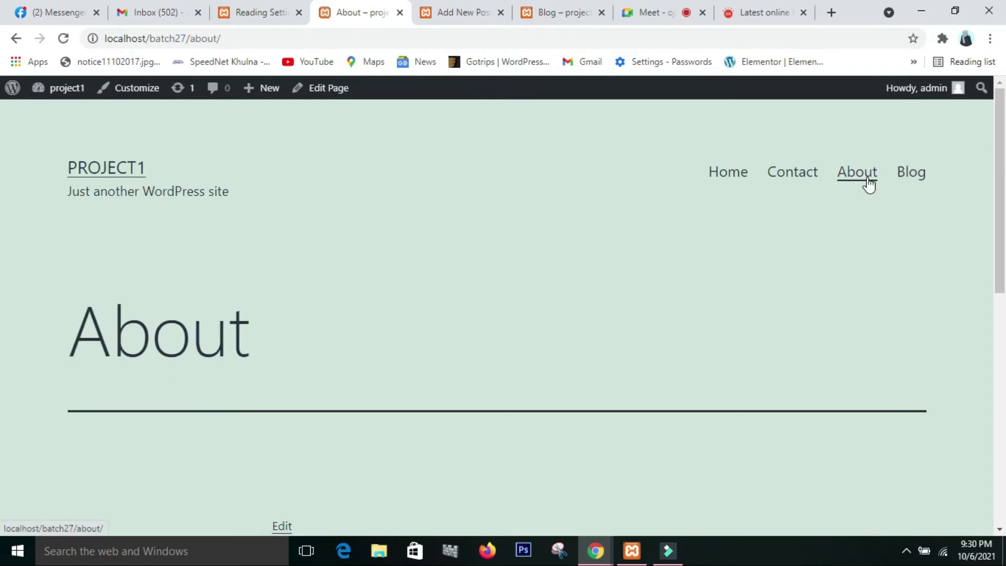
{"action": "scroll", "coordinate": [942, 391], "scroll_direction": "down", "scroll_amount": 7}
{"action": "scroll", "coordinate": [941, 391], "scroll_direction": "up", "scroll_amount": 4}
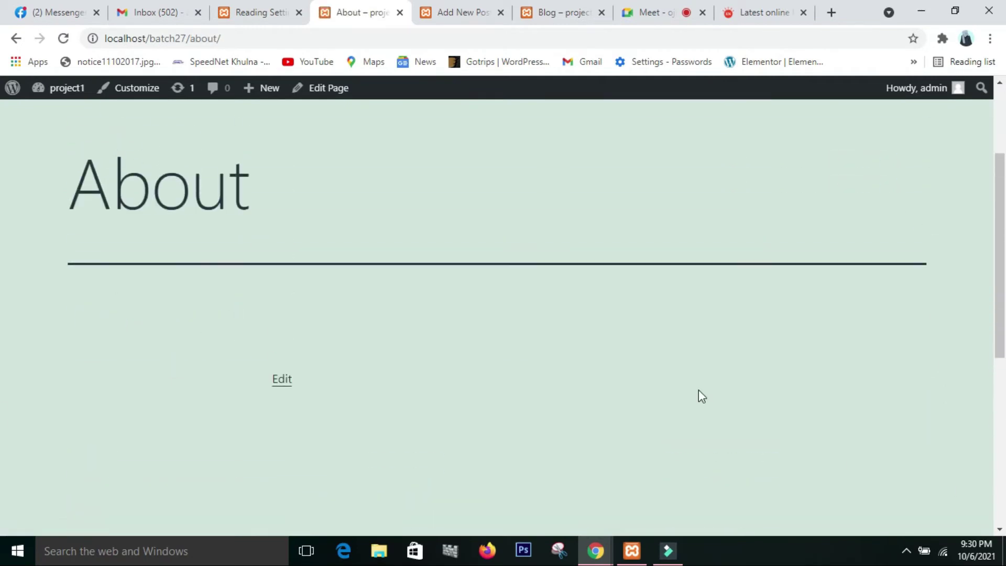
{"action": "scroll", "coordinate": [702, 383], "scroll_direction": "up", "scroll_amount": 3}
{"action": "left_click", "coordinate": [814, 184]}
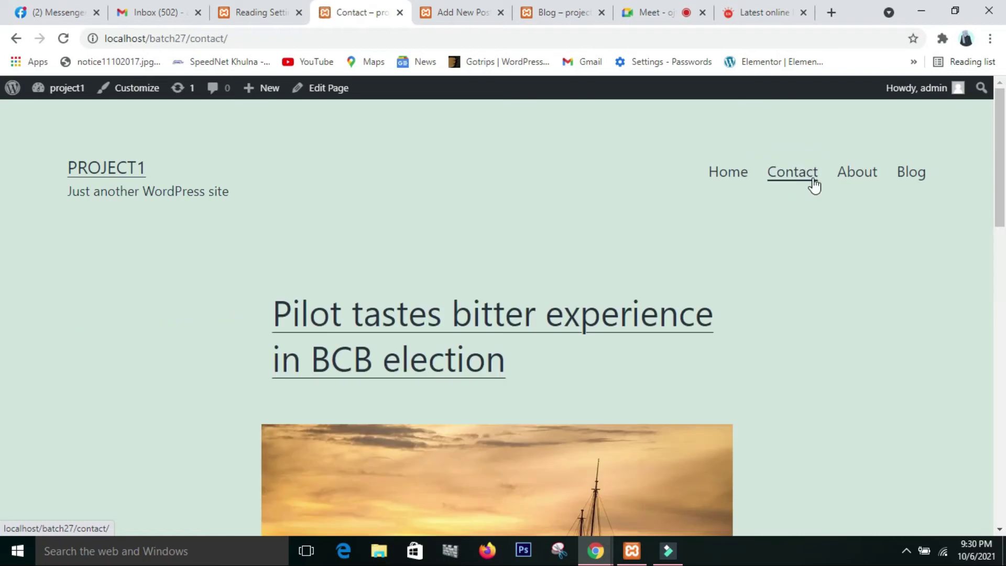
{"action": "scroll", "coordinate": [814, 185], "scroll_direction": "down", "scroll_amount": 10}
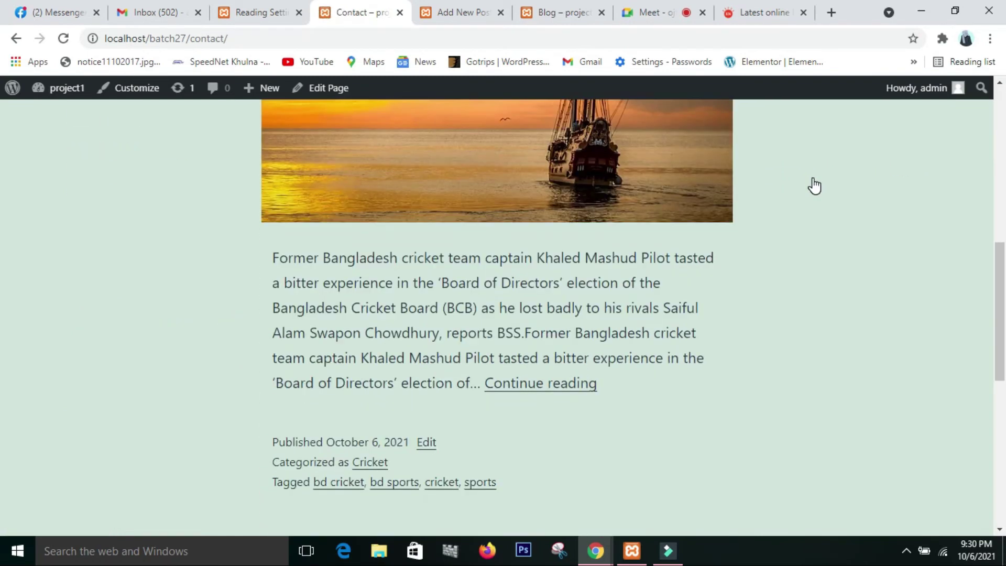
{"action": "scroll", "coordinate": [815, 184], "scroll_direction": "up", "scroll_amount": 6}
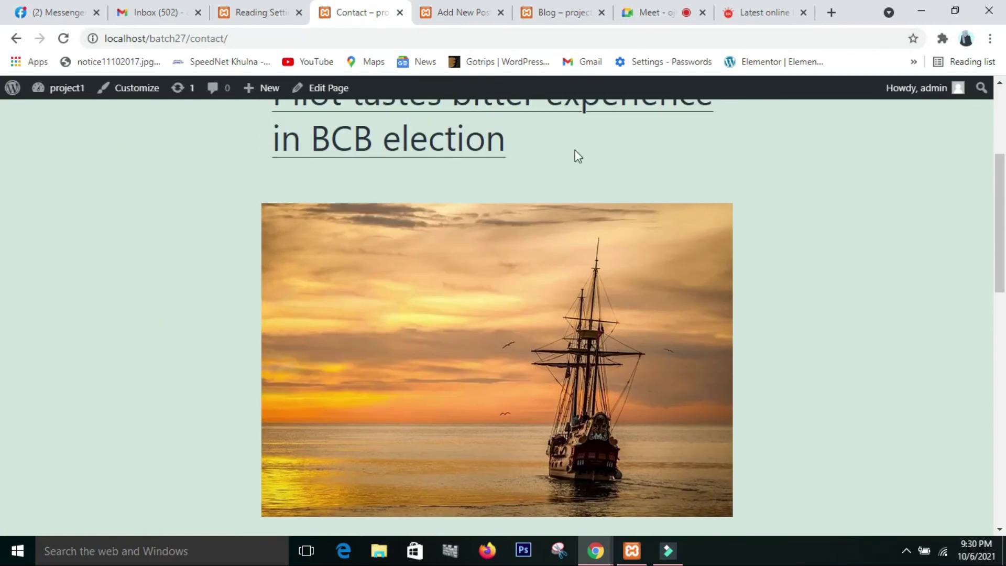
Return to Reading Settings, change the Posts page to Blog and save the changes.
{"action": "left_click", "coordinate": [226, 19]}
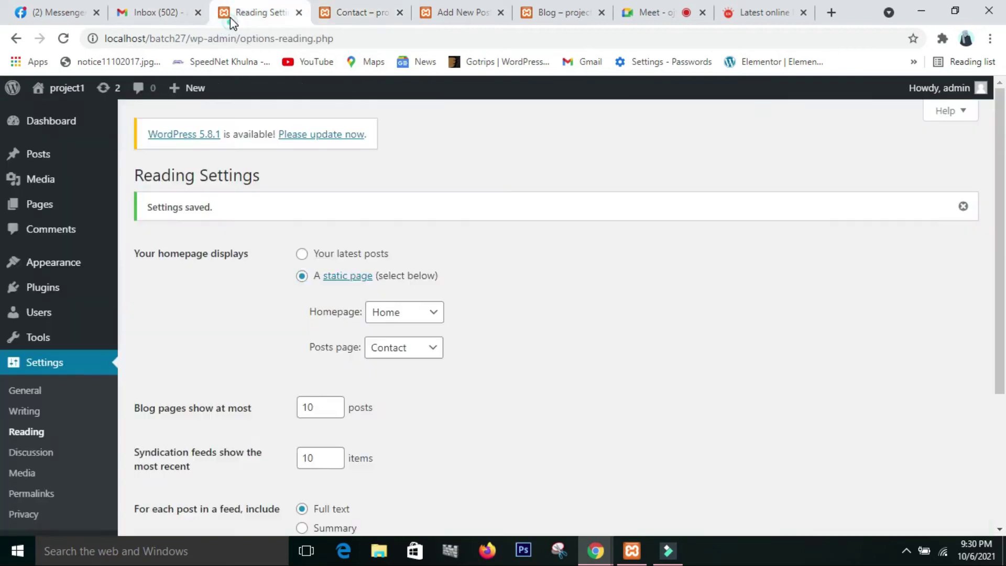
{"action": "left_click", "coordinate": [421, 361]}
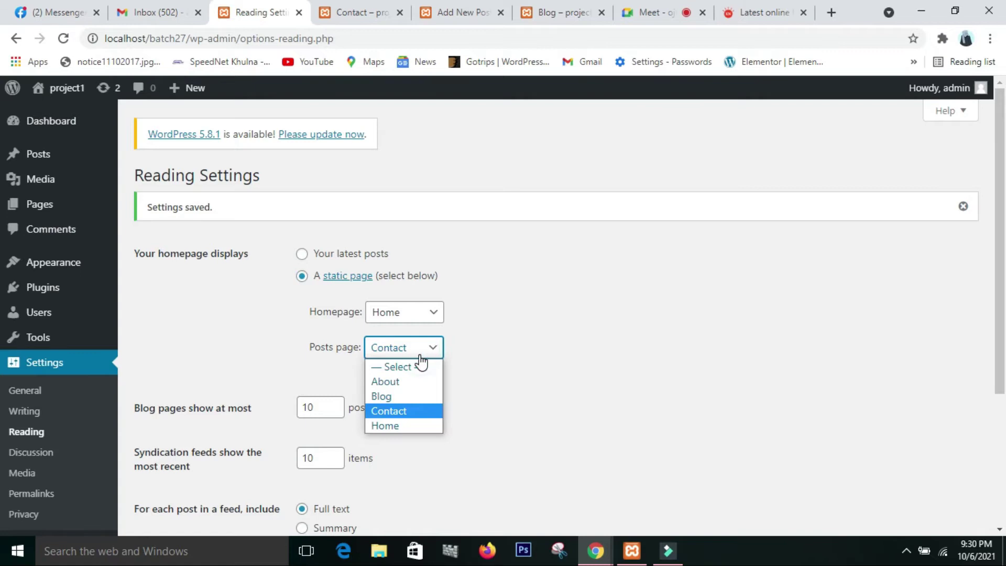
{"action": "left_click", "coordinate": [418, 402]}
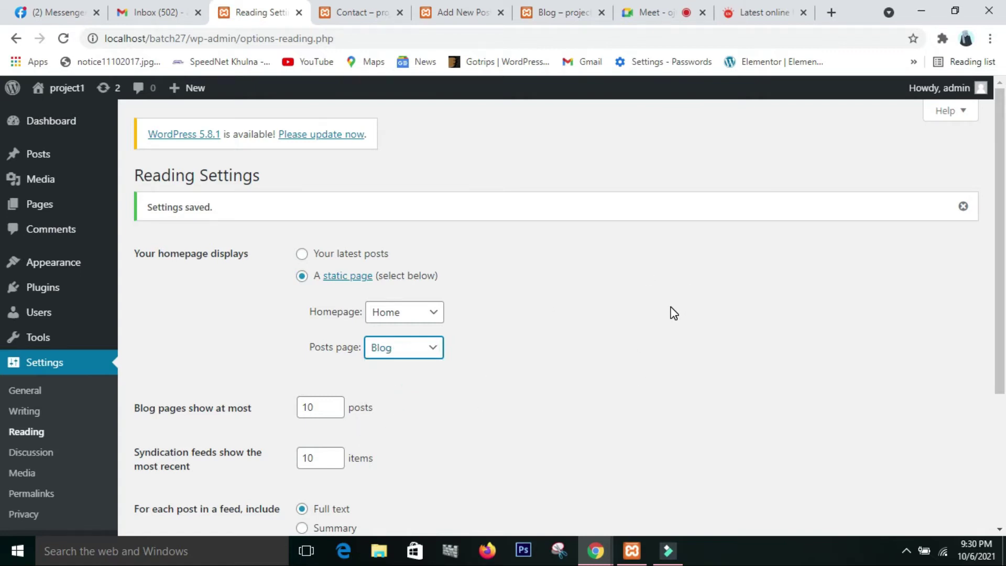
{"action": "scroll", "coordinate": [673, 313], "scroll_direction": "down", "scroll_amount": 3}
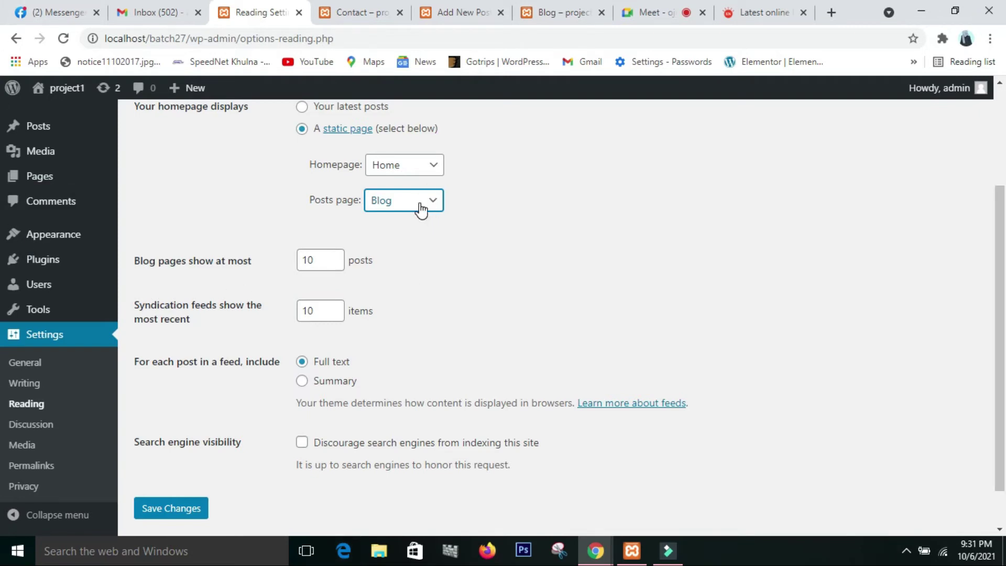
{"action": "left_click", "coordinate": [161, 513]}
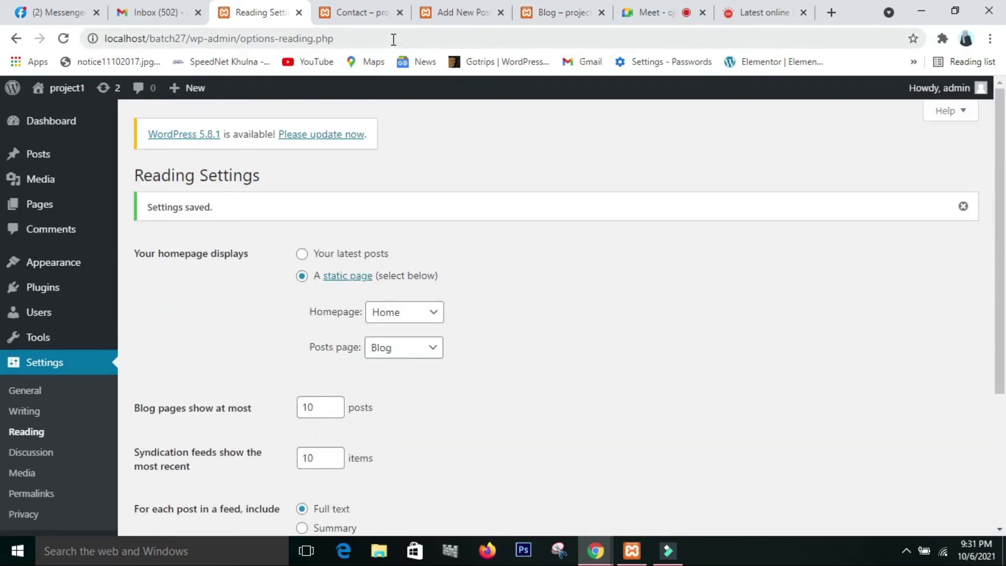
Reload the live Contact page and check whether it still lists the blog post.
{"action": "left_click", "coordinate": [338, 14]}
{"action": "scroll", "coordinate": [356, 254], "scroll_direction": "up", "scroll_amount": 2}
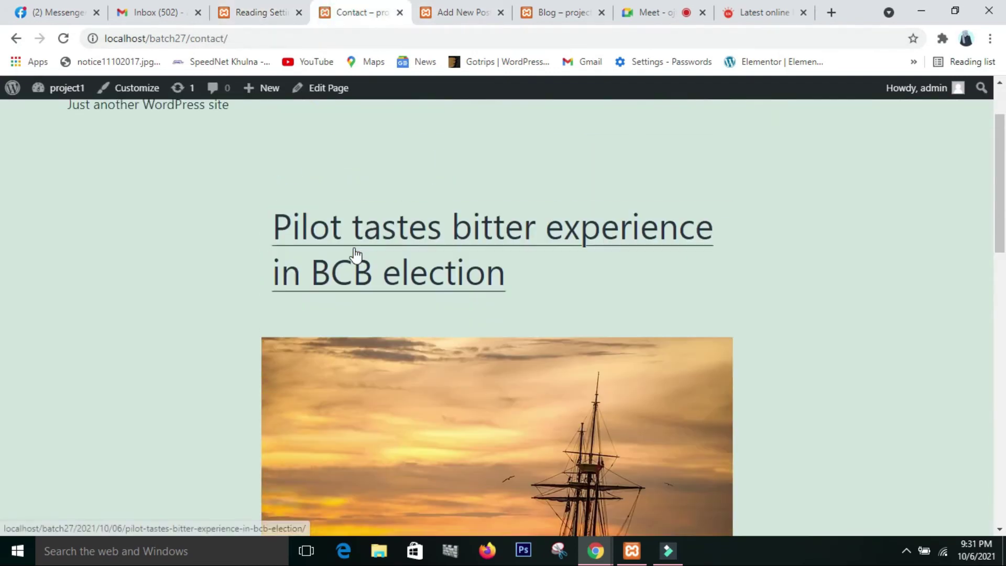
{"action": "scroll", "coordinate": [355, 254], "scroll_direction": "up", "scroll_amount": 2}
{"action": "left_click", "coordinate": [70, 45]}
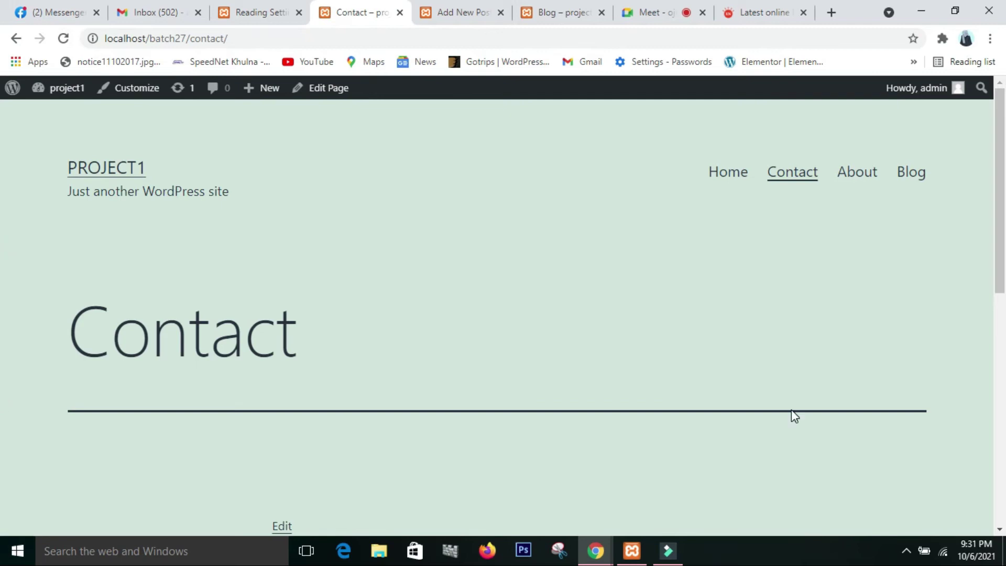
{"action": "scroll", "coordinate": [791, 410], "scroll_direction": "down", "scroll_amount": 5}
{"action": "scroll", "coordinate": [791, 410], "scroll_direction": "up", "scroll_amount": 4}
{"action": "scroll", "coordinate": [726, 286], "scroll_direction": "up", "scroll_amount": 2}
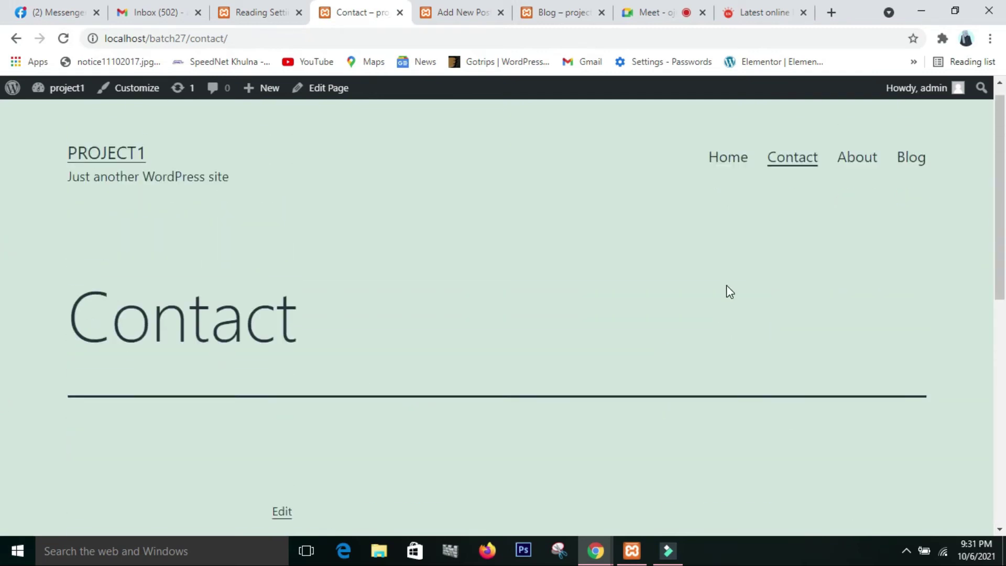
Open the live Blog page and look through the BCB election post's listing, from title and image to category and tags.
{"action": "left_click", "coordinate": [928, 186]}
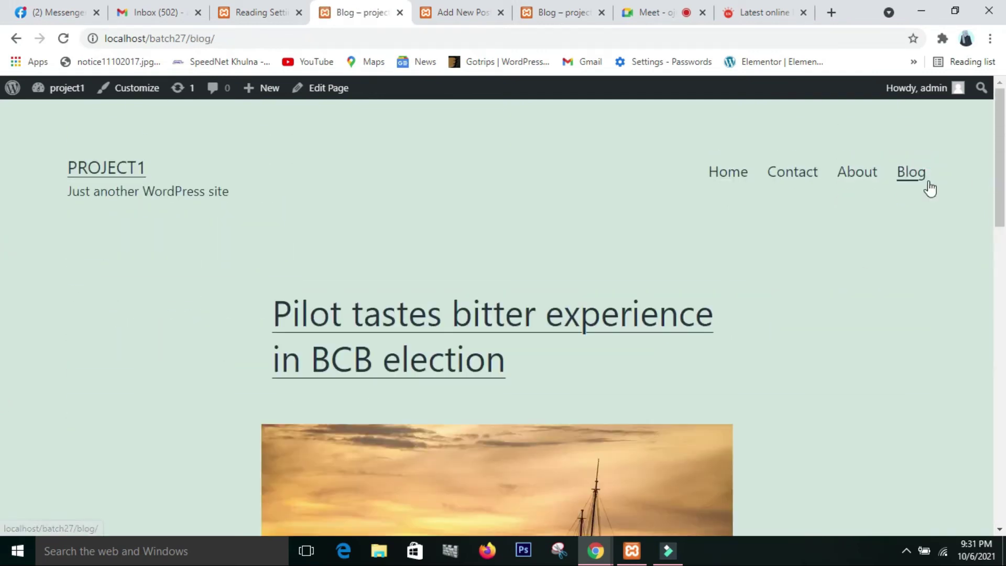
{"action": "scroll", "coordinate": [894, 348], "scroll_direction": "down", "scroll_amount": 10}
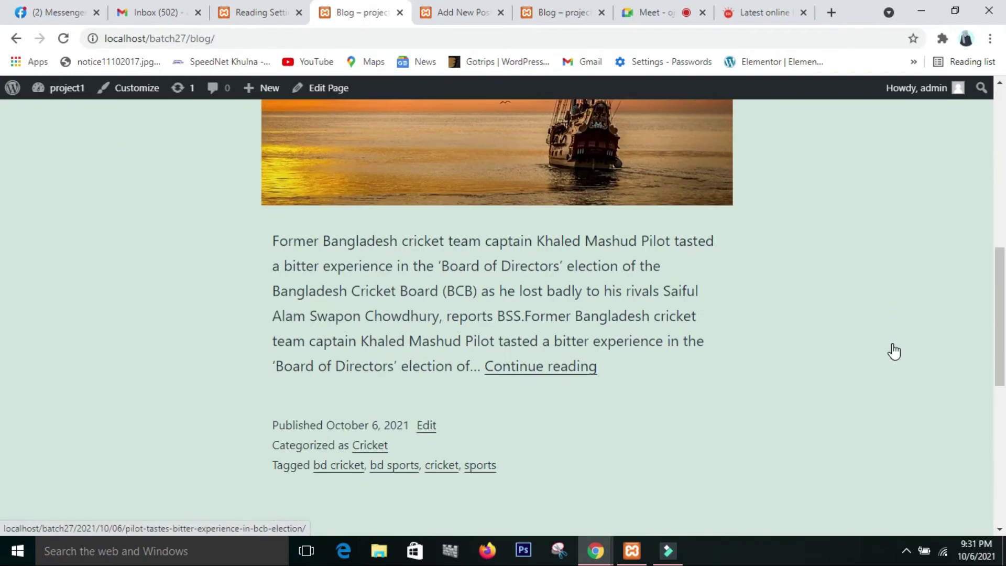
{"action": "scroll", "coordinate": [895, 351], "scroll_direction": "down", "scroll_amount": 7}
{"action": "scroll", "coordinate": [894, 352], "scroll_direction": "up", "scroll_amount": 12}
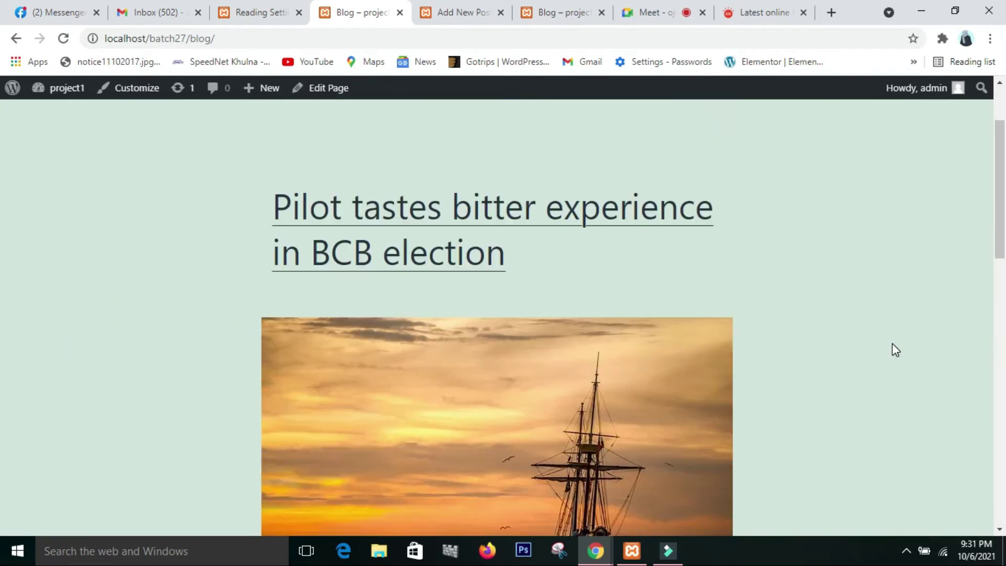
{"action": "scroll", "coordinate": [895, 350], "scroll_direction": "up", "scroll_amount": 2}
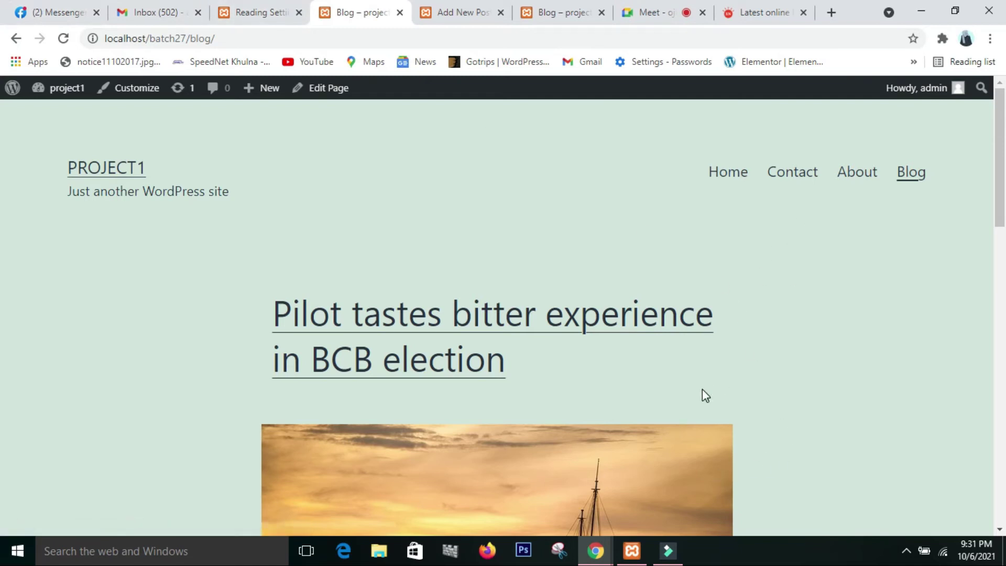
{"action": "scroll", "coordinate": [703, 389], "scroll_direction": "down", "scroll_amount": 3}
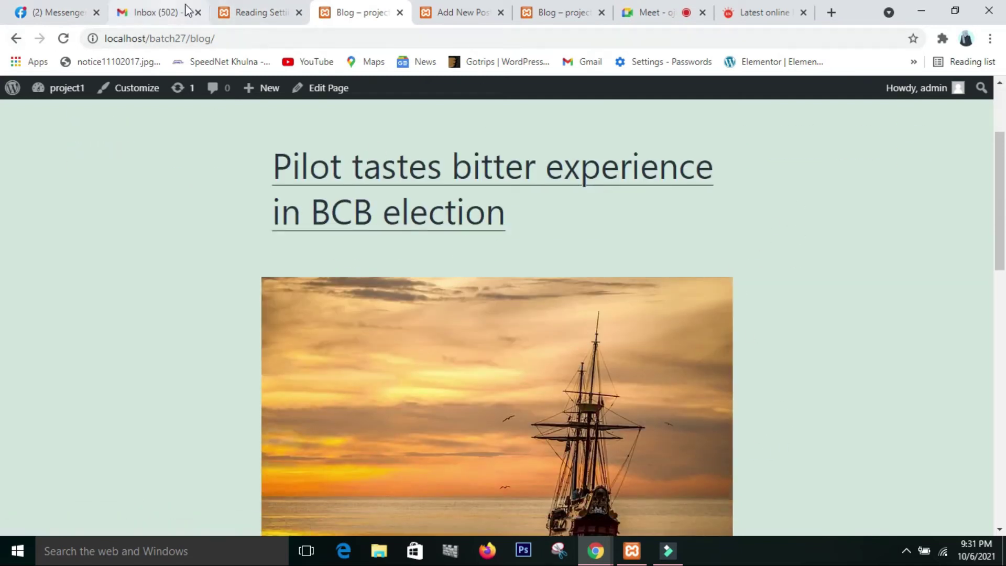
{"action": "left_click", "coordinate": [272, 16]}
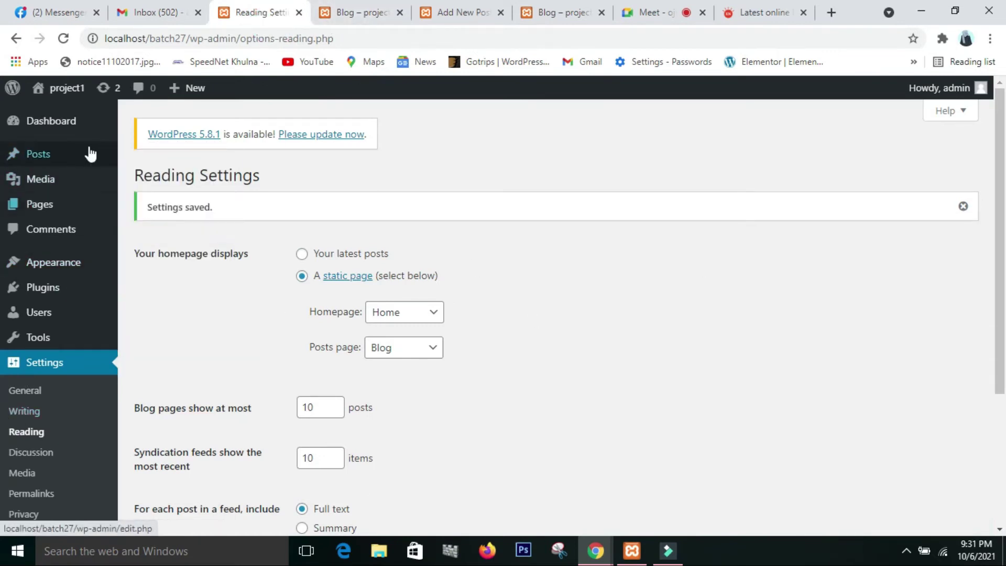
{"action": "mouse_move", "coordinate": [90, 154]}
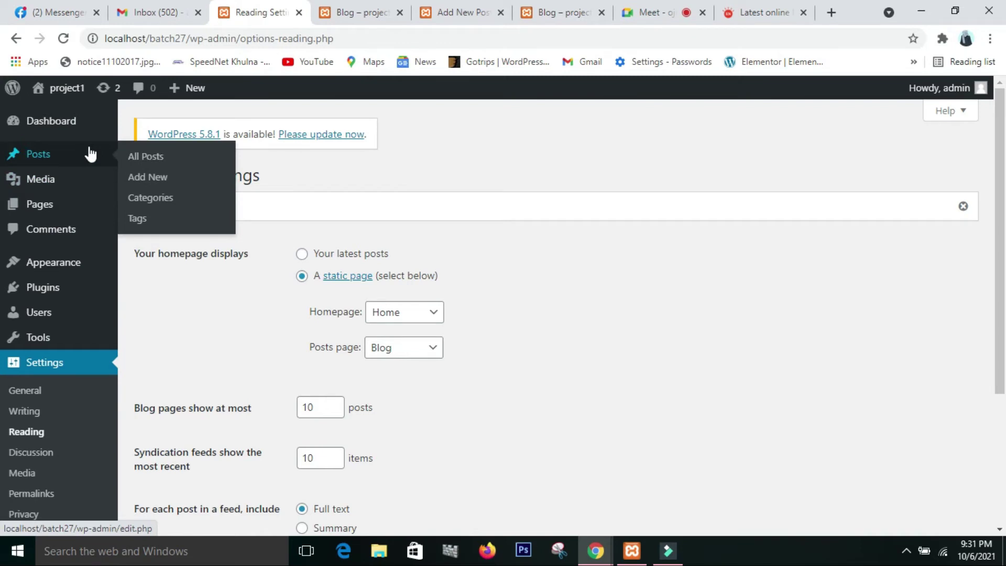
{"action": "mouse_move", "coordinate": [66, 211]}
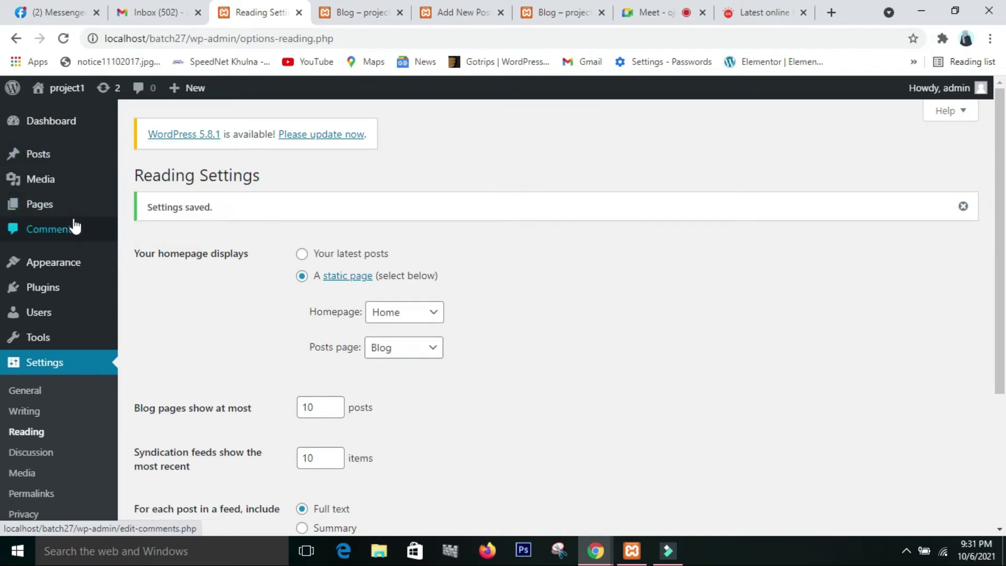
{"action": "mouse_move", "coordinate": [105, 294]}
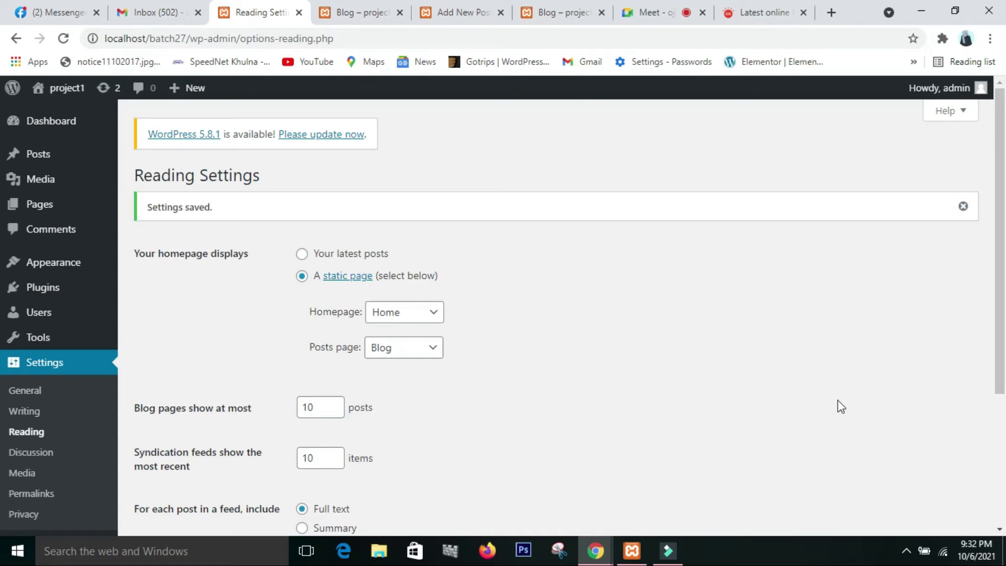
{"action": "left_click", "coordinate": [652, 17]}
{"action": "left_click", "coordinate": [665, 170]}
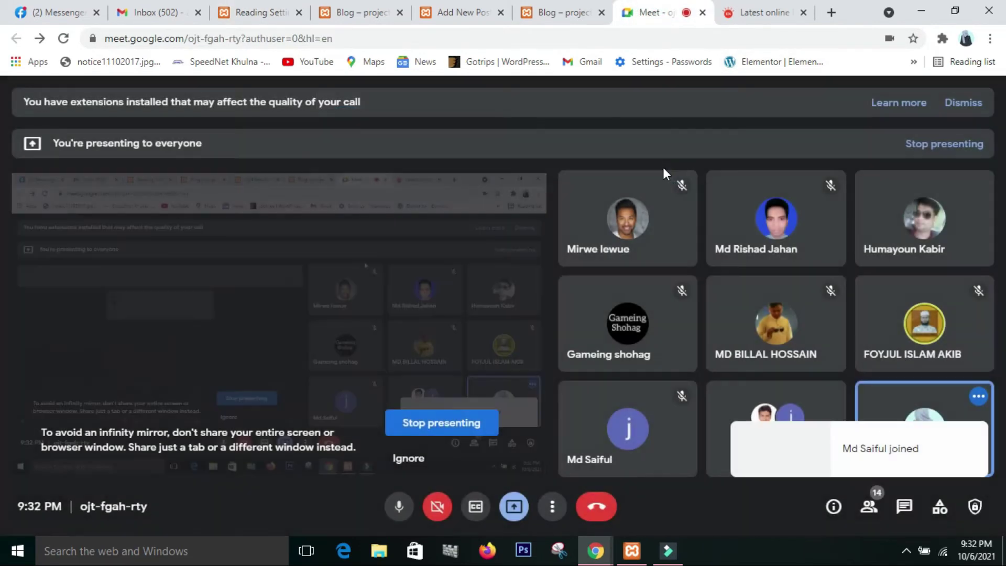
{"action": "left_click", "coordinate": [559, 23]}
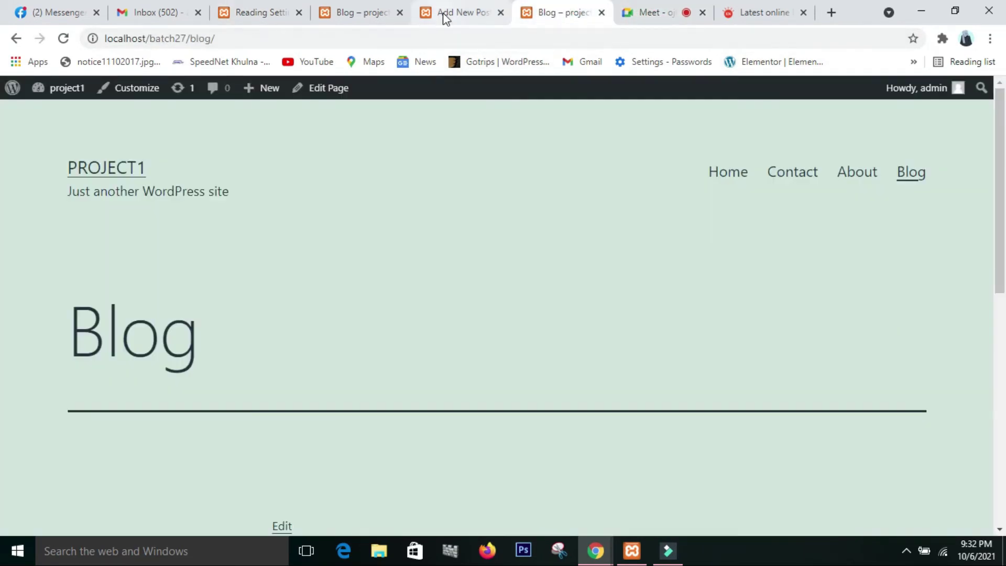
{"action": "left_click", "coordinate": [444, 15]}
{"action": "left_click", "coordinate": [565, 17]}
Return to the site's admin area, open the installed themes and review the details of the active Twenty Twenty-One theme.
{"action": "left_click", "coordinate": [265, 14]}
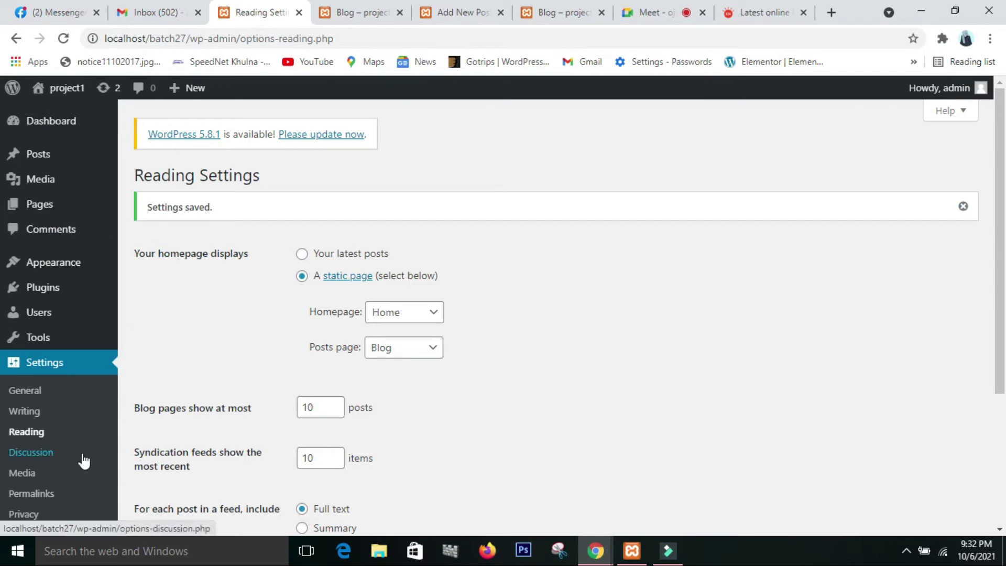
{"action": "mouse_move", "coordinate": [76, 285]}
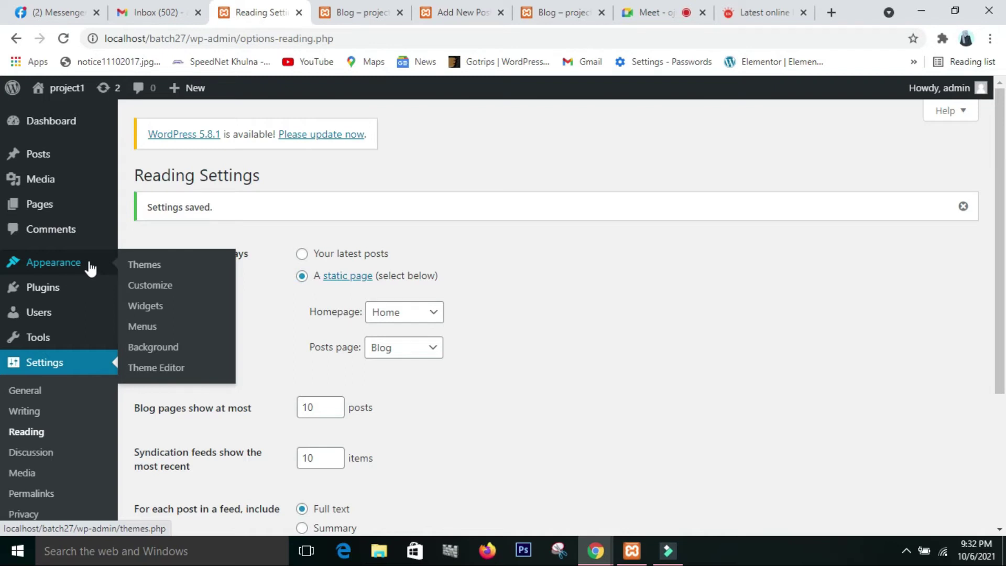
{"action": "left_click", "coordinate": [148, 266]}
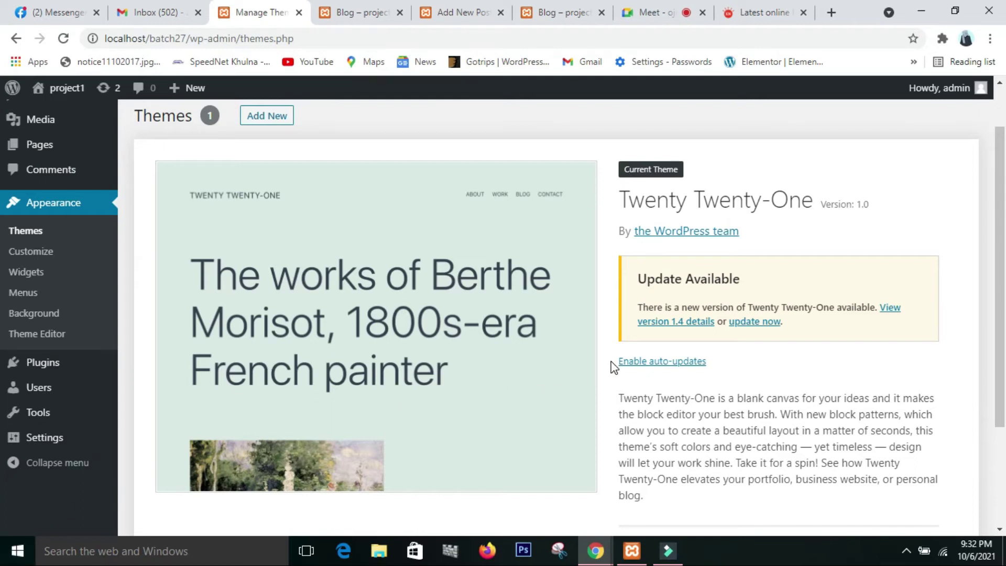
{"action": "scroll", "coordinate": [603, 367], "scroll_direction": "down", "scroll_amount": 2}
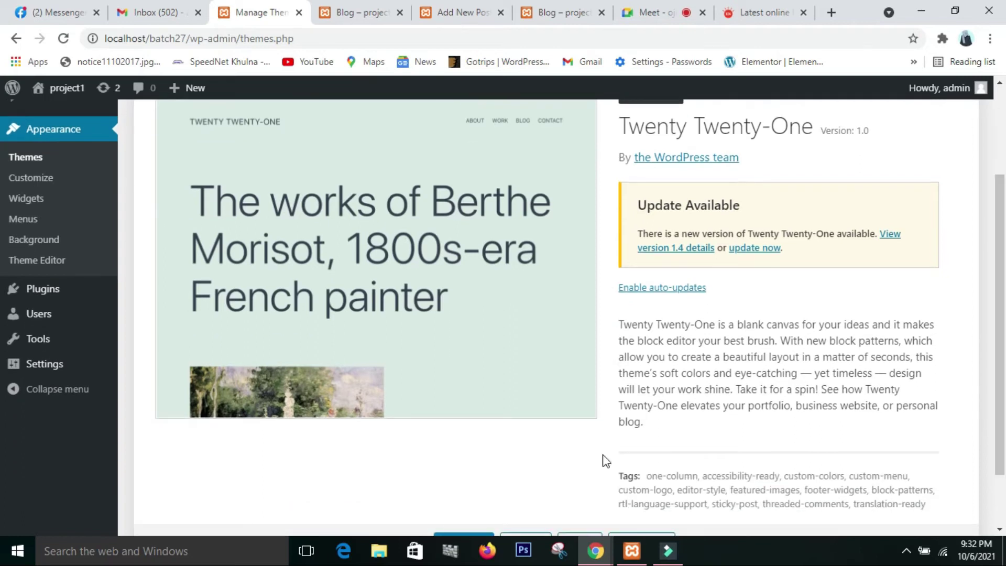
{"action": "scroll", "coordinate": [489, 378], "scroll_direction": "down", "scroll_amount": 1}
{"action": "scroll", "coordinate": [489, 357], "scroll_direction": "down", "scroll_amount": 1}
{"action": "scroll", "coordinate": [488, 357], "scroll_direction": "up", "scroll_amount": 4}
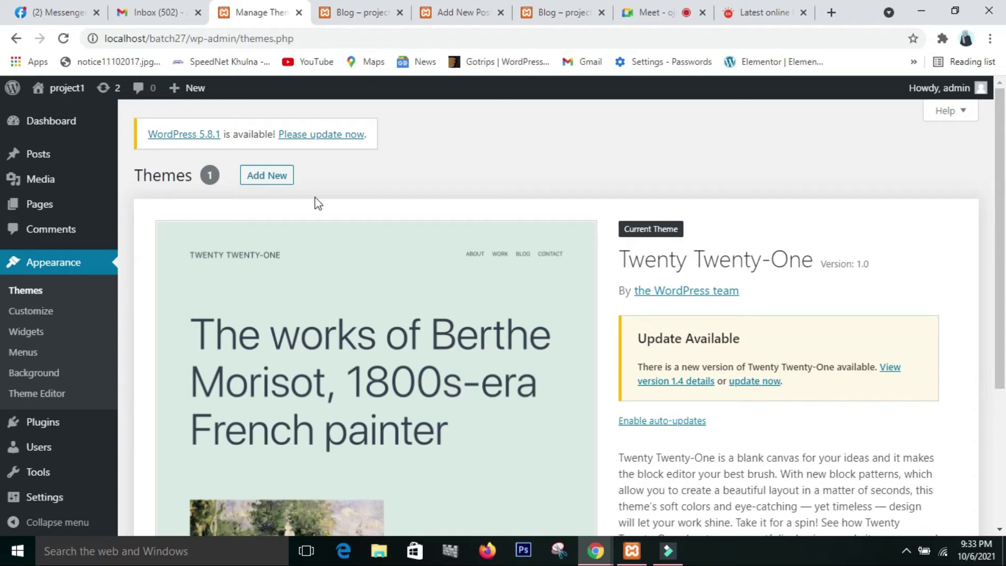
Open the page for adding new themes and search the theme directory for oceanwp.
{"action": "left_click", "coordinate": [292, 183]}
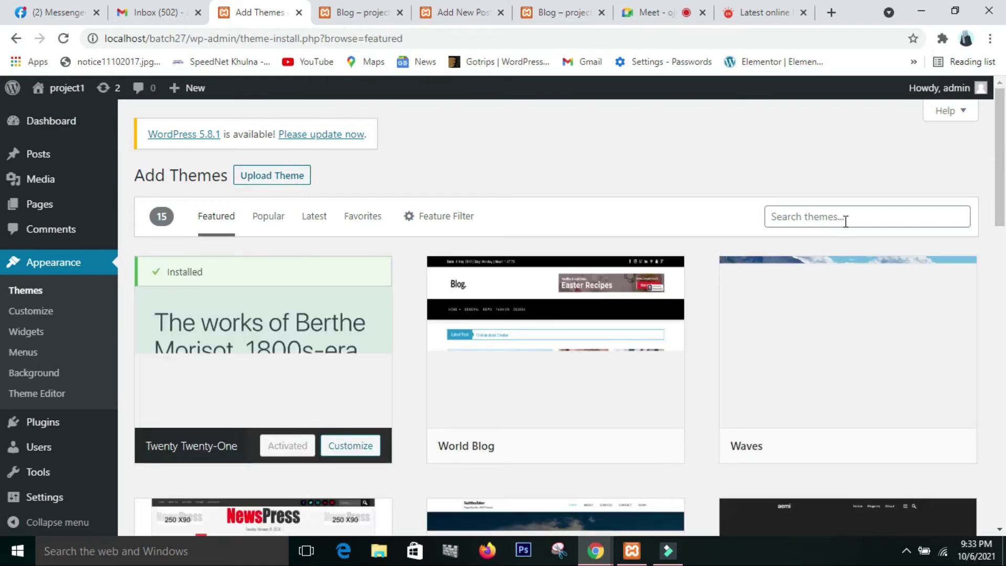
{"action": "left_click", "coordinate": [845, 221]}
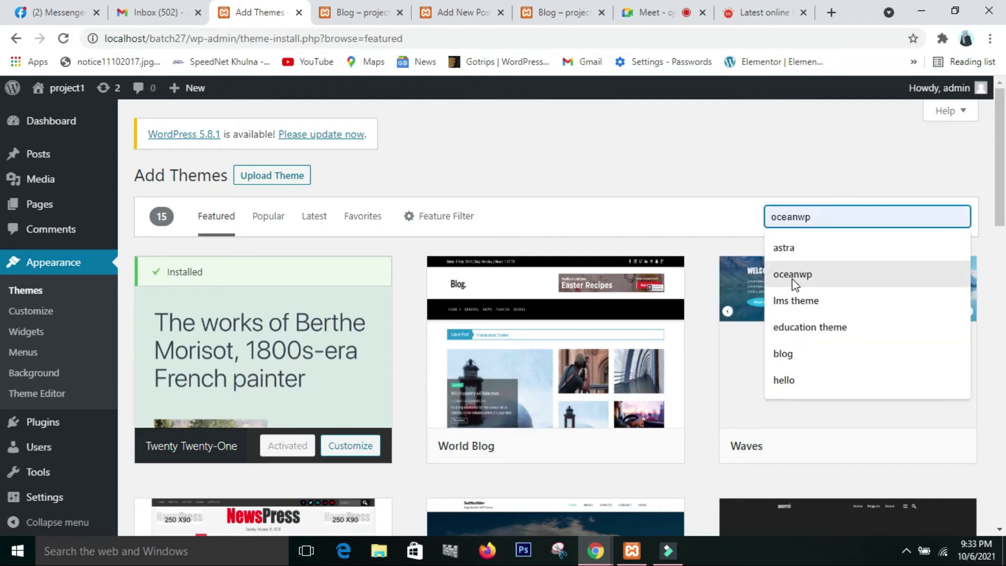
{"action": "left_click", "coordinate": [836, 284]}
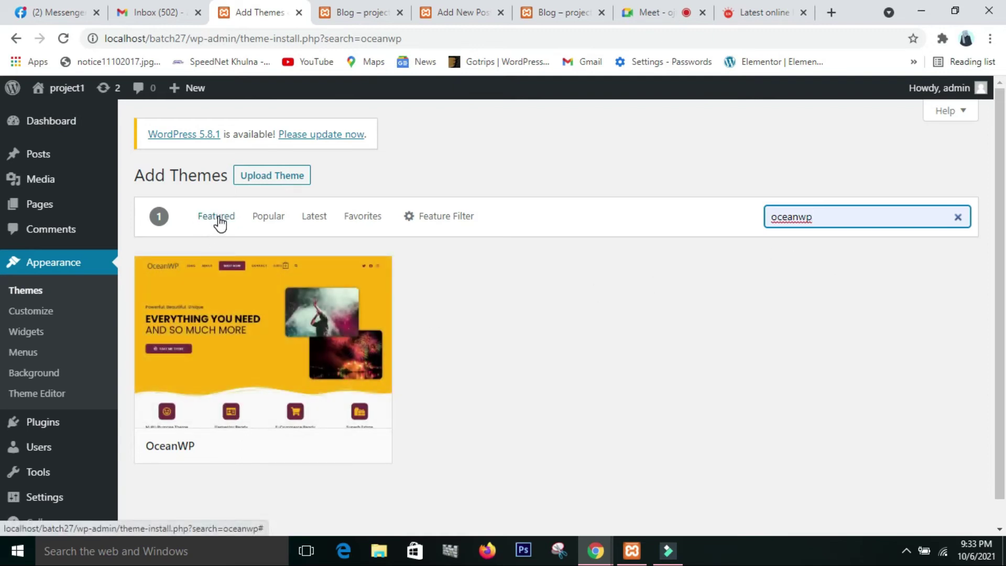
Look through the Subject, Features and Layout options of the theme feature filter, entering oceanwp as the search term again, and close the filter.
{"action": "left_click", "coordinate": [465, 227]}
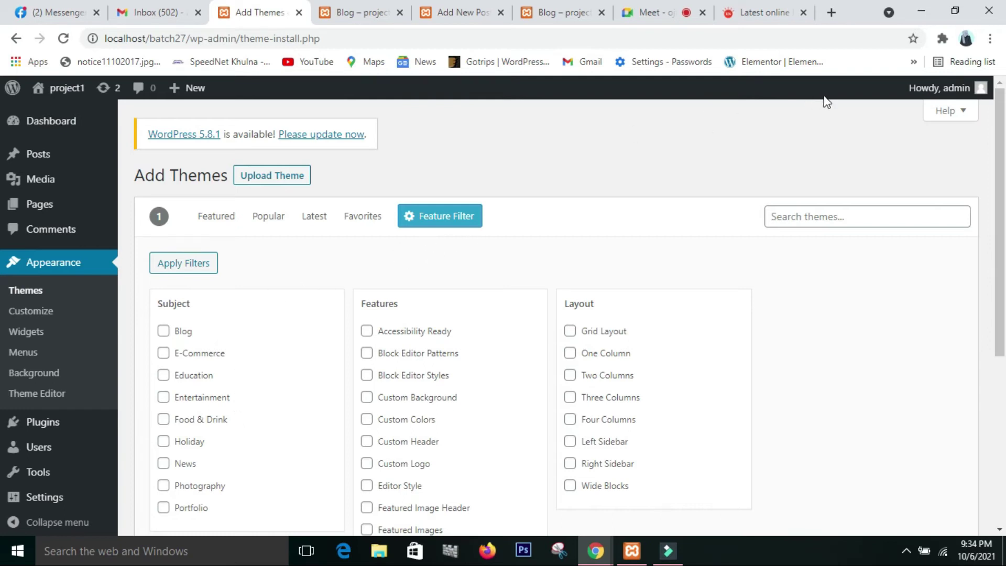
{"action": "left_click", "coordinate": [824, 224]}
{"action": "left_click", "coordinate": [826, 268]}
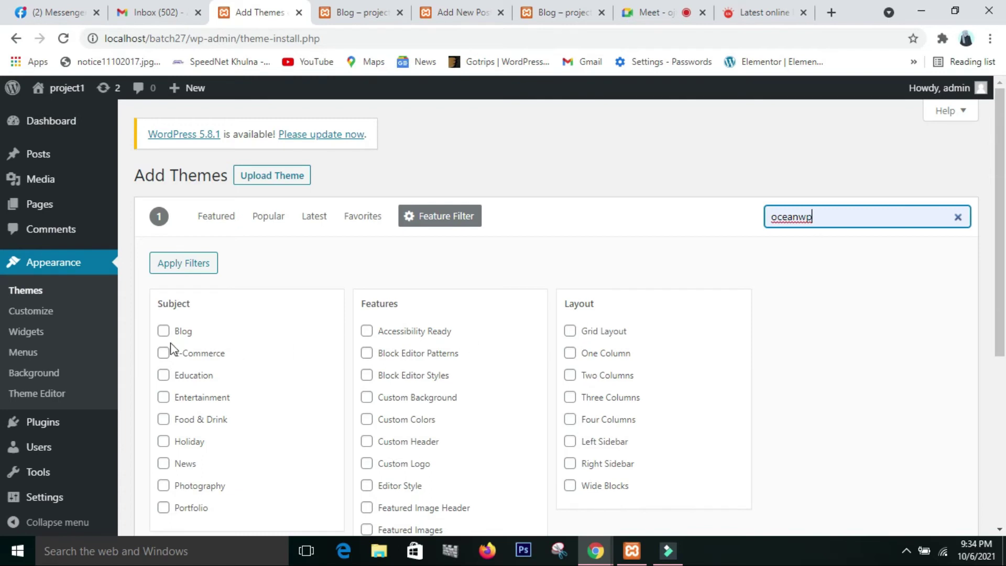
{"action": "scroll", "coordinate": [509, 322], "scroll_direction": "down", "scroll_amount": 5}
{"action": "scroll", "coordinate": [508, 318], "scroll_direction": "up", "scroll_amount": 5}
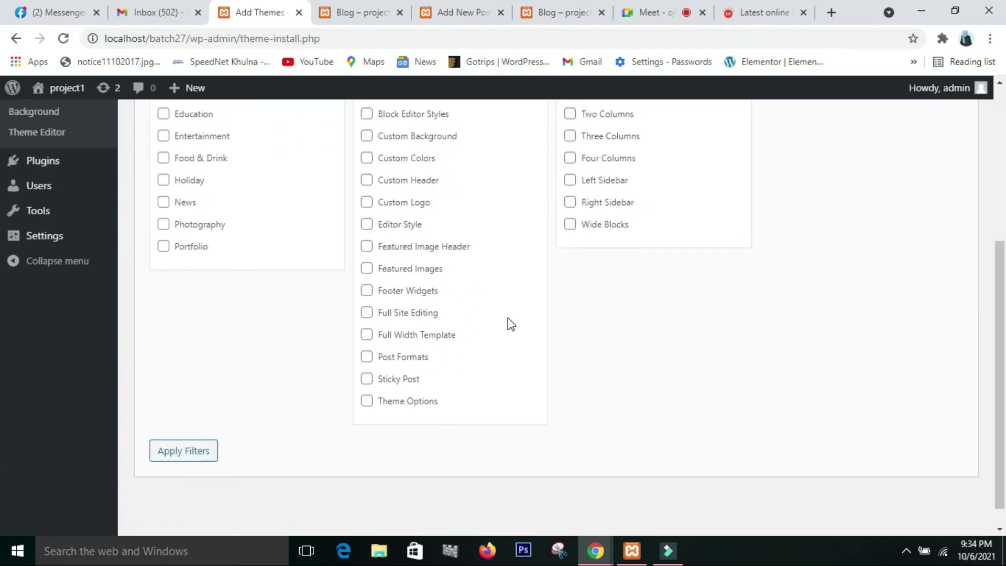
{"action": "left_click", "coordinate": [464, 226]}
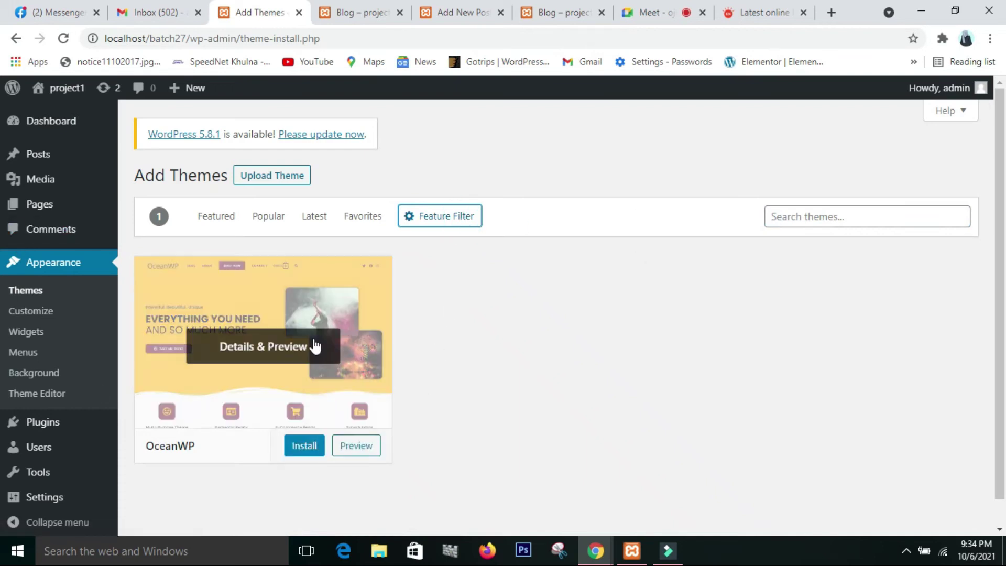
Try to install the OceanWP theme from the search results and enter oceanwp in the theme search again.
{"action": "mouse_move", "coordinate": [288, 371]}
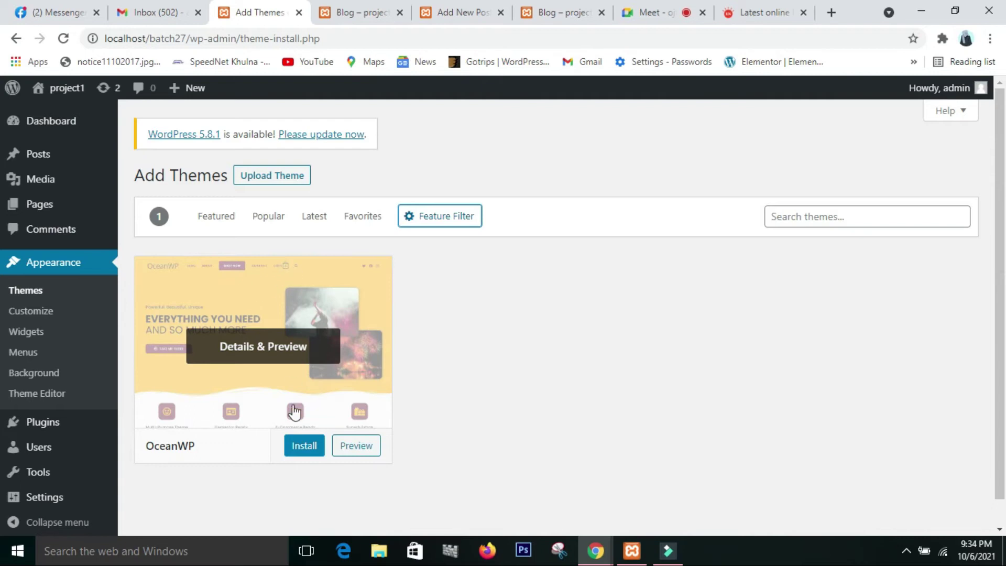
{"action": "left_click", "coordinate": [313, 452]}
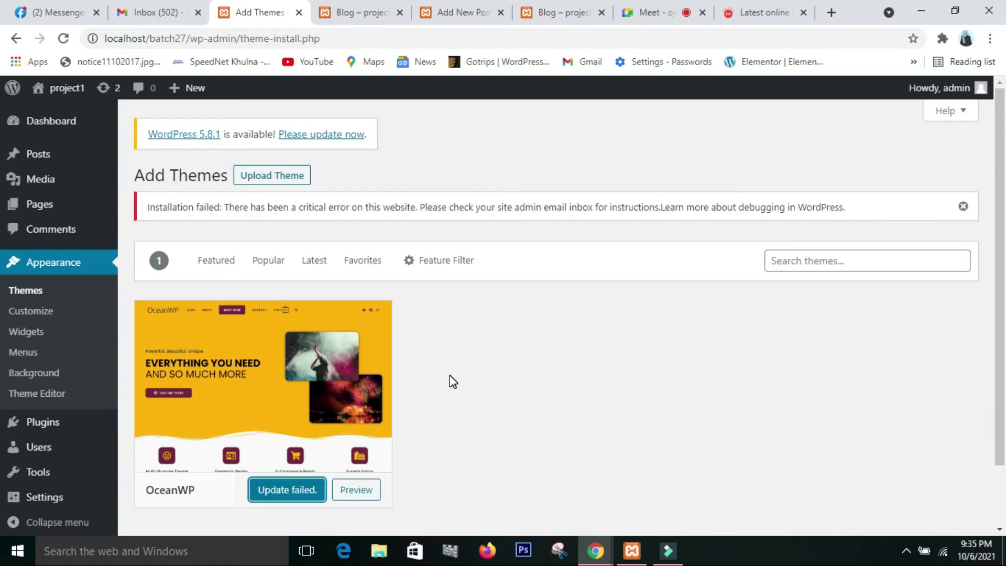
{"action": "scroll", "coordinate": [519, 273], "scroll_direction": "down", "scroll_amount": 2}
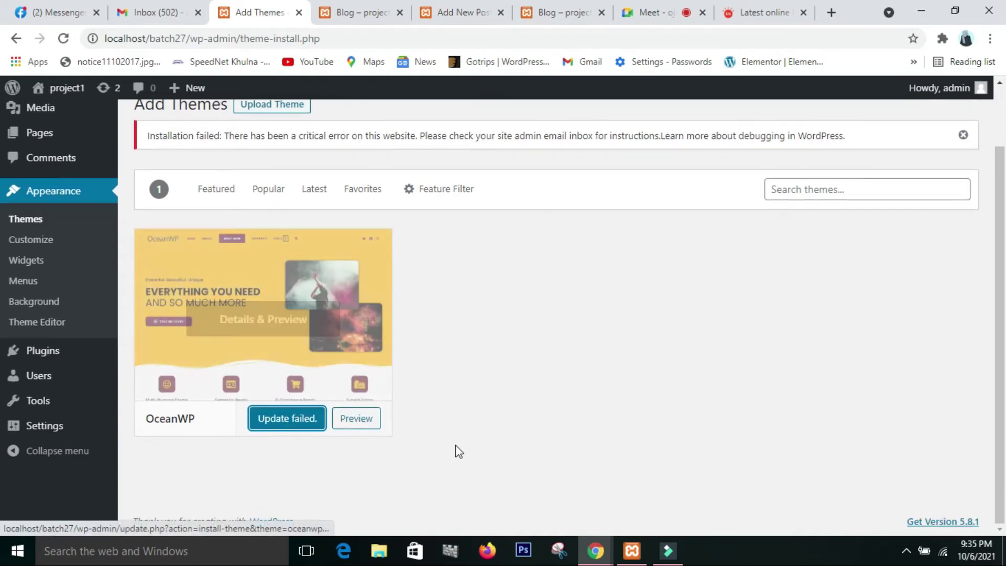
{"action": "left_click", "coordinate": [840, 193]}
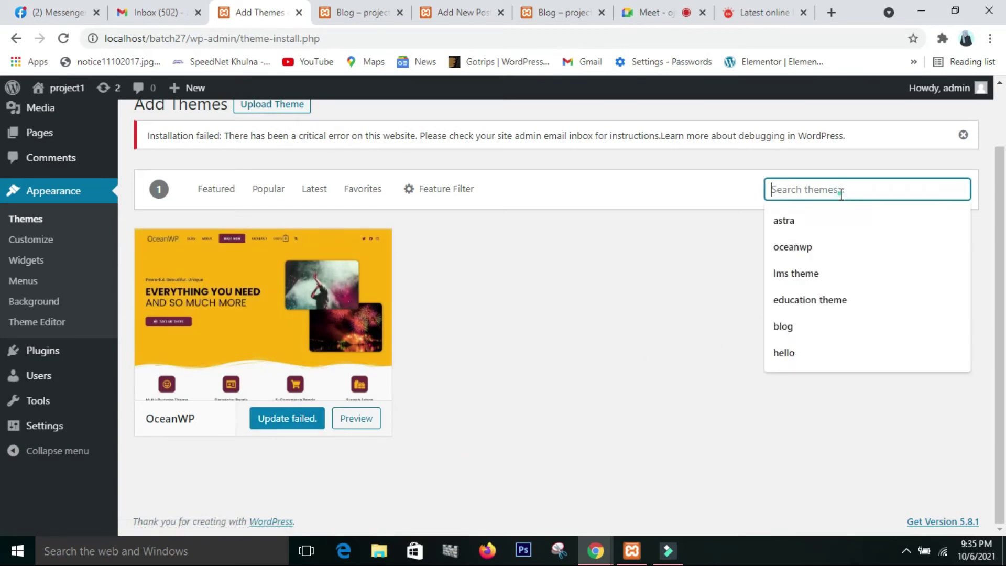
{"action": "left_click", "coordinate": [823, 249]}
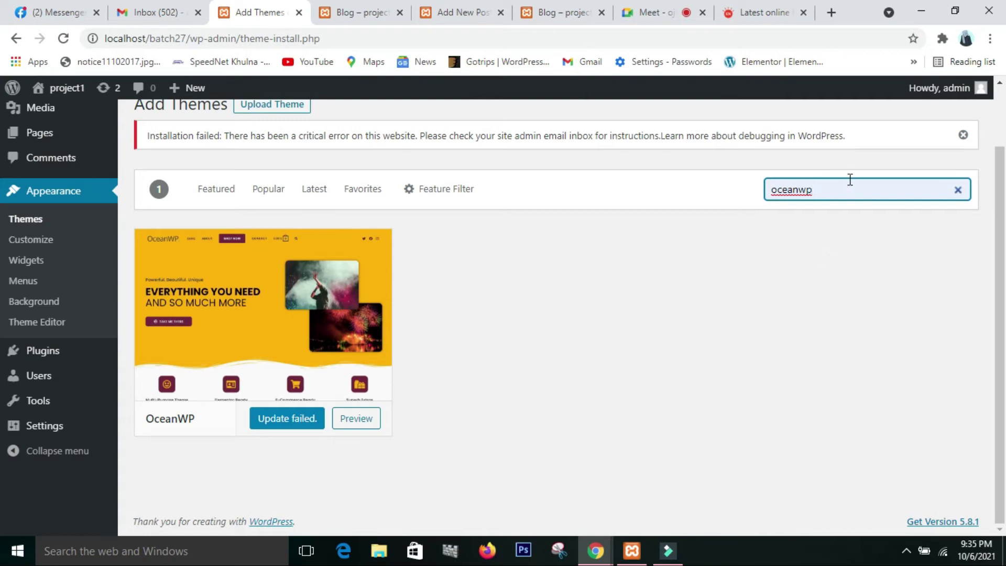
Open the OceanWP theme's preview and look through the sample posts on its demo page.
{"action": "left_click", "coordinate": [288, 407]}
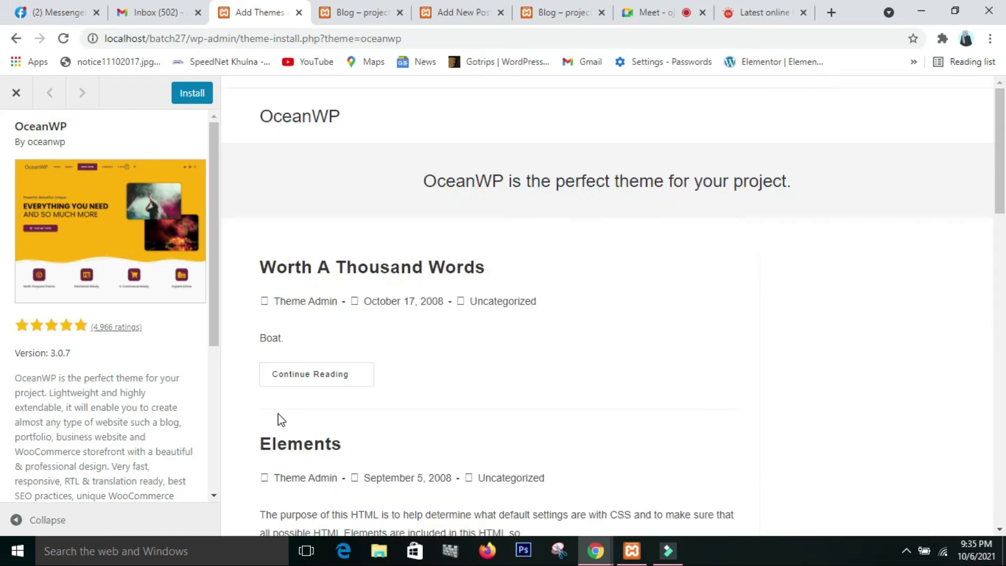
{"action": "scroll", "coordinate": [495, 466], "scroll_direction": "down", "scroll_amount": 12}
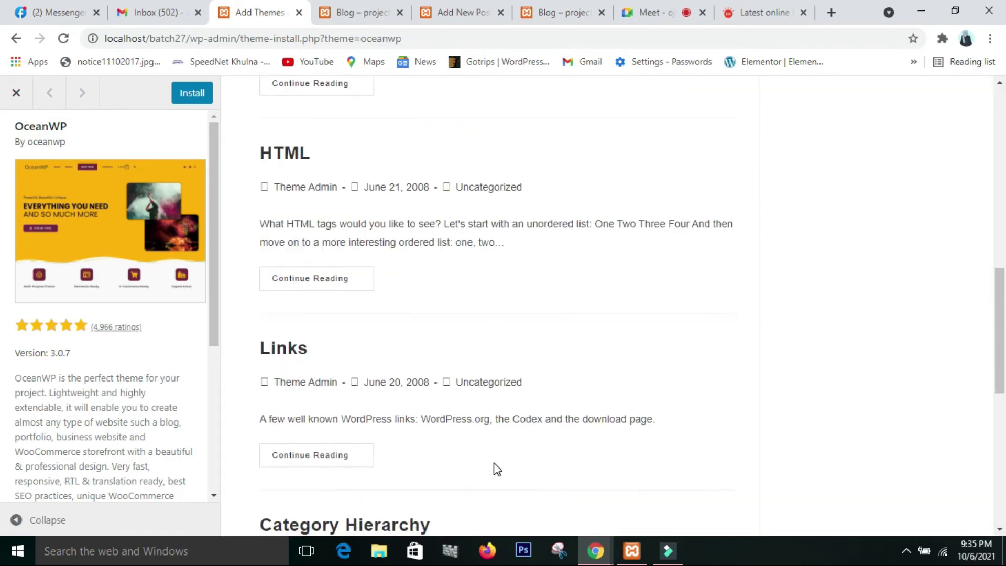
{"action": "scroll", "coordinate": [497, 468], "scroll_direction": "down", "scroll_amount": 9}
{"action": "scroll", "coordinate": [497, 468], "scroll_direction": "up", "scroll_amount": 10}
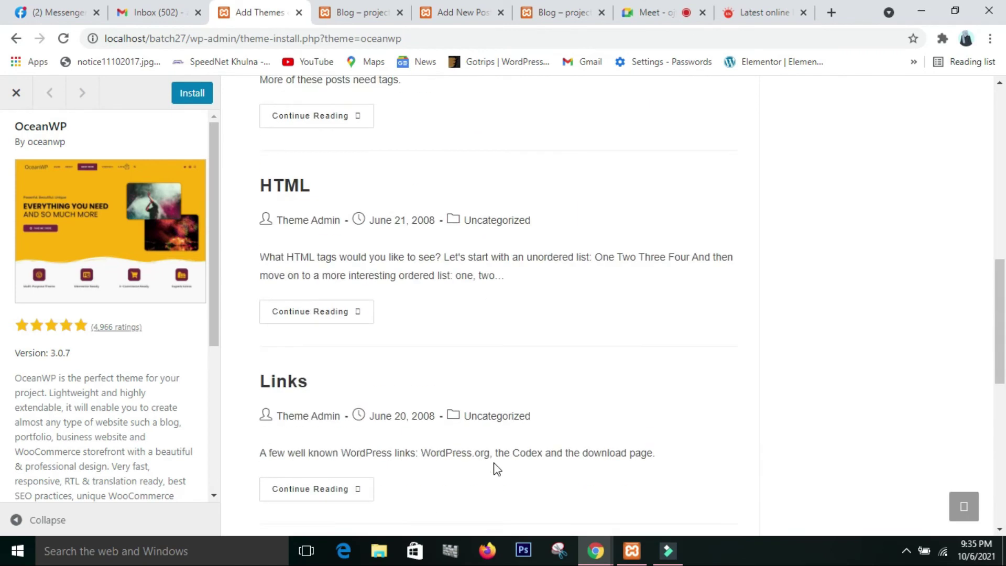
{"action": "scroll", "coordinate": [494, 466], "scroll_direction": "up", "scroll_amount": 7}
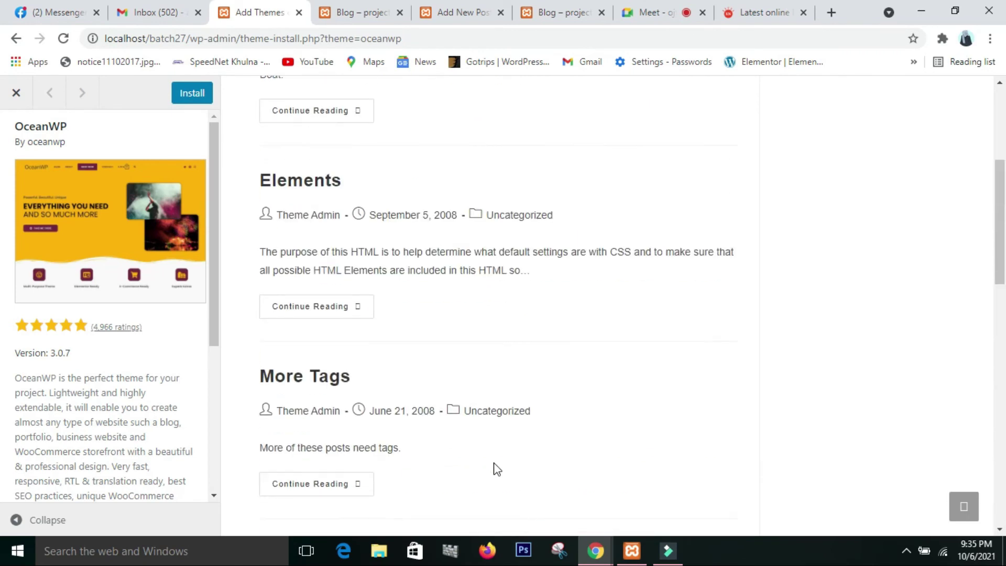
Try to install OceanWP from its theme preview and close the preview.
{"action": "left_click", "coordinate": [195, 96]}
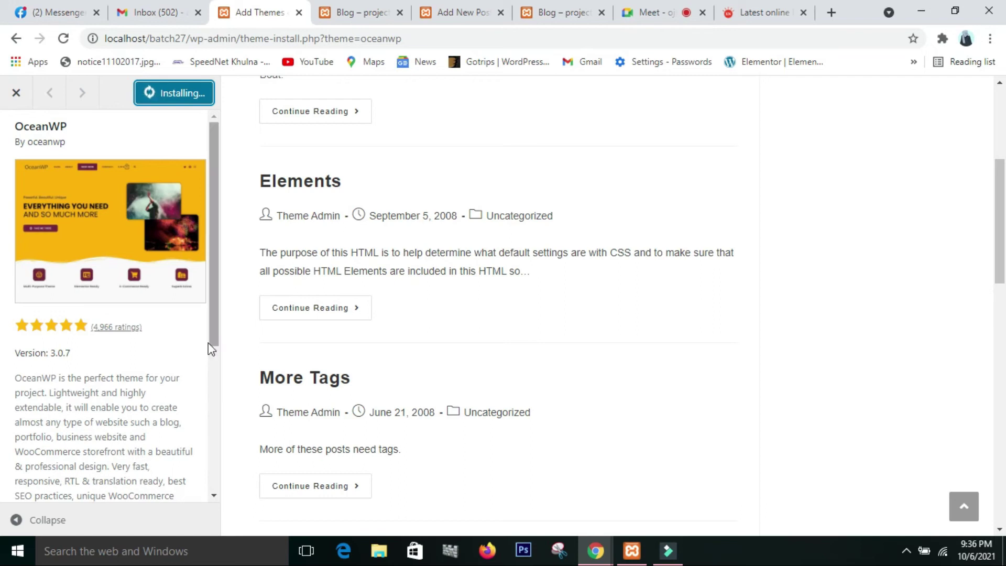
{"action": "left_click_drag", "start_coordinate": [211, 342], "coordinate": [214, 389]}
{"action": "left_click_drag", "start_coordinate": [214, 484], "coordinate": [229, 263]}
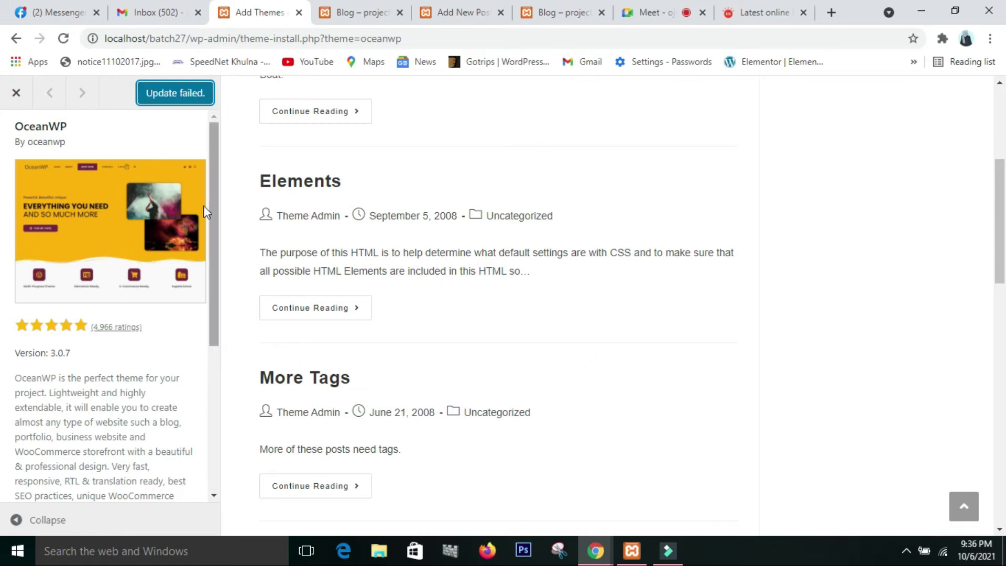
{"action": "left_click", "coordinate": [16, 92]}
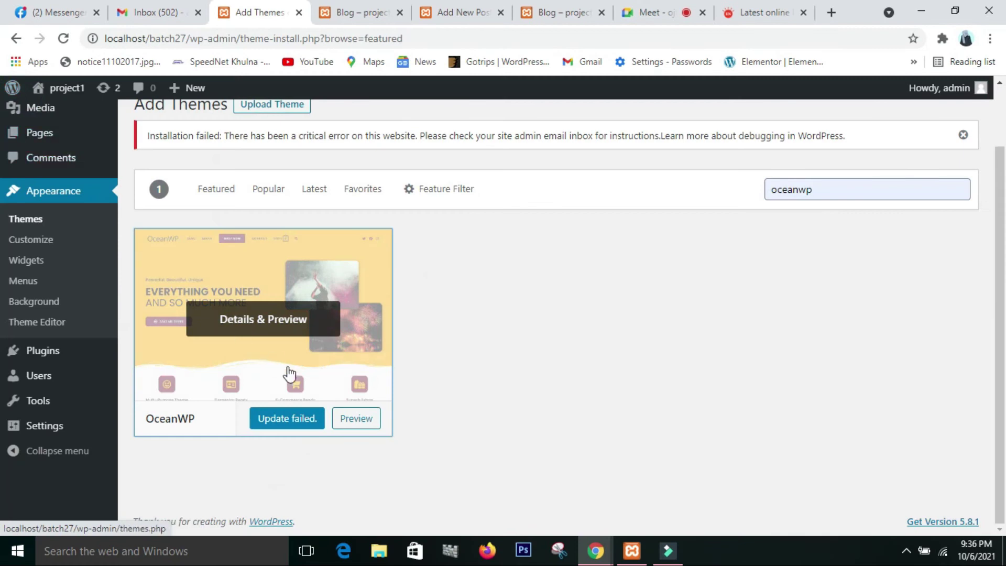
Reopen the OceanWP preview, retry the theme's installation and return to the search results.
{"action": "left_click", "coordinate": [584, 393]}
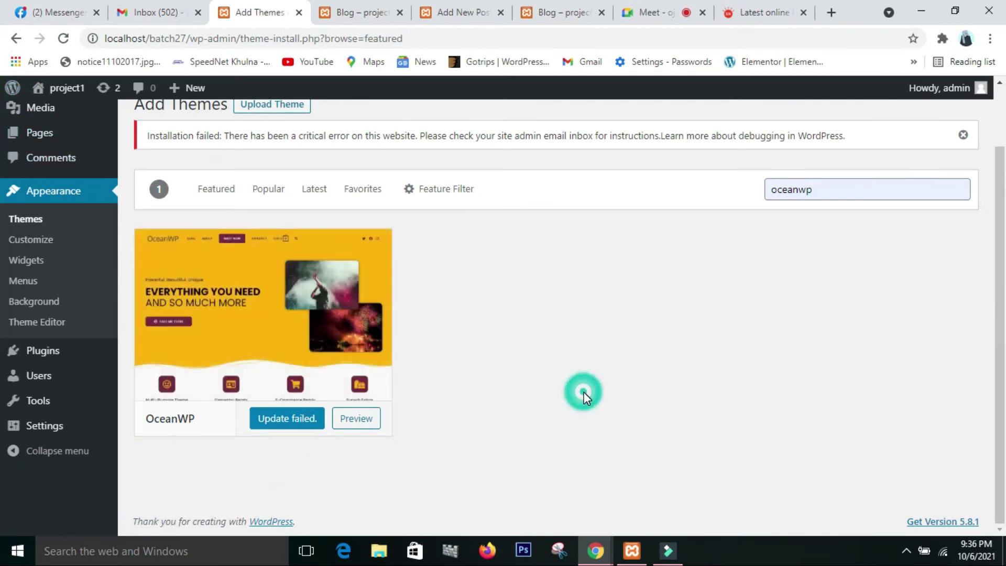
{"action": "left_click", "coordinate": [369, 416]}
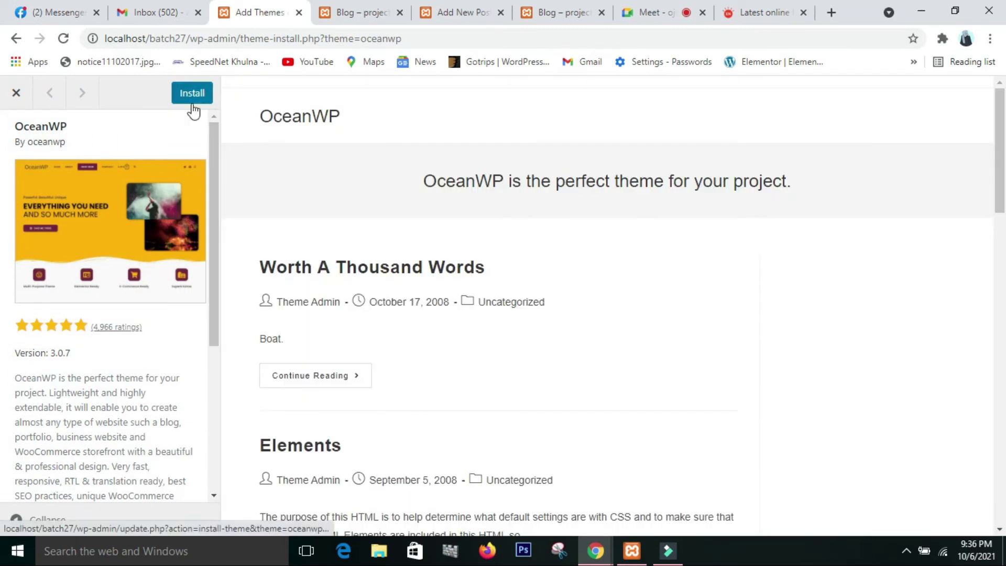
{"action": "left_click", "coordinate": [192, 98]}
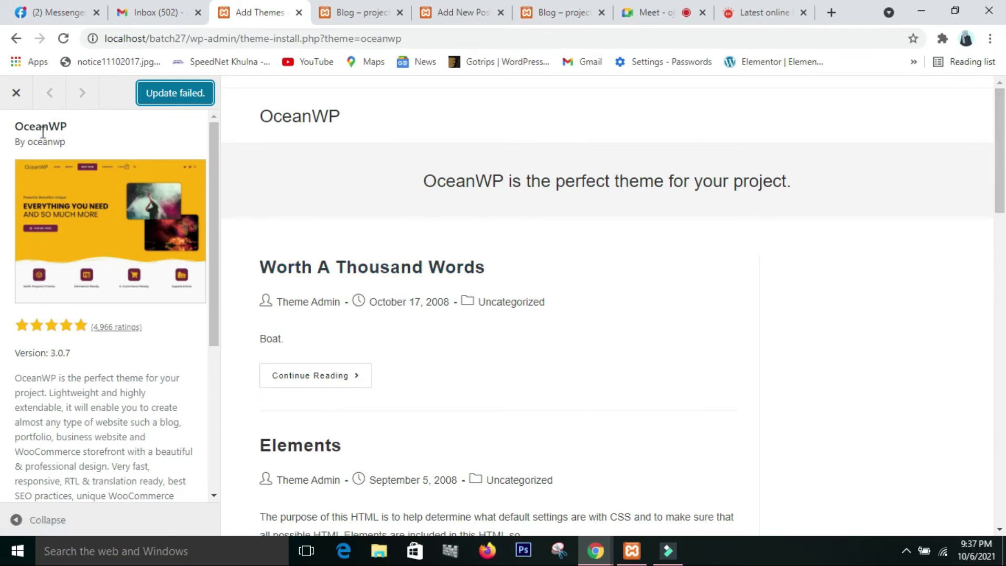
{"action": "left_click", "coordinate": [12, 100]}
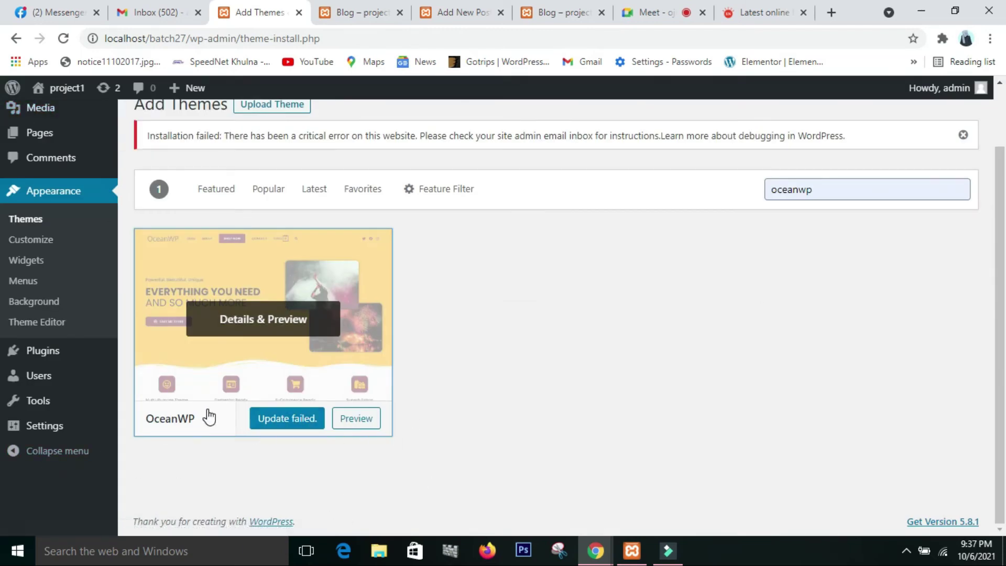
{"action": "scroll", "coordinate": [578, 299], "scroll_direction": "up", "scroll_amount": 2}
{"action": "scroll", "coordinate": [577, 299], "scroll_direction": "down", "scroll_amount": 2}
{"action": "scroll", "coordinate": [649, 283], "scroll_direction": "up", "scroll_amount": 2}
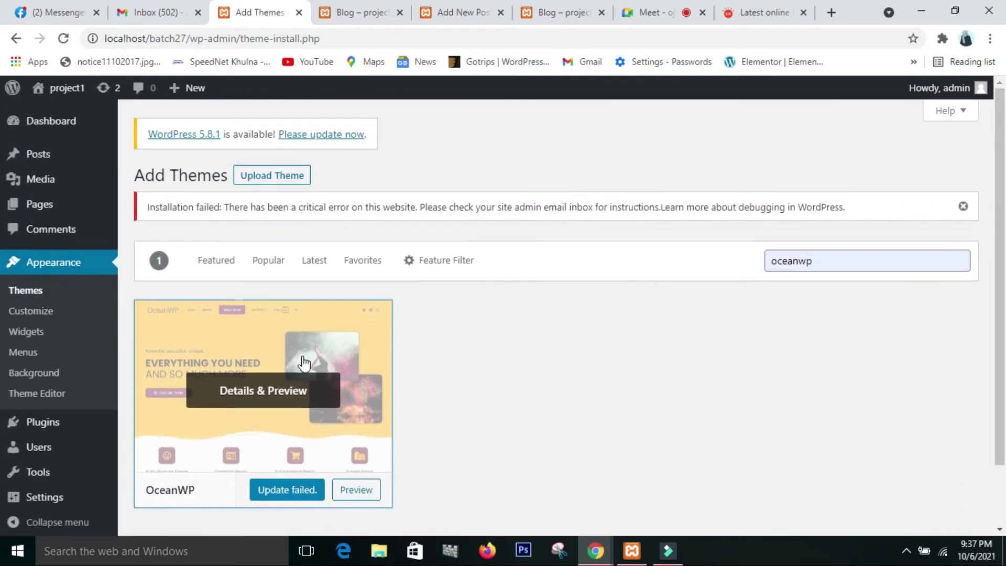
{"action": "mouse_move", "coordinate": [48, 431]}
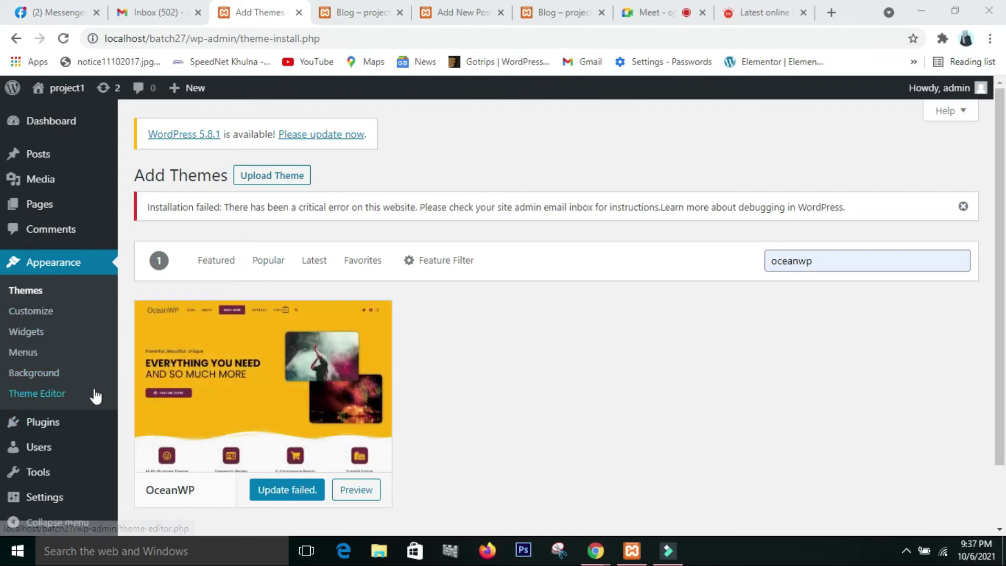
{"action": "mouse_move", "coordinate": [8, 434]}
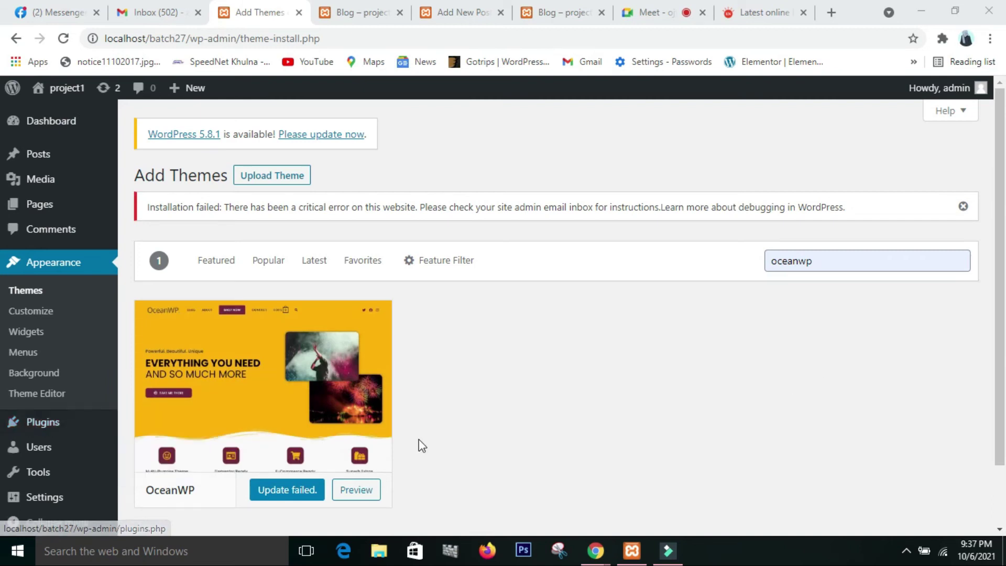
Open the site's General Settings and look over the fields from site title to administration email address.
{"action": "scroll", "coordinate": [47, 417], "scroll_direction": "down", "scroll_amount": 2}
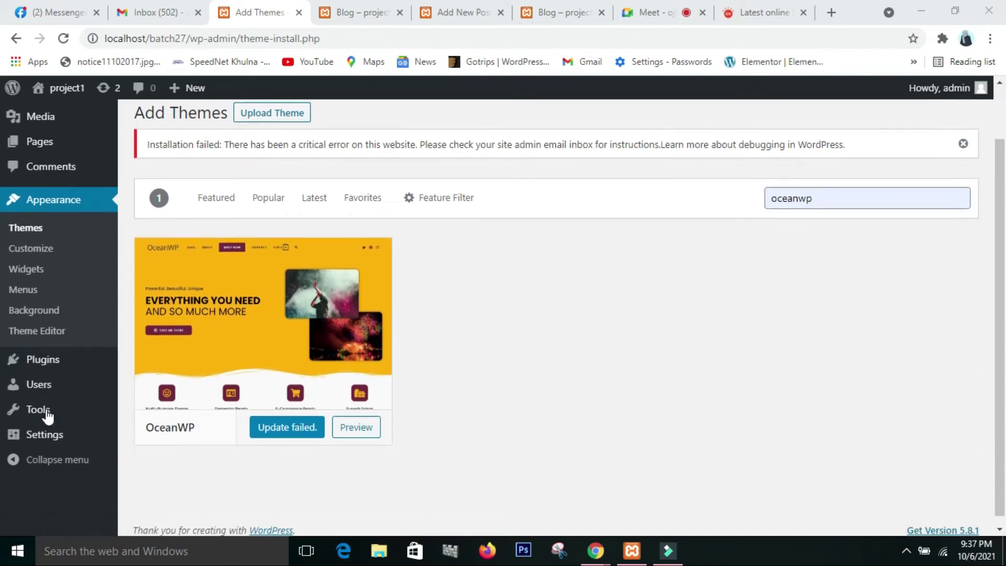
{"action": "mouse_move", "coordinate": [62, 363]}
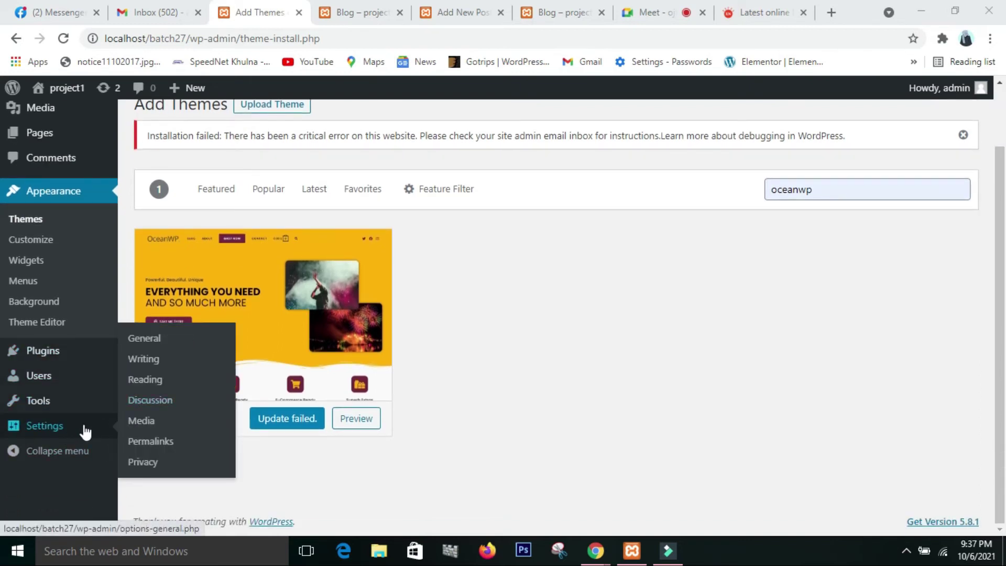
{"action": "left_click", "coordinate": [159, 344]}
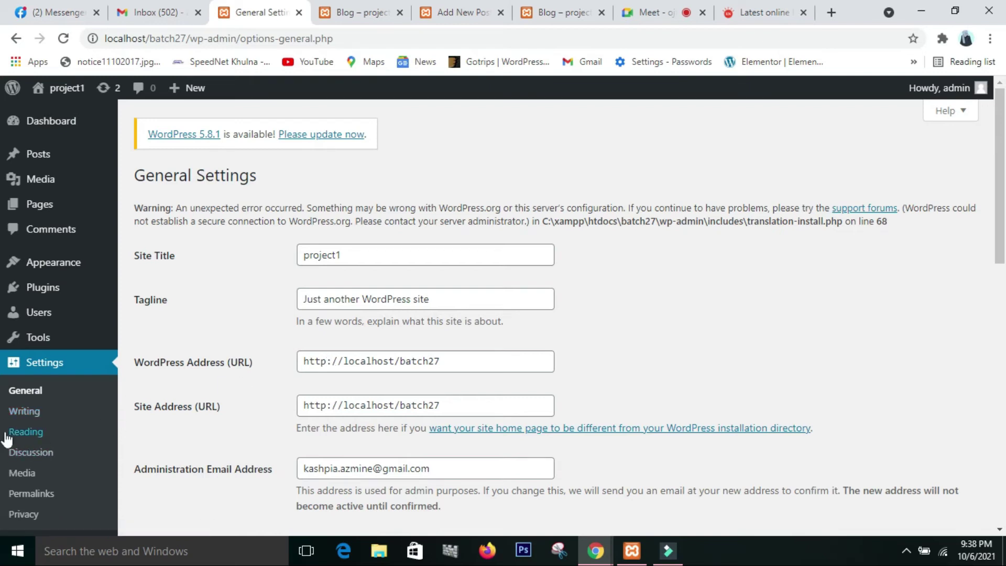
{"action": "scroll", "coordinate": [216, 233], "scroll_direction": "down", "scroll_amount": 1}
{"action": "scroll", "coordinate": [216, 233], "scroll_direction": "up", "scroll_amount": 1}
Replace the site title project1 with the site owner's first name, capitalized.
{"action": "left_click", "coordinate": [381, 255]}
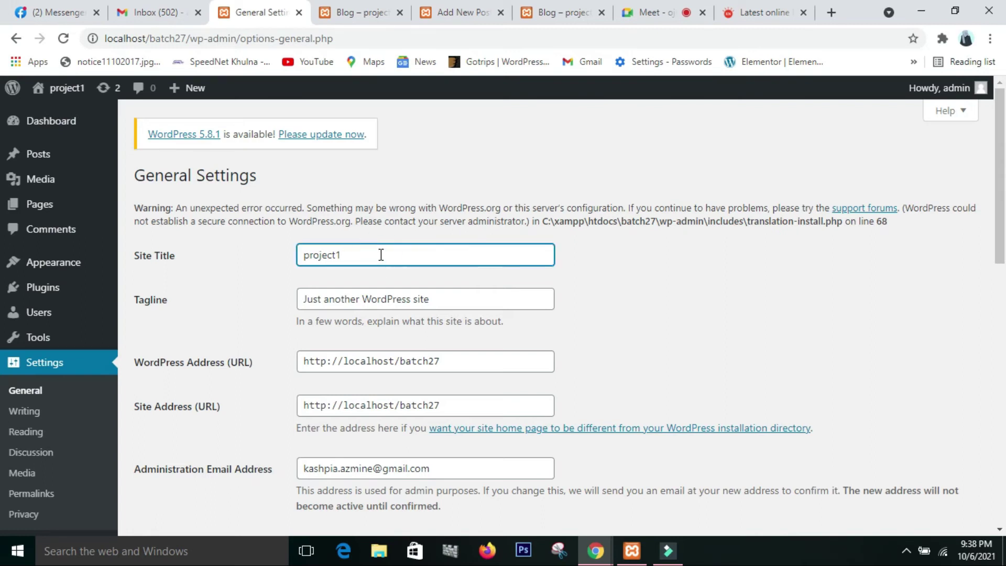
{"action": "key", "text": "BackSpace"}
{"action": "key", "text": "BackSpace"}
{"action": "key", "text": "BackSpace"}
{"action": "key", "text": "BackSpace"}
{"action": "key", "text": "BackSpace"}
{"action": "key", "text": "BackSpace"}
{"action": "key", "text": "BackSpace"}
{"action": "key", "text": "BackSpace"}
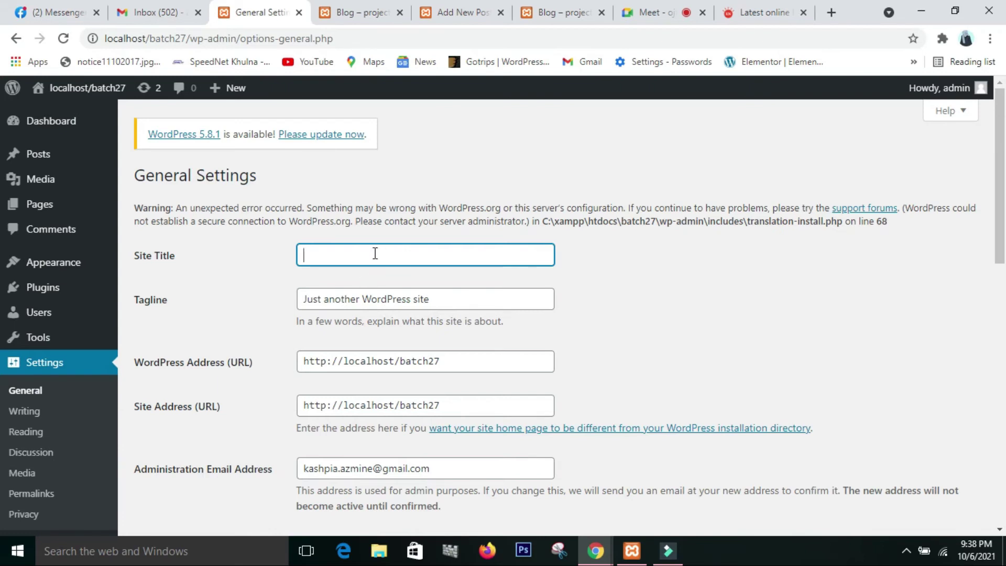
{"action": "type", "text": "kas"}
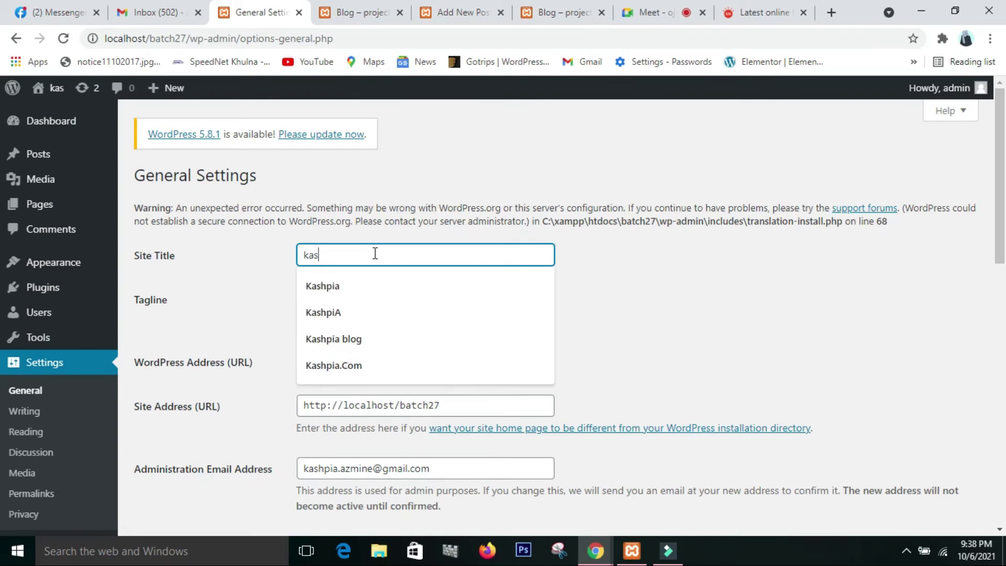
{"action": "type", "text": "hpia"}
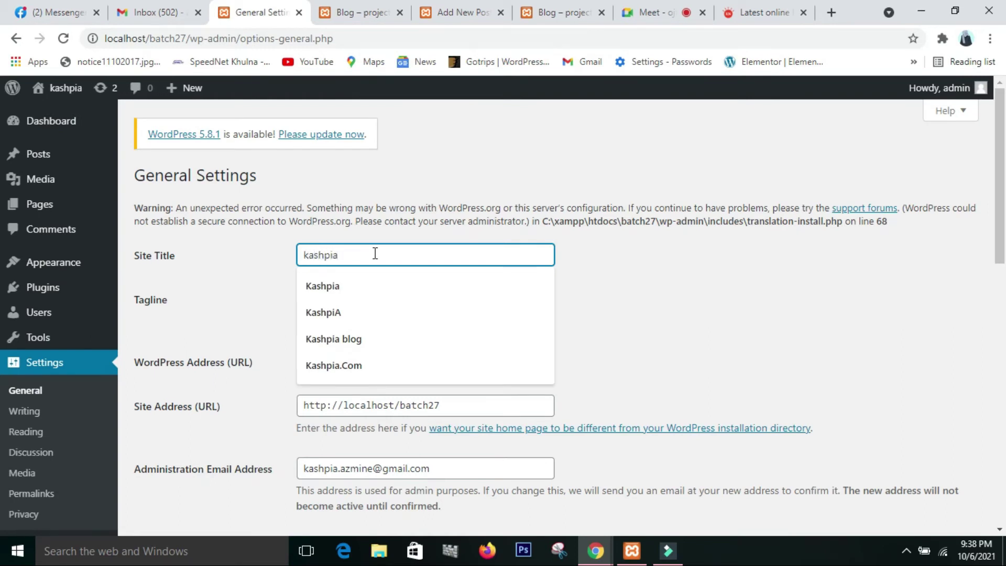
{"action": "left_click", "coordinate": [386, 297]}
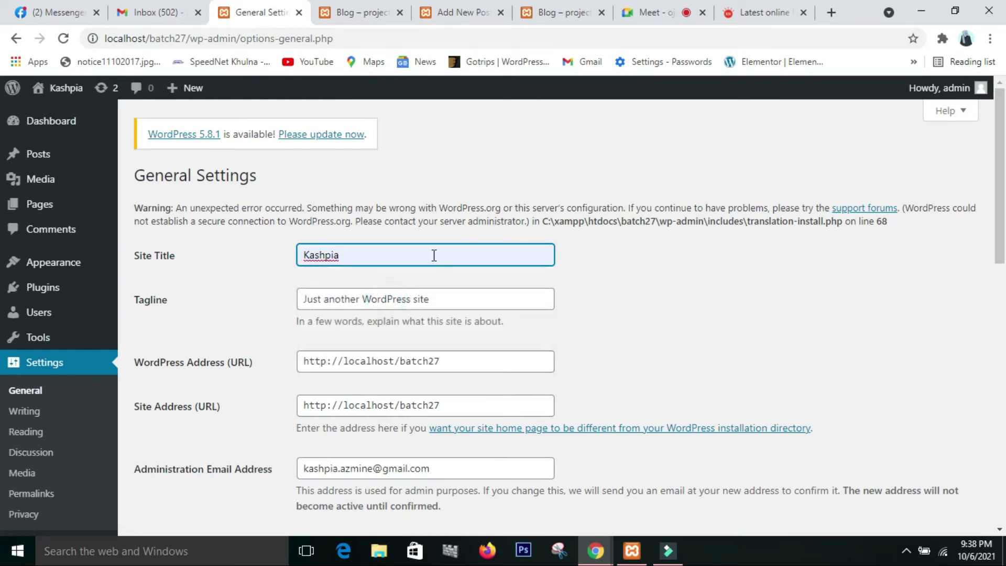
Replace the site tagline with "Have the best for the next".
{"action": "left_click", "coordinate": [452, 306]}
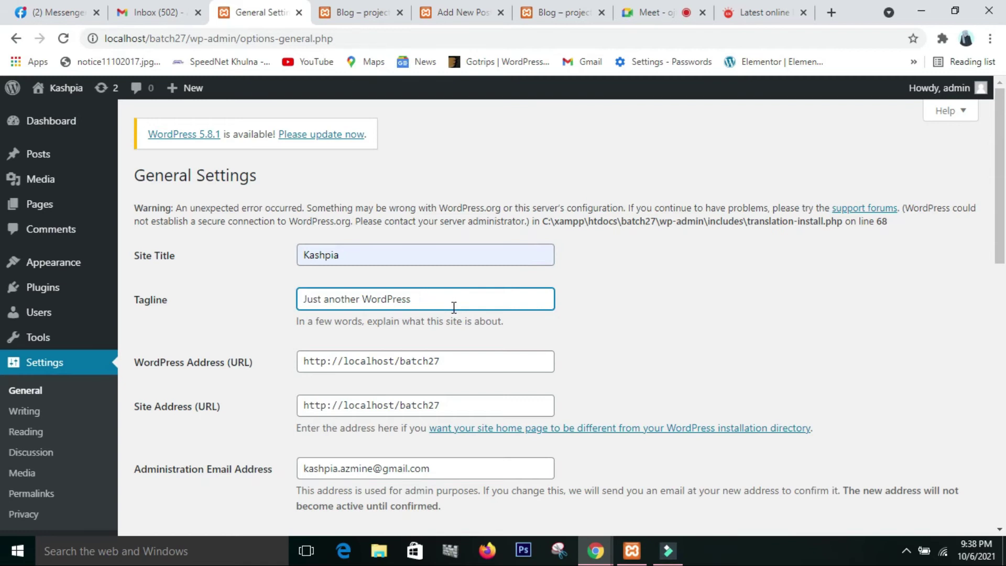
{"action": "key", "text": "BackSpace"}
{"action": "key", "text": "BackSpace"}
{"action": "key", "text": "BackSpace"}
{"action": "key", "text": "BackSpace"}
{"action": "key", "text": "BackSpace"}
{"action": "key", "text": "BackSpace"}
{"action": "key", "text": "BackSpace"}
{"action": "key", "text": "BackSpace"}
{"action": "key", "text": "BackSpace"}
{"action": "key", "text": "BackSpace"}
{"action": "key", "text": "BackSpace"}
{"action": "key", "text": "BackSpace"}
{"action": "key", "text": "BackSpace"}
{"action": "key", "text": "BackSpace"}
{"action": "key", "text": "BackSpace"}
{"action": "key", "text": "BackSpace"}
{"action": "key", "text": "BackSpace"}
{"action": "key", "text": "BackSpace"}
{"action": "key", "text": "BackSpace"}
{"action": "key", "text": "BackSpace"}
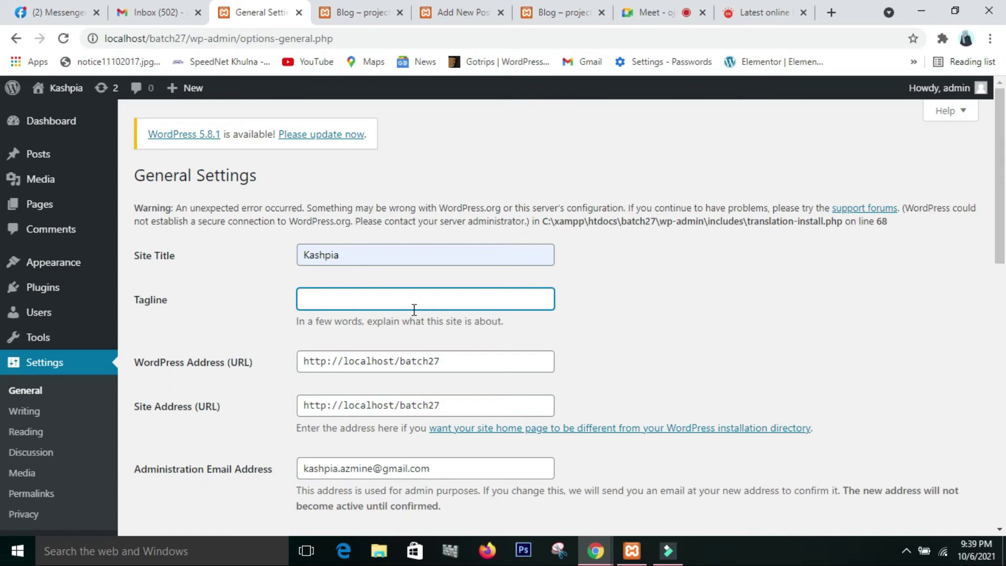
{"action": "type", "text": "e the best for the next"}
Review the roles offered for New User Default Role and keep Subscriber selected.
{"action": "scroll", "coordinate": [478, 411], "scroll_direction": "down", "scroll_amount": 4}
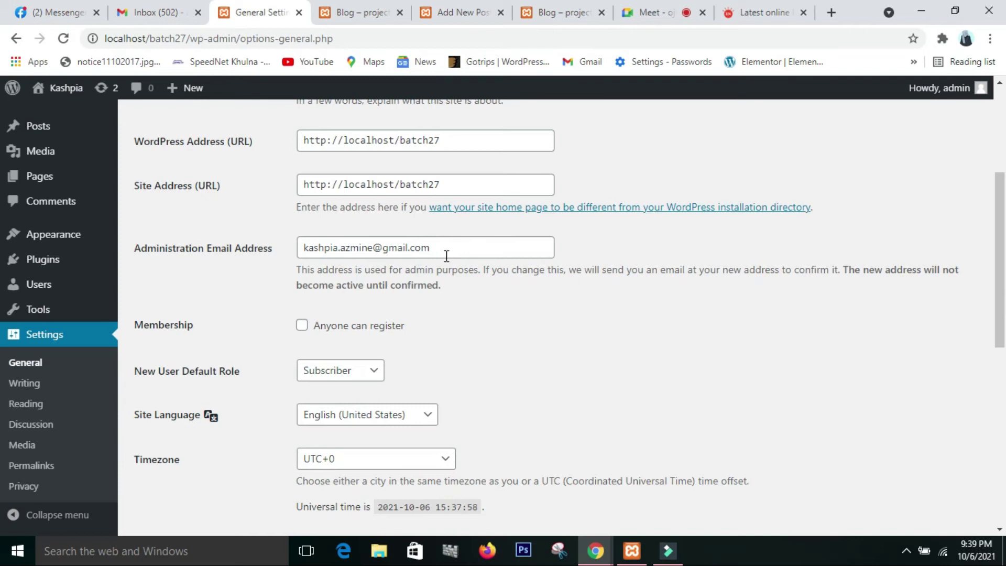
{"action": "scroll", "coordinate": [446, 256], "scroll_direction": "down", "scroll_amount": 3}
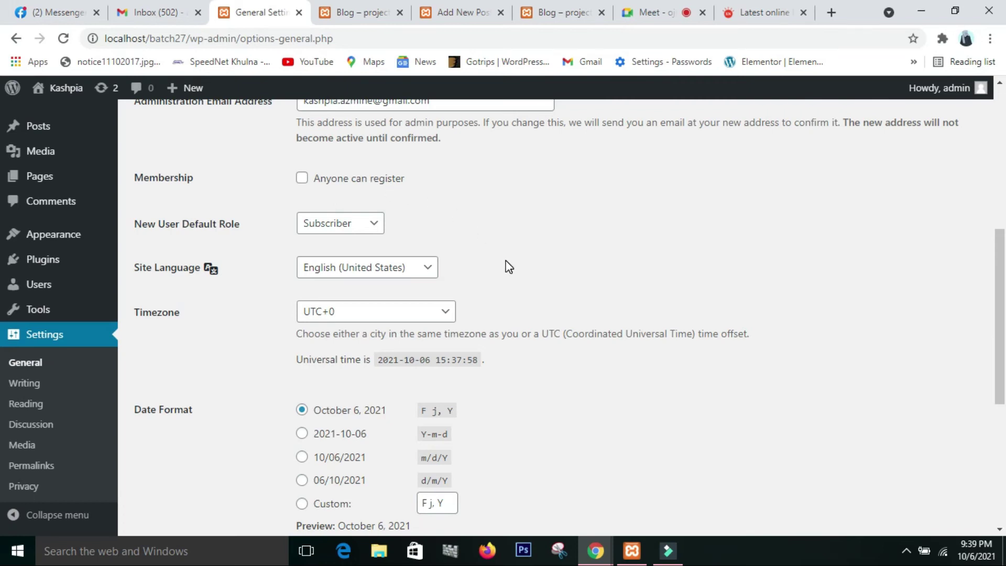
{"action": "scroll", "coordinate": [506, 262], "scroll_direction": "up", "scroll_amount": 2}
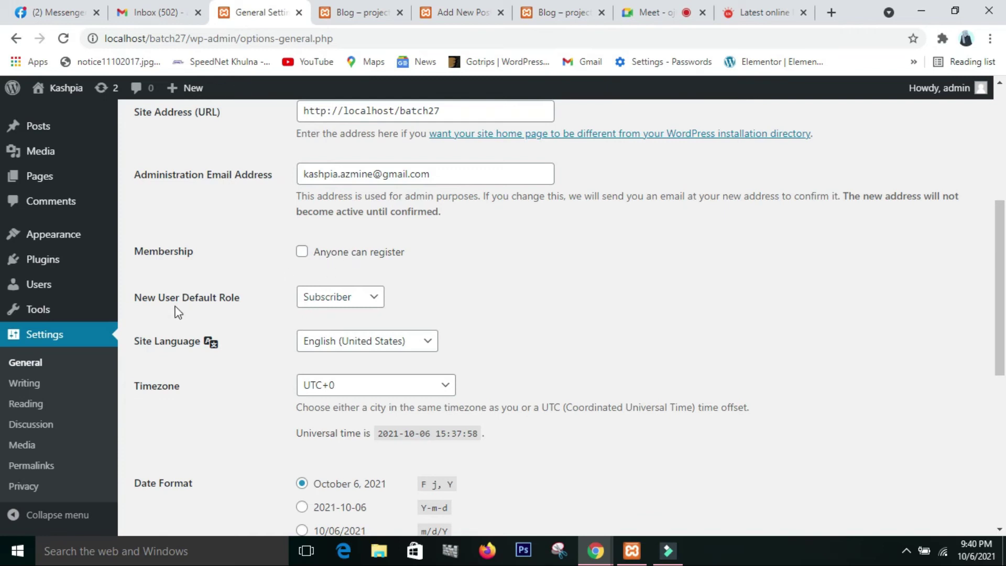
{"action": "left_click", "coordinate": [358, 303]}
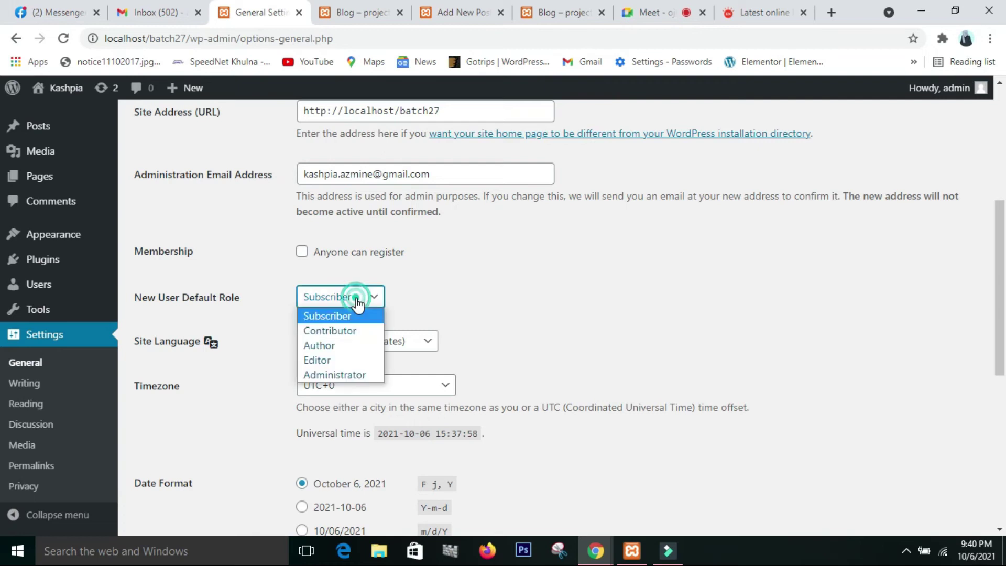
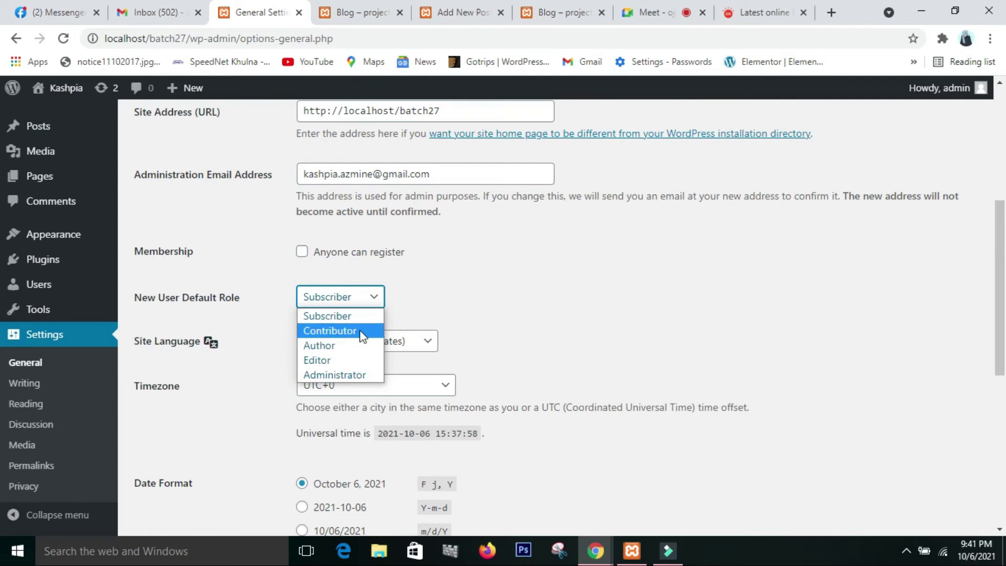
{"action": "left_click", "coordinate": [353, 315]}
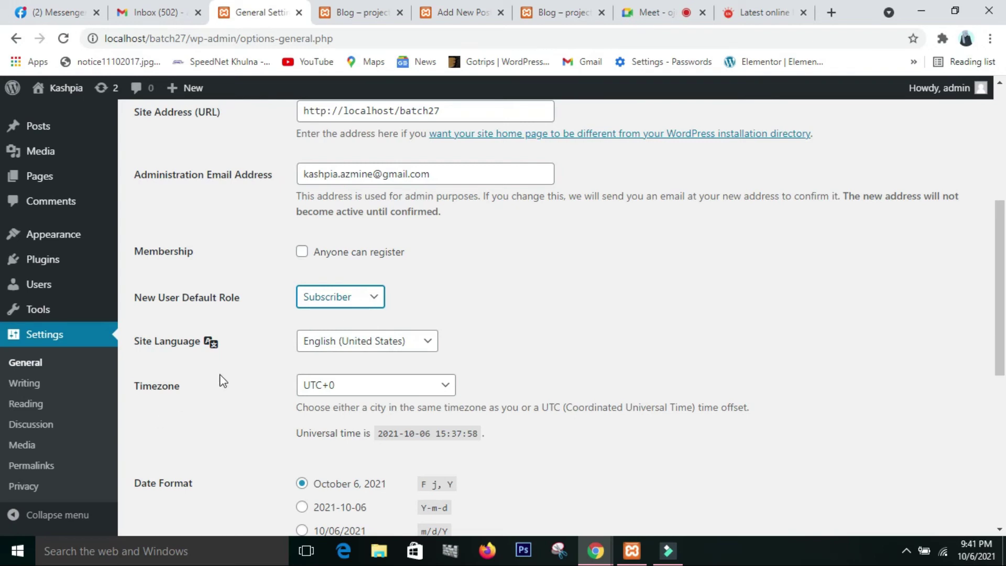
Browse the available site languages and leave English (United States) selected.
{"action": "left_click", "coordinate": [425, 344]}
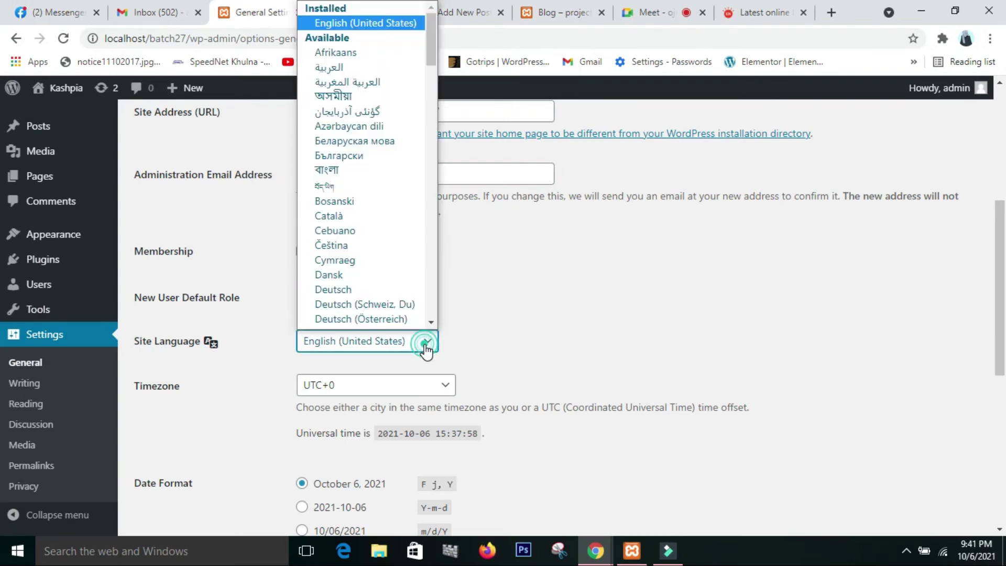
{"action": "left_click", "coordinate": [531, 309]}
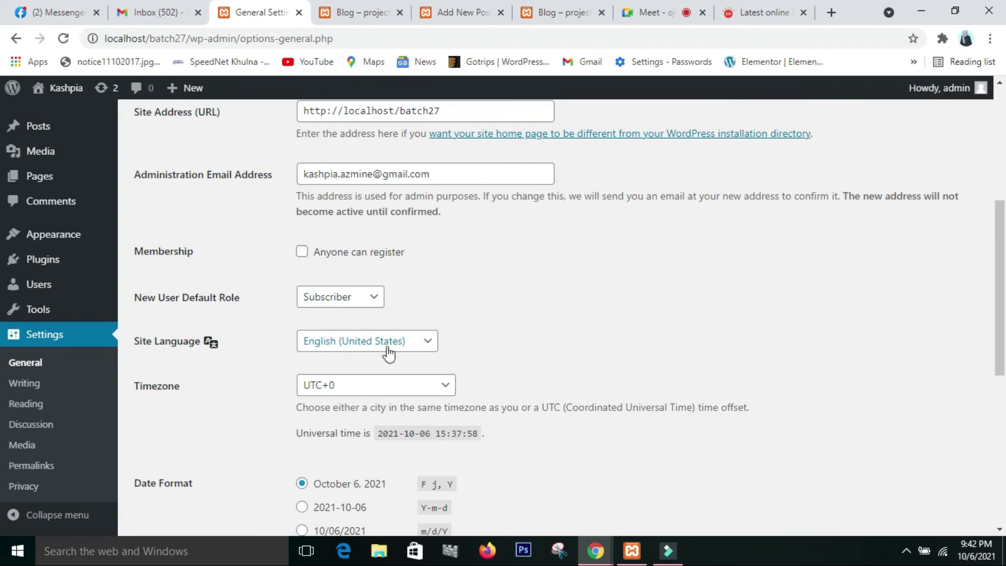
{"action": "left_click", "coordinate": [427, 341]}
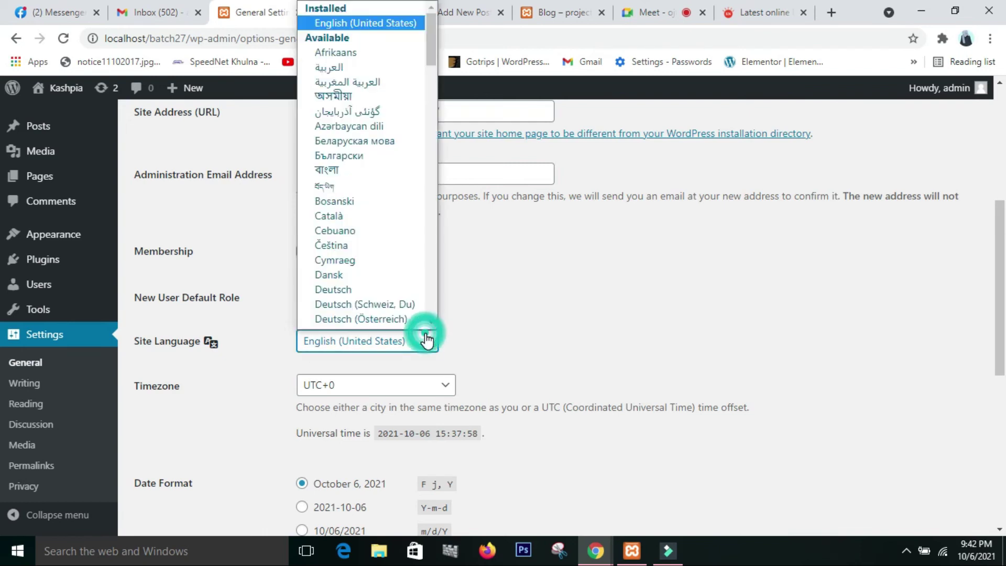
{"action": "scroll", "coordinate": [357, 105], "scroll_direction": "up", "scroll_amount": 1}
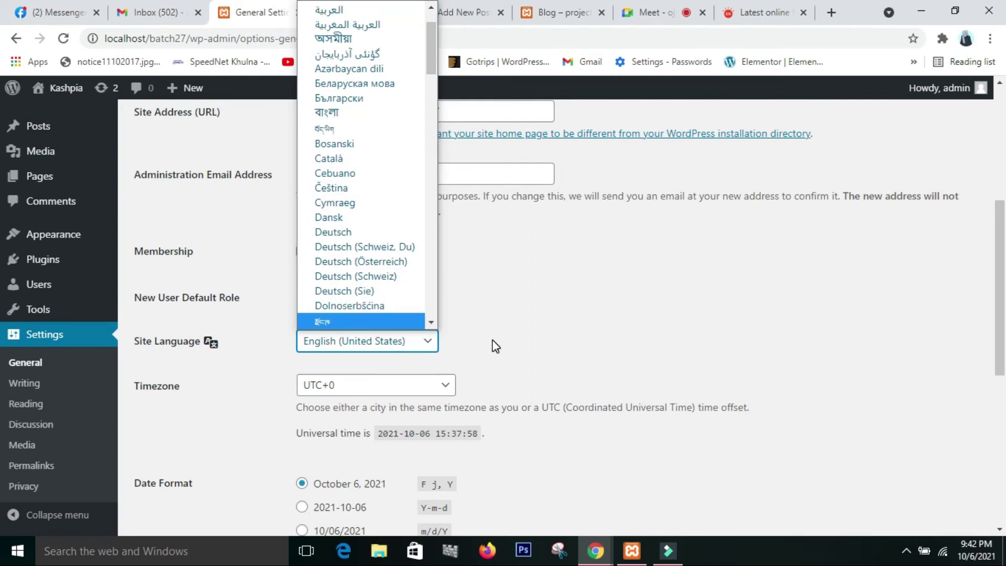
{"action": "left_click", "coordinate": [404, 354]}
Set the site's timezone to UTC+6.
{"action": "scroll", "coordinate": [404, 354], "scroll_direction": "down", "scroll_amount": 3}
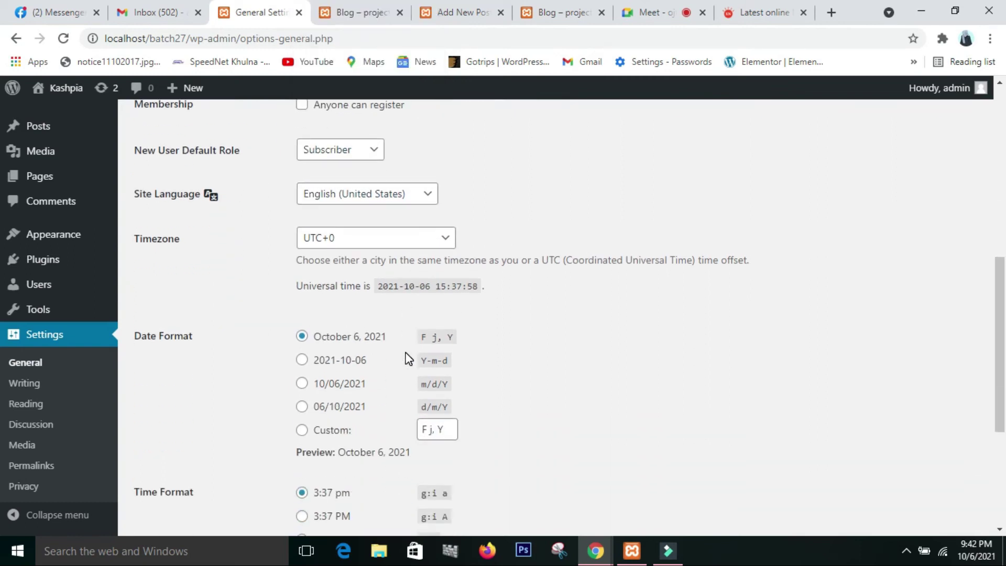
{"action": "left_click", "coordinate": [442, 236]}
{"action": "scroll", "coordinate": [396, 405], "scroll_direction": "up", "scroll_amount": 3}
{"action": "scroll", "coordinate": [395, 405], "scroll_direction": "up", "scroll_amount": 1}
{"action": "scroll", "coordinate": [395, 404], "scroll_direction": "down", "scroll_amount": 10}
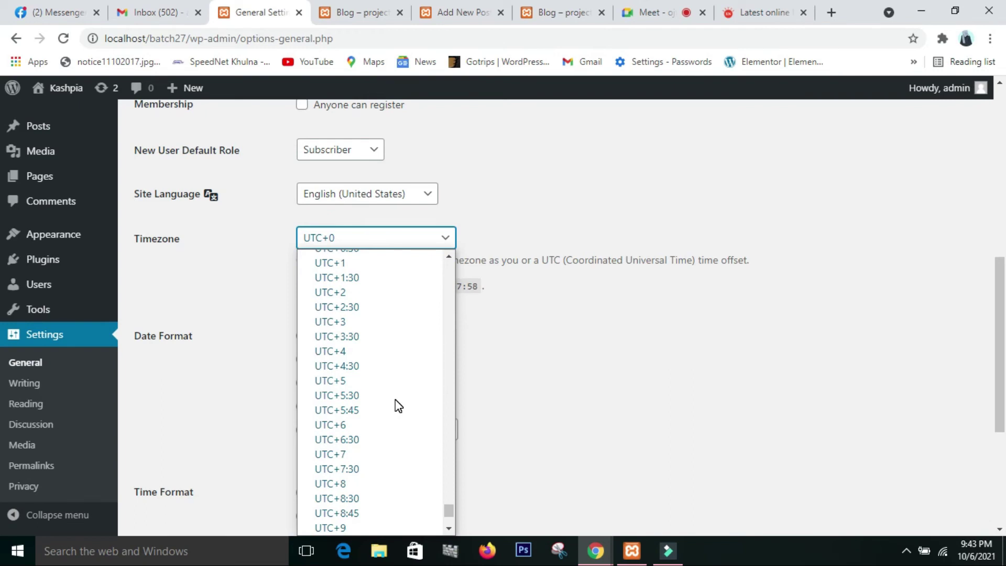
{"action": "scroll", "coordinate": [397, 406], "scroll_direction": "down", "scroll_amount": 3}
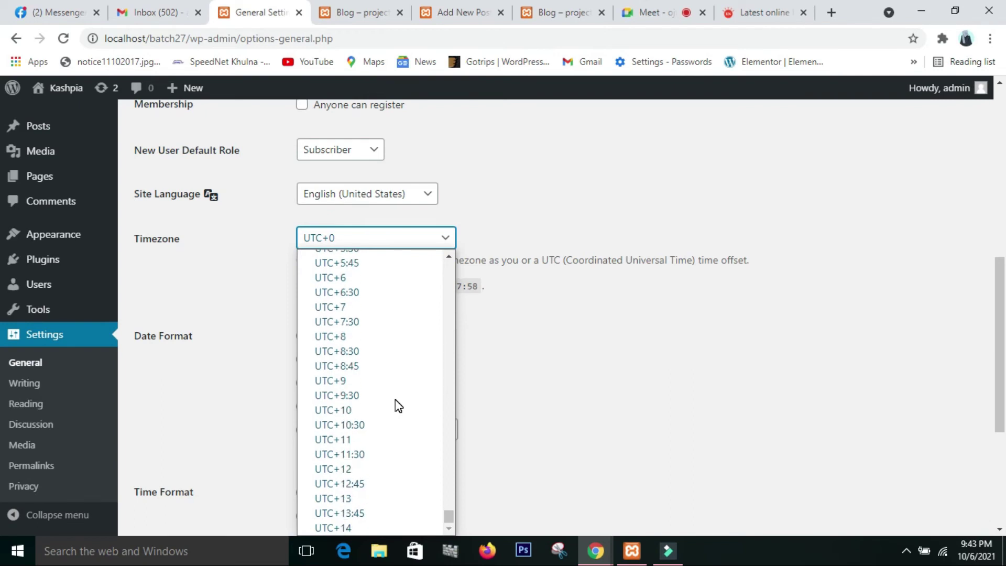
{"action": "left_click", "coordinate": [375, 287]}
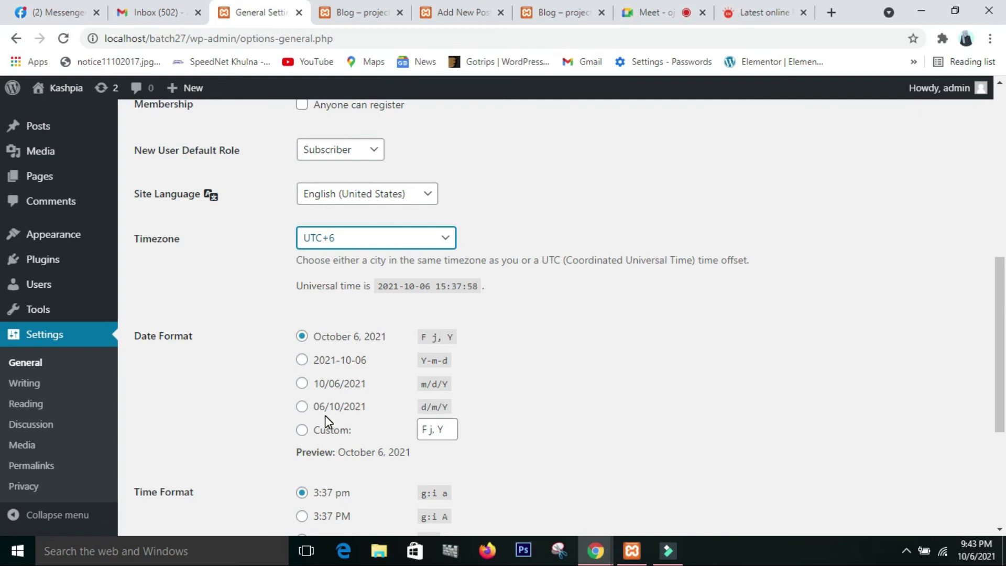
Choose the Y-m-d date format and the g:i A time format for the site.
{"action": "left_click", "coordinate": [303, 361]}
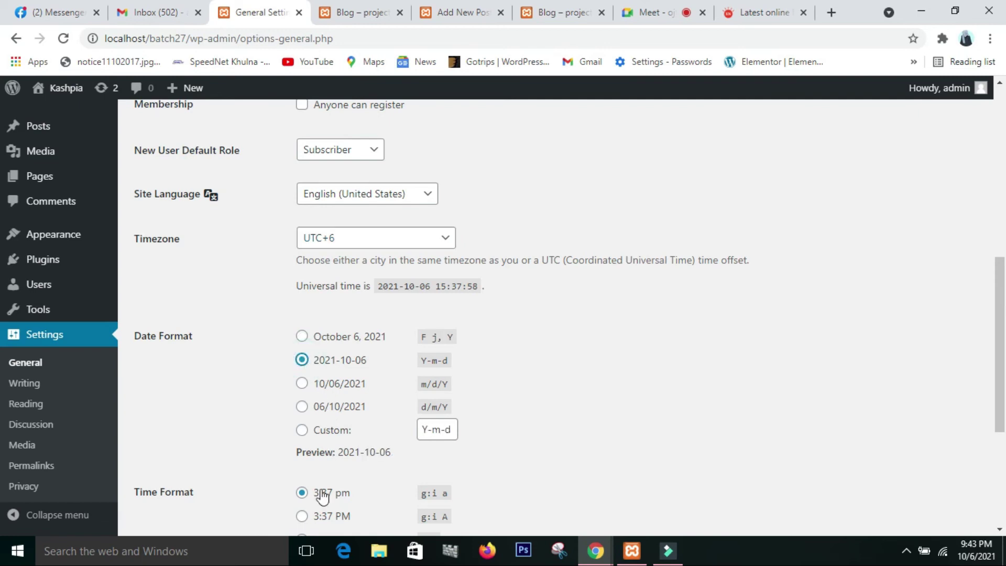
{"action": "scroll", "coordinate": [321, 492], "scroll_direction": "down", "scroll_amount": 1}
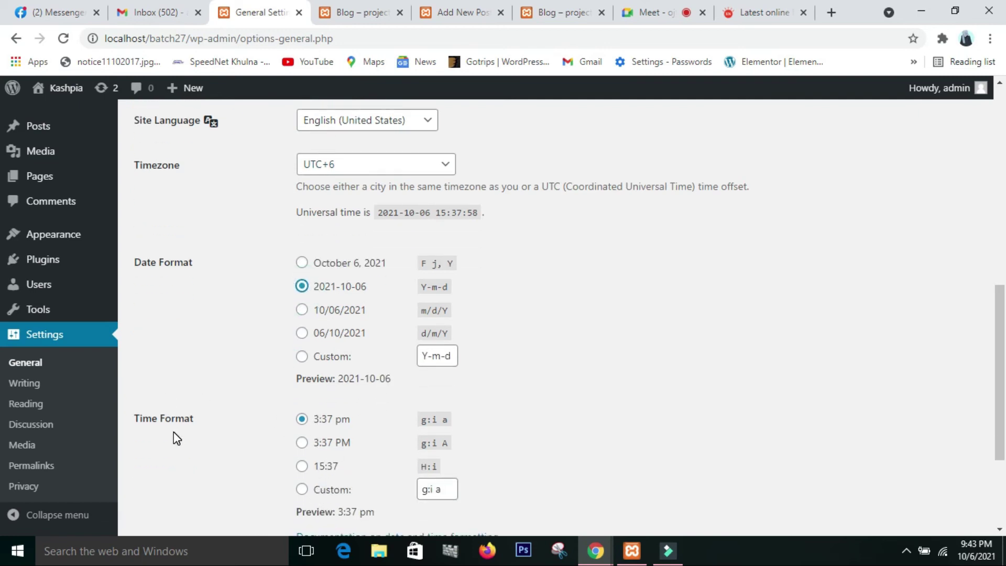
{"action": "scroll", "coordinate": [377, 461], "scroll_direction": "down", "scroll_amount": 1}
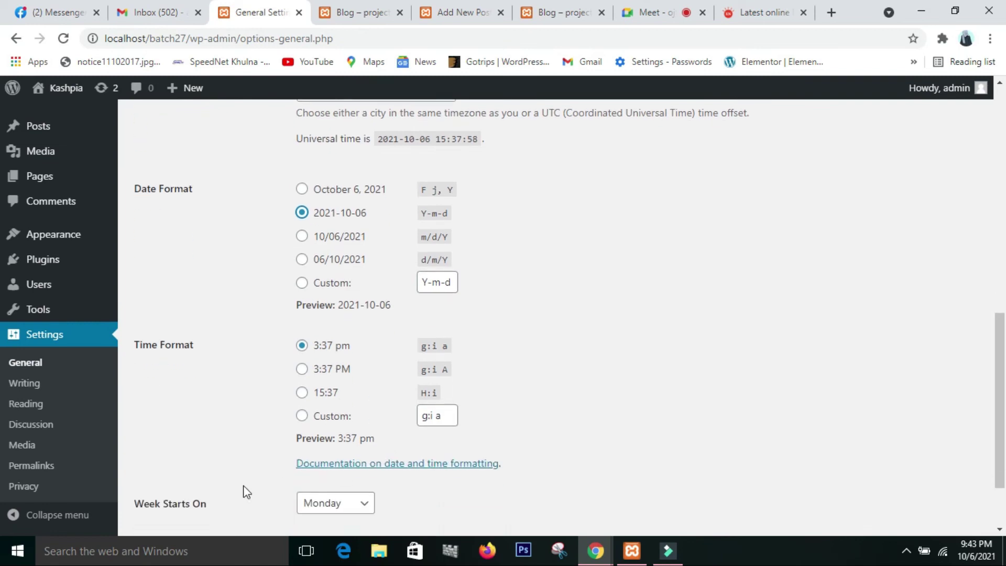
{"action": "left_click", "coordinate": [302, 370]}
Set the week to start on Saturday and save the General Settings.
{"action": "scroll", "coordinate": [439, 401], "scroll_direction": "down", "scroll_amount": 1}
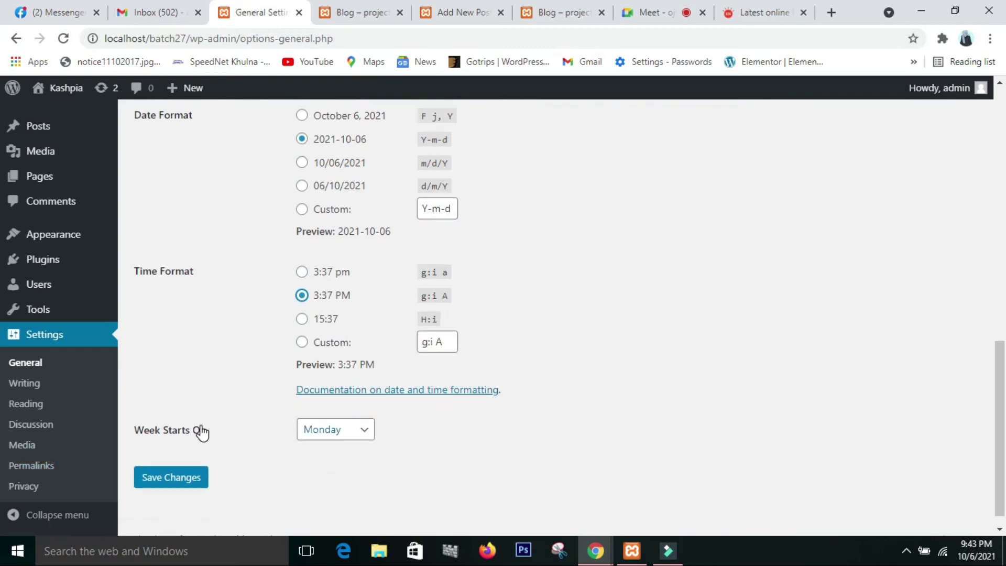
{"action": "left_click", "coordinate": [362, 437]}
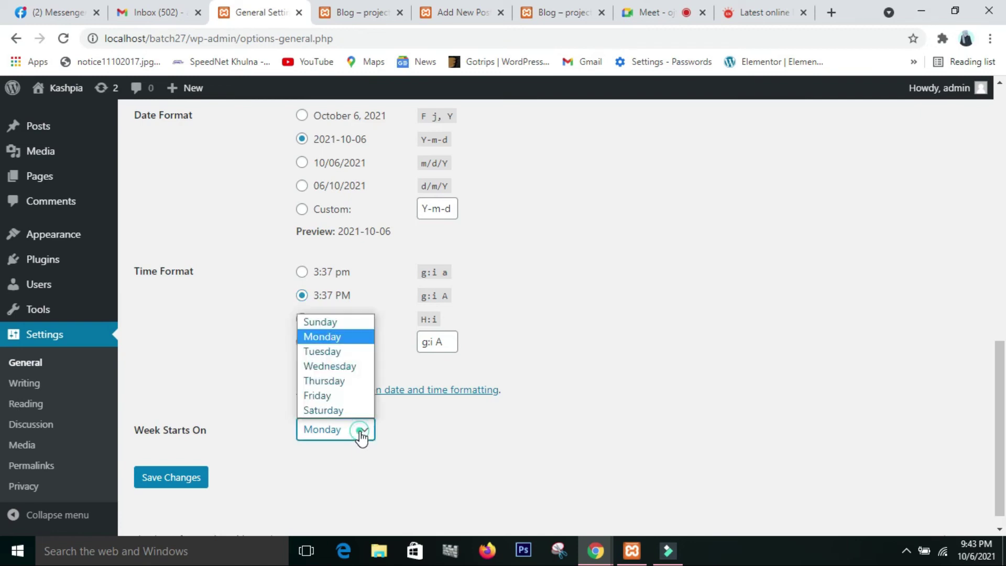
{"action": "left_click", "coordinate": [342, 412]}
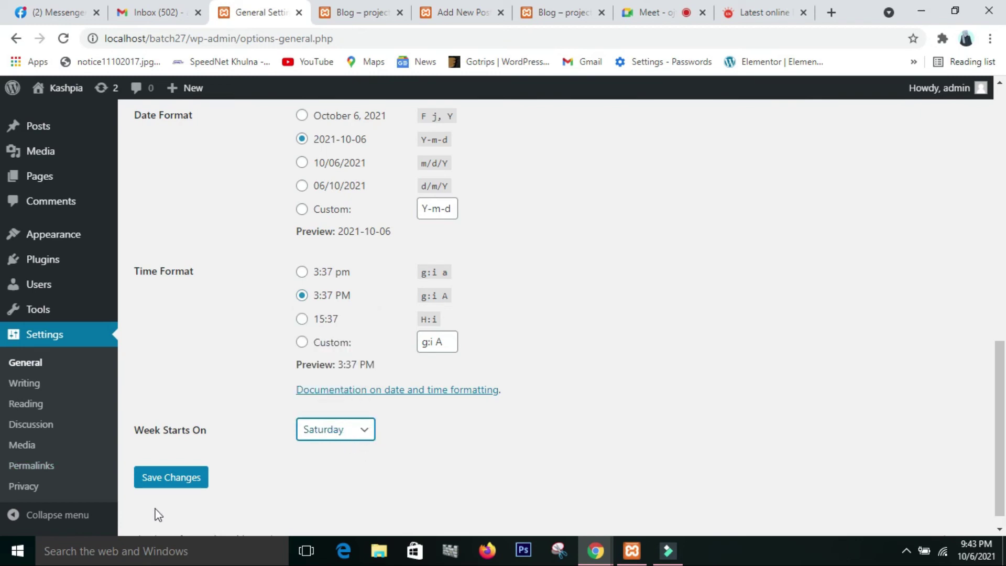
{"action": "left_click", "coordinate": [184, 480]}
{"action": "scroll", "coordinate": [848, 378], "scroll_direction": "down", "scroll_amount": 8}
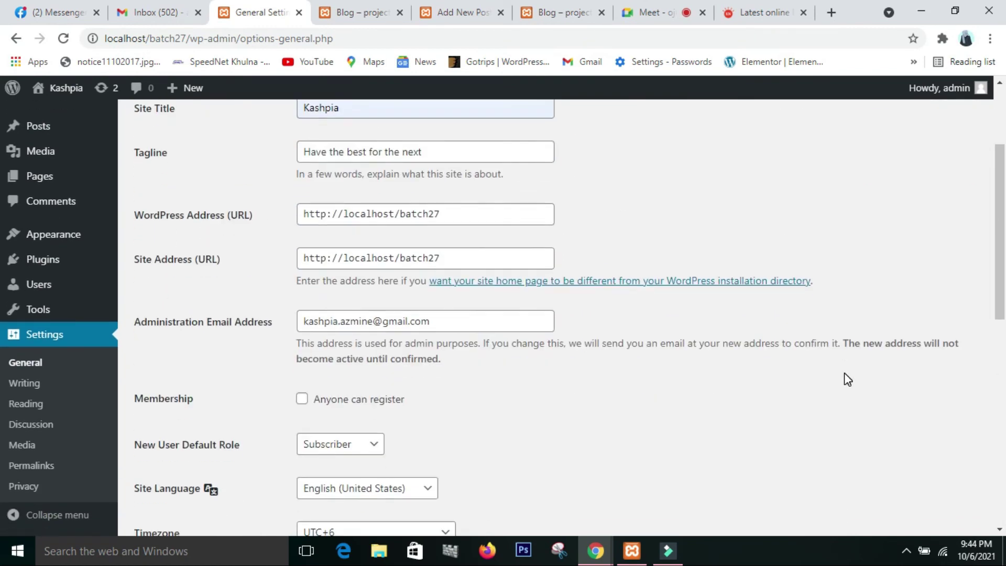
{"action": "scroll", "coordinate": [848, 379], "scroll_direction": "down", "scroll_amount": 6}
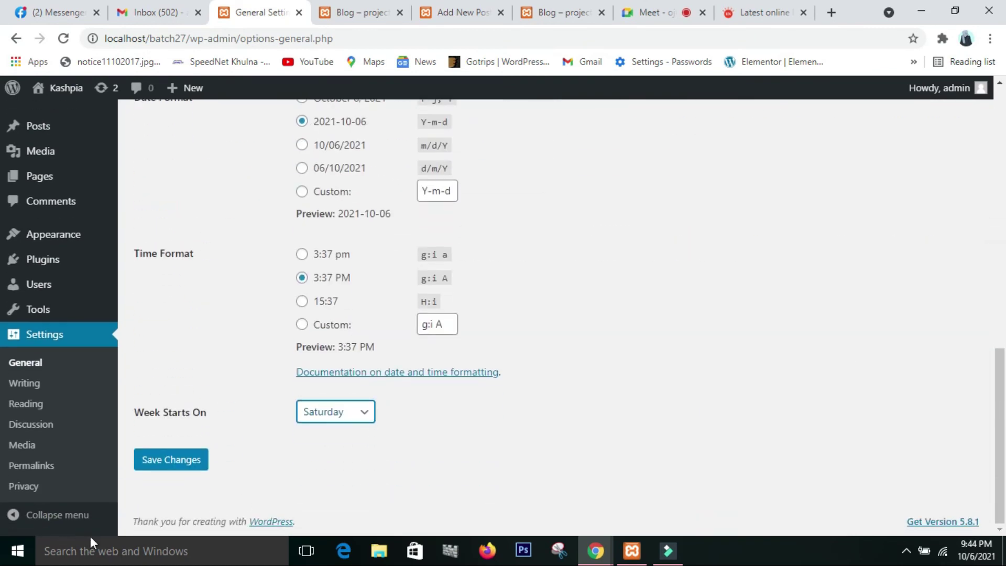
{"action": "left_click", "coordinate": [159, 462]}
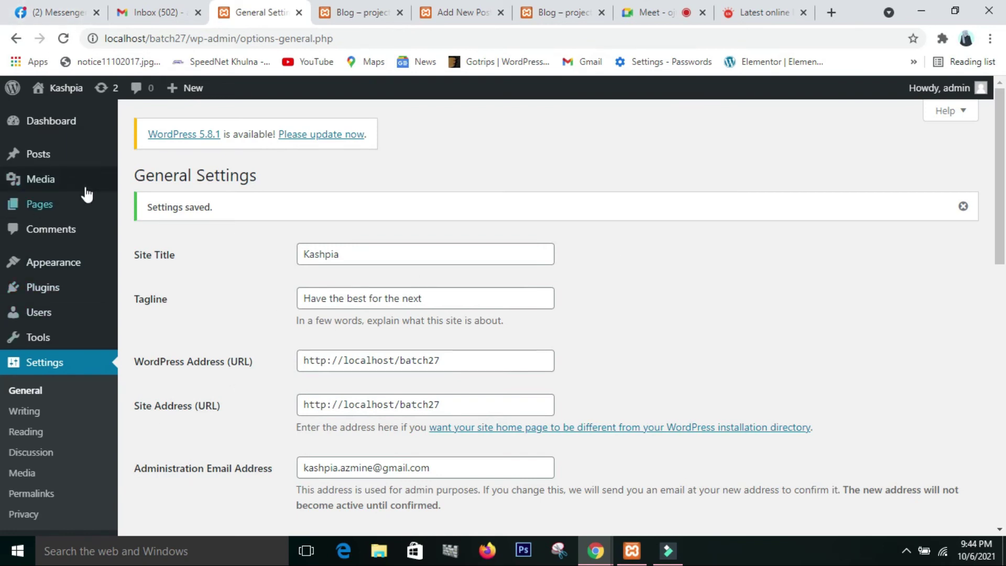
Open the live site in a new browser tab and check its title and tagline.
{"action": "mouse_move", "coordinate": [62, 89]}
{"action": "right_click", "coordinate": [71, 118]}
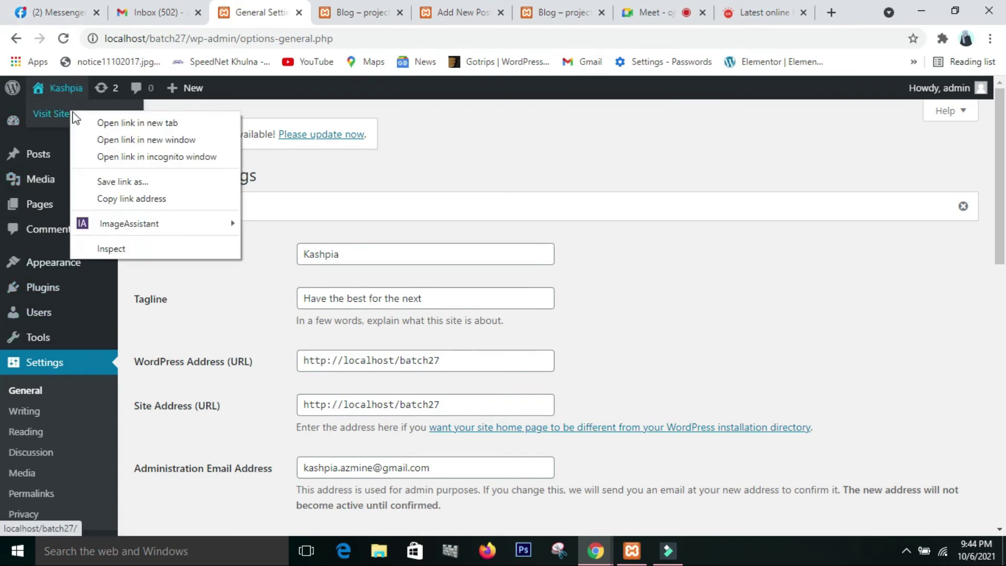
{"action": "left_click", "coordinate": [129, 123]}
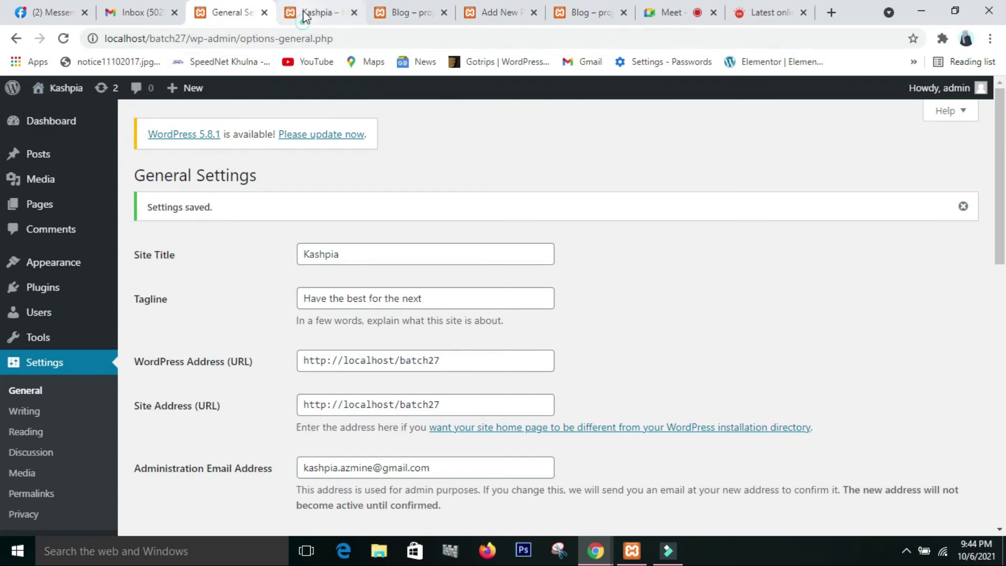
{"action": "left_click", "coordinate": [312, 13]}
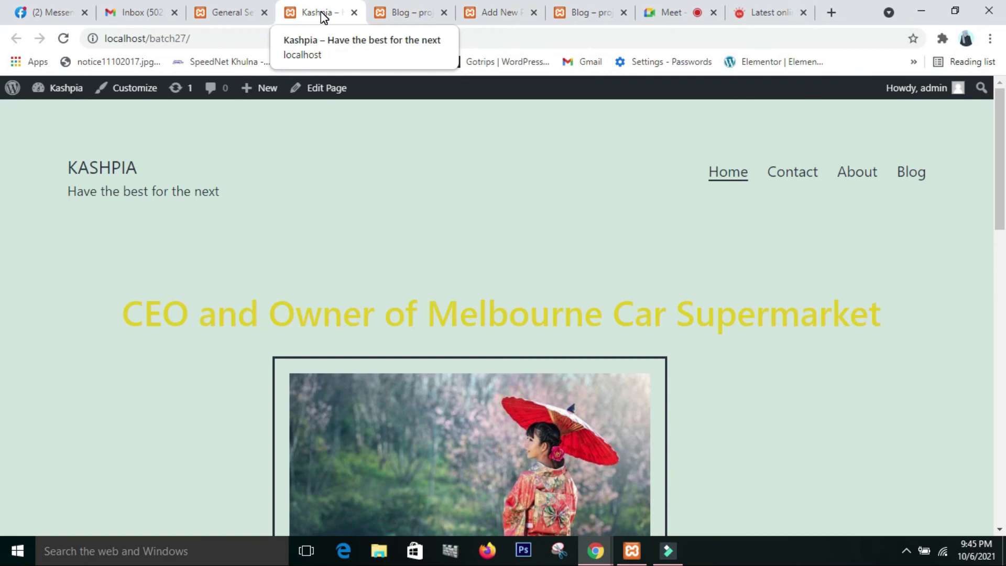
Return to the General Settings, open the Writing Settings and look over the post defaults, post-via-email and update services options.
{"action": "left_click", "coordinate": [239, 14]}
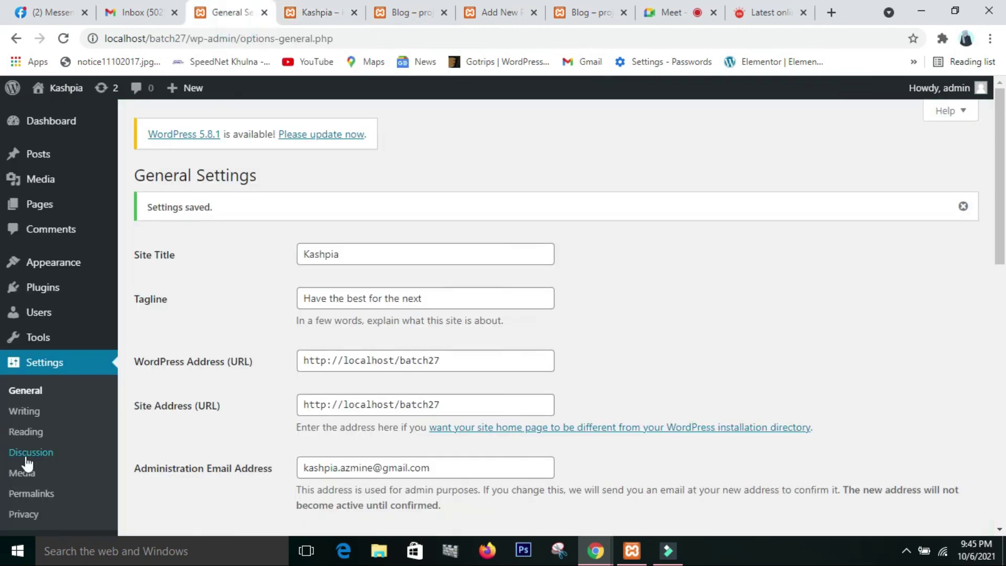
{"action": "scroll", "coordinate": [365, 391], "scroll_direction": "down", "scroll_amount": 3}
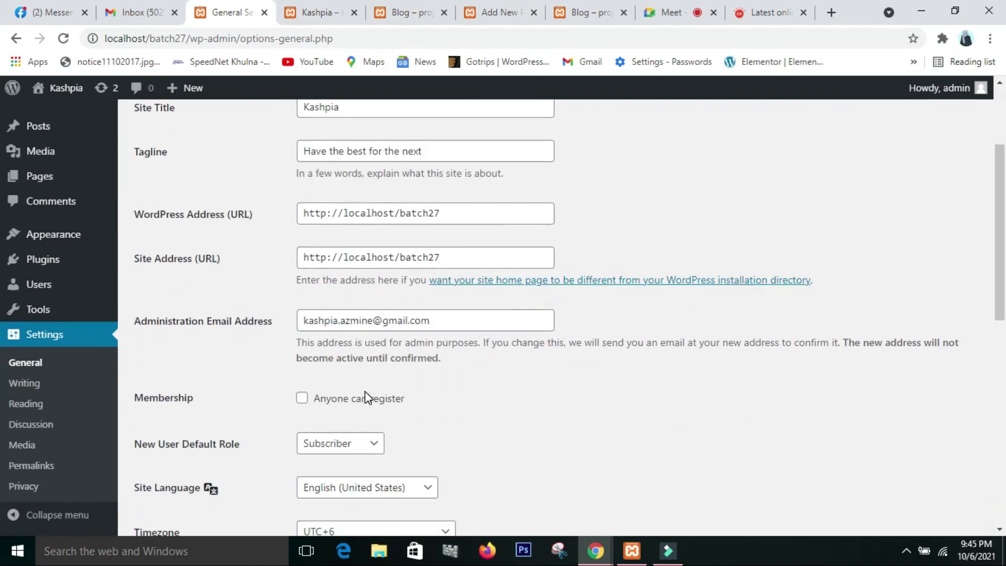
{"action": "scroll", "coordinate": [209, 391], "scroll_direction": "down", "scroll_amount": 4}
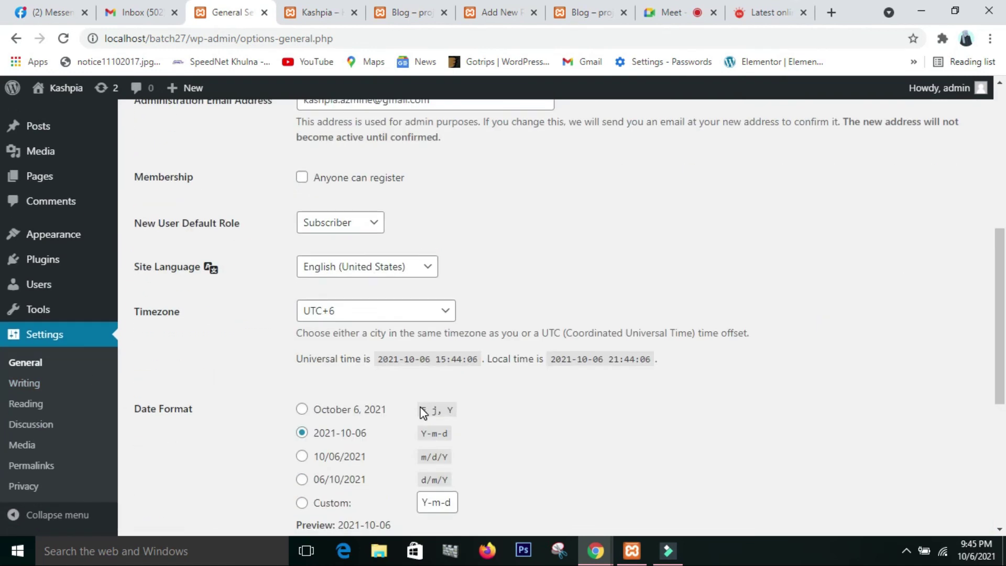
{"action": "left_click", "coordinate": [37, 387]}
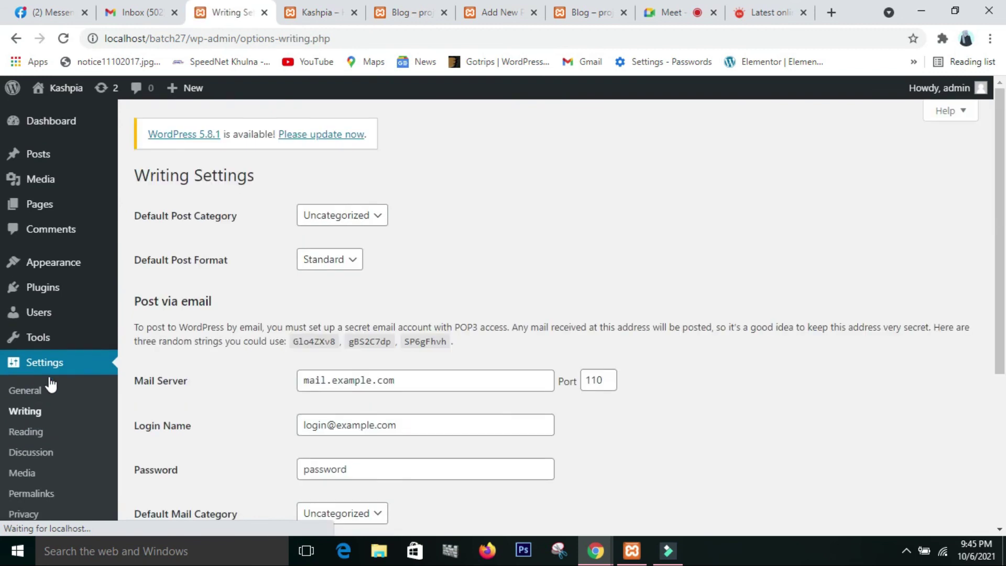
{"action": "scroll", "coordinate": [395, 380], "scroll_direction": "down", "scroll_amount": 3}
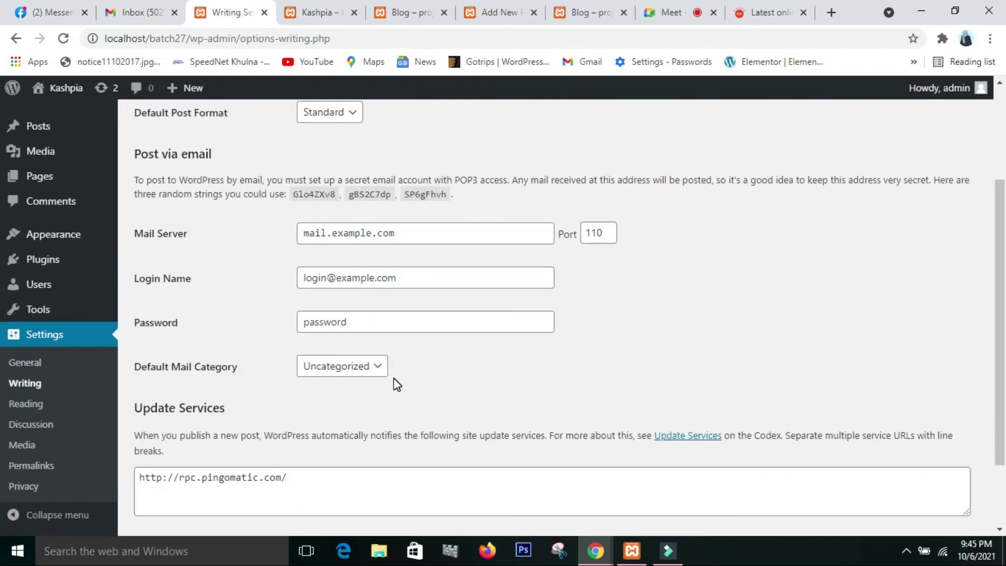
{"action": "scroll", "coordinate": [397, 385], "scroll_direction": "down", "scroll_amount": 2}
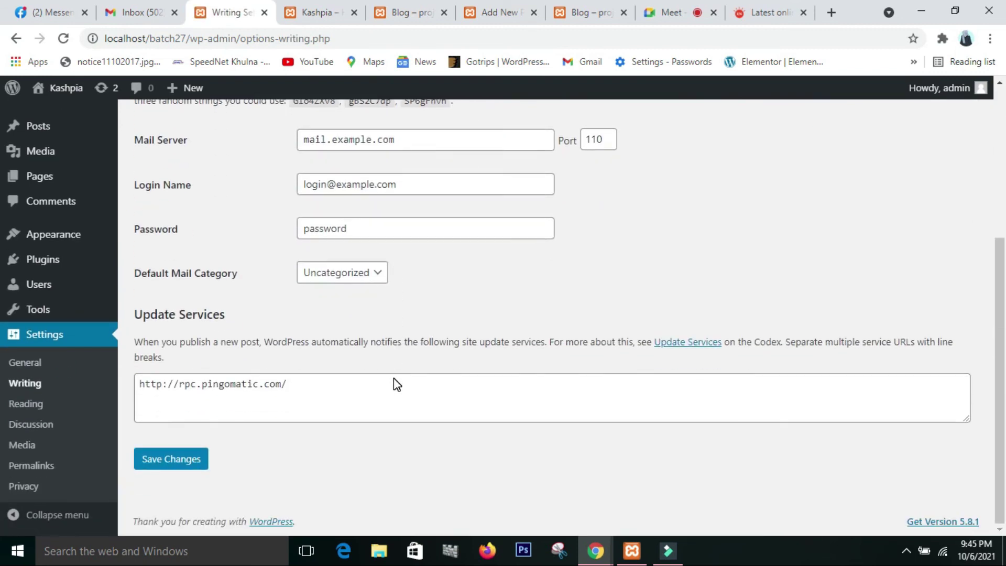
{"action": "scroll", "coordinate": [396, 385], "scroll_direction": "up", "scroll_amount": 5}
{"action": "scroll", "coordinate": [395, 379], "scroll_direction": "down", "scroll_amount": 2}
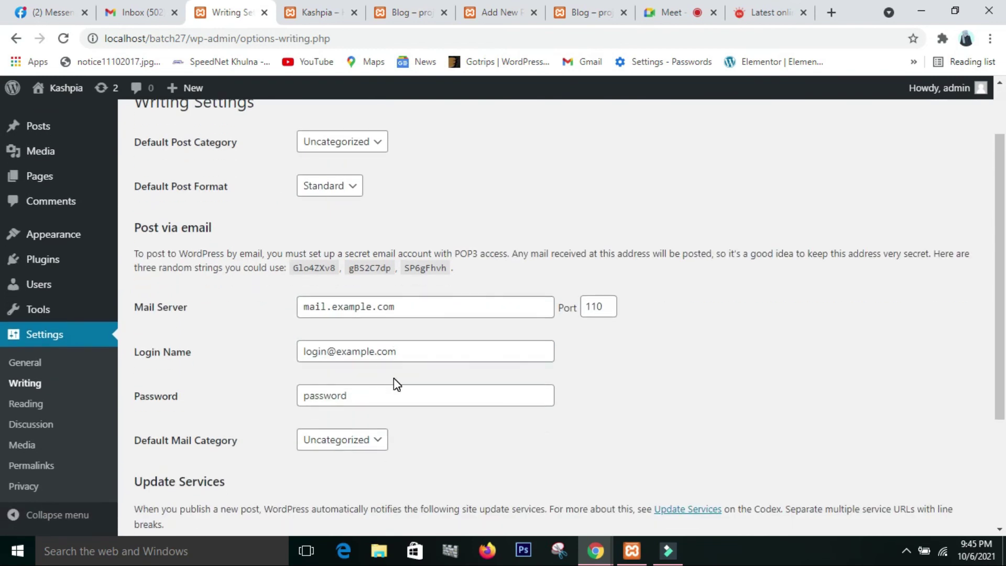
Open the Reading Settings and look over the homepage display, blog page limit, feed and search engine visibility options.
{"action": "scroll", "coordinate": [394, 382], "scroll_direction": "down", "scroll_amount": 3}
{"action": "left_click", "coordinate": [20, 403]}
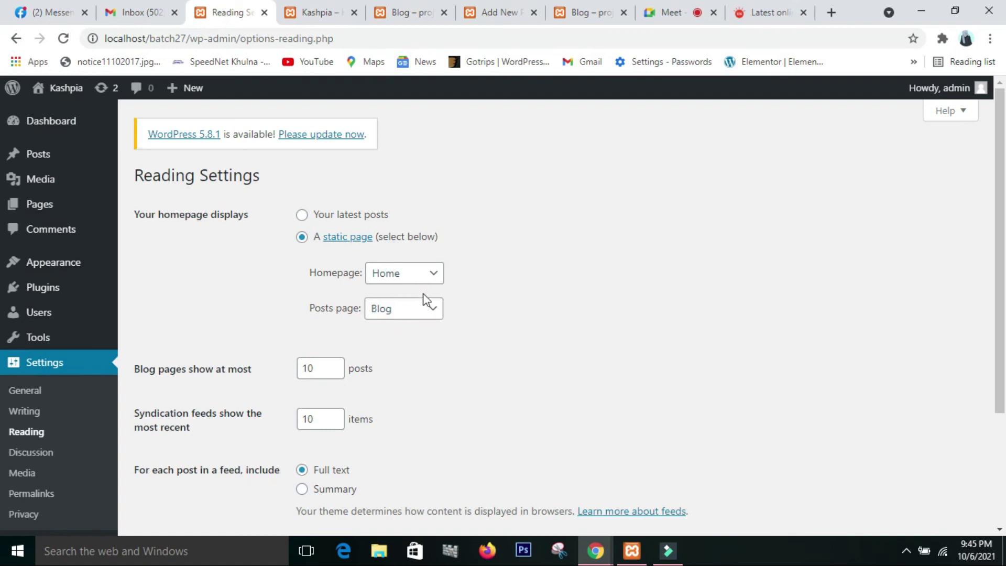
{"action": "scroll", "coordinate": [421, 299], "scroll_direction": "down", "scroll_amount": 3}
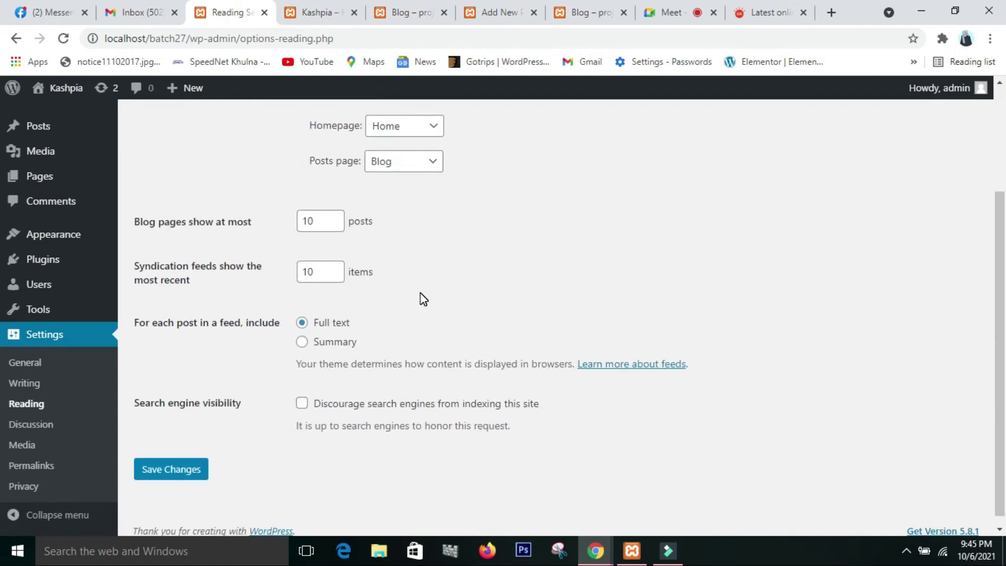
{"action": "scroll", "coordinate": [421, 297], "scroll_direction": "up", "scroll_amount": 3}
{"action": "scroll", "coordinate": [421, 297], "scroll_direction": "down", "scroll_amount": 2}
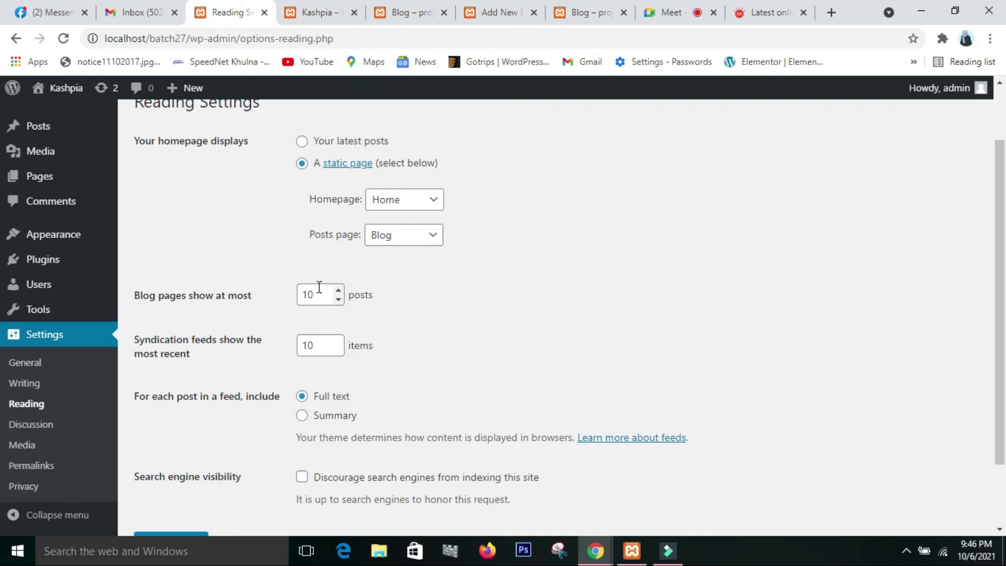
Set feeds to include a summary of each post, keep the option discouraging search engine indexing off, and save the Reading Settings.
{"action": "scroll", "coordinate": [322, 292], "scroll_direction": "down", "scroll_amount": 3}
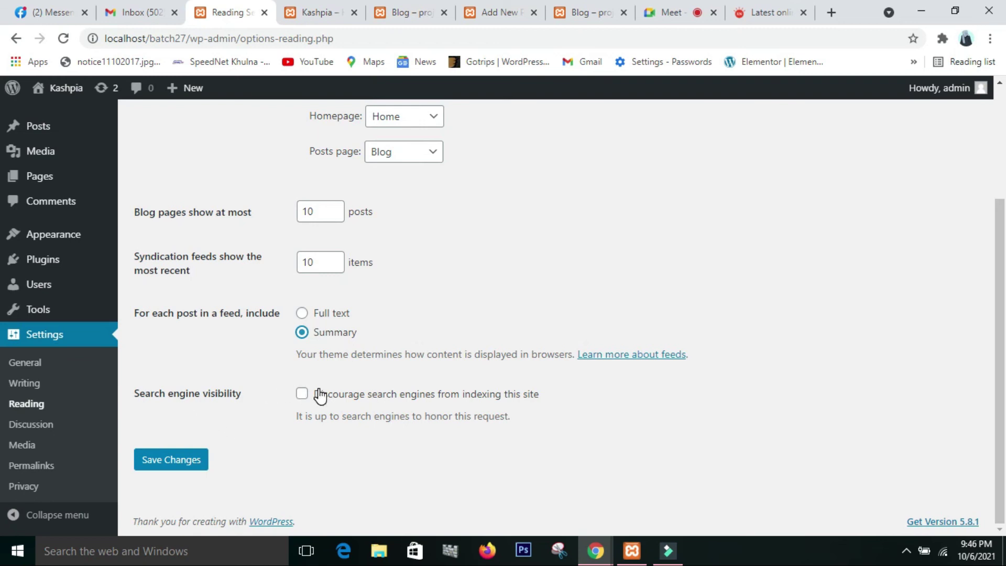
{"action": "left_click", "coordinate": [301, 400]}
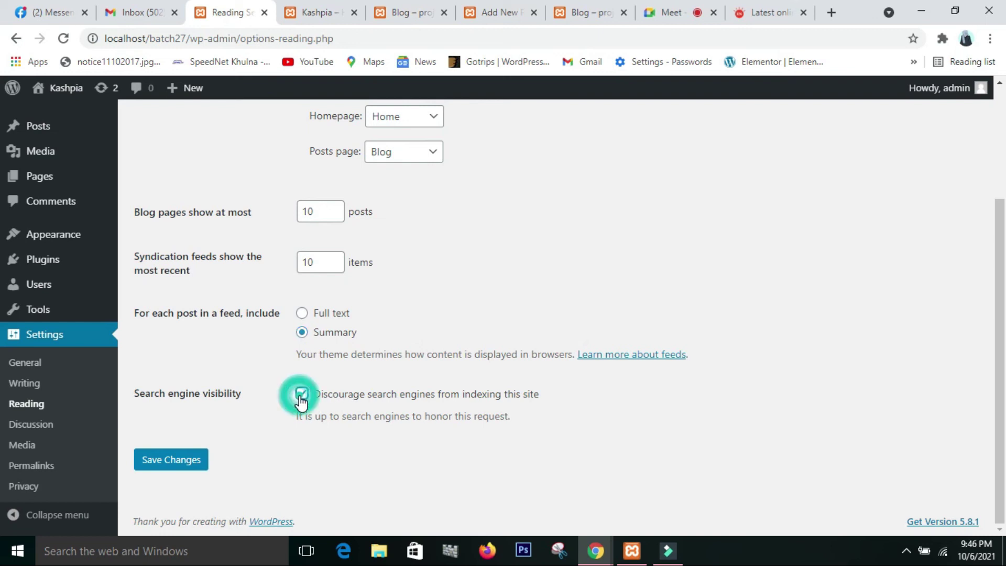
{"action": "left_click", "coordinate": [302, 401]}
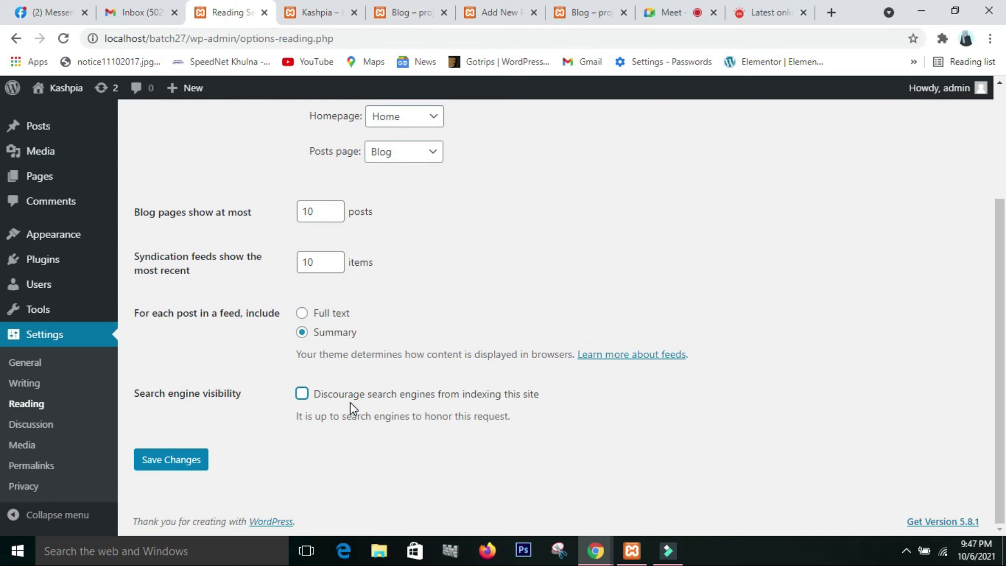
{"action": "left_click", "coordinate": [303, 395]}
{"action": "left_click", "coordinate": [302, 396]}
{"action": "left_click", "coordinate": [158, 460]}
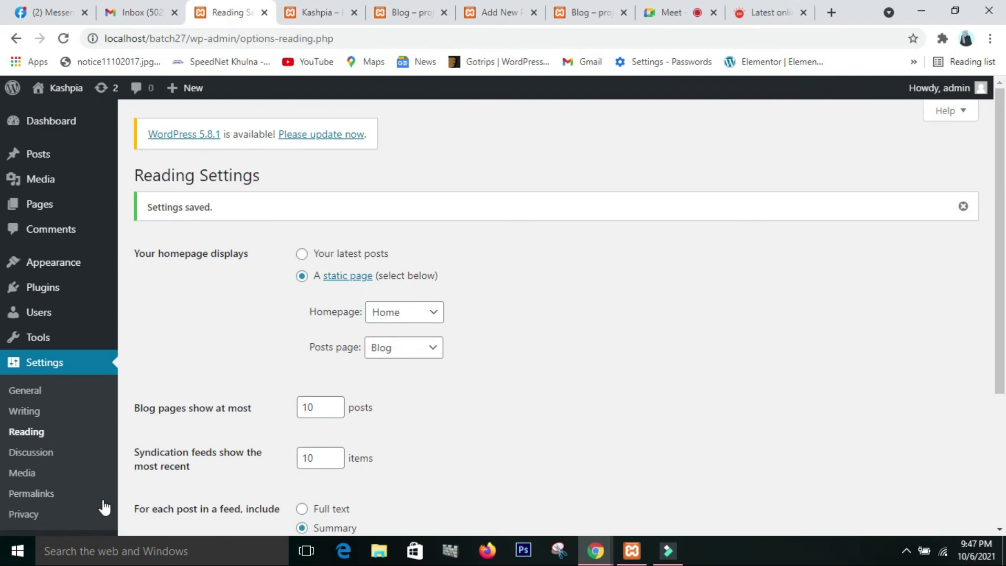
{"action": "scroll", "coordinate": [317, 312], "scroll_direction": "down", "scroll_amount": 4}
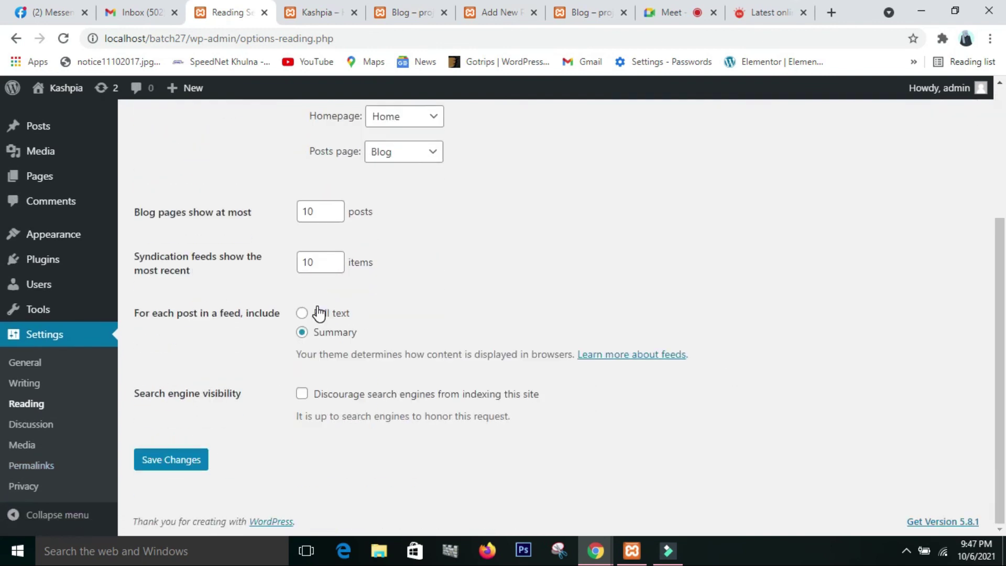
{"action": "scroll", "coordinate": [318, 313], "scroll_direction": "up", "scroll_amount": 4}
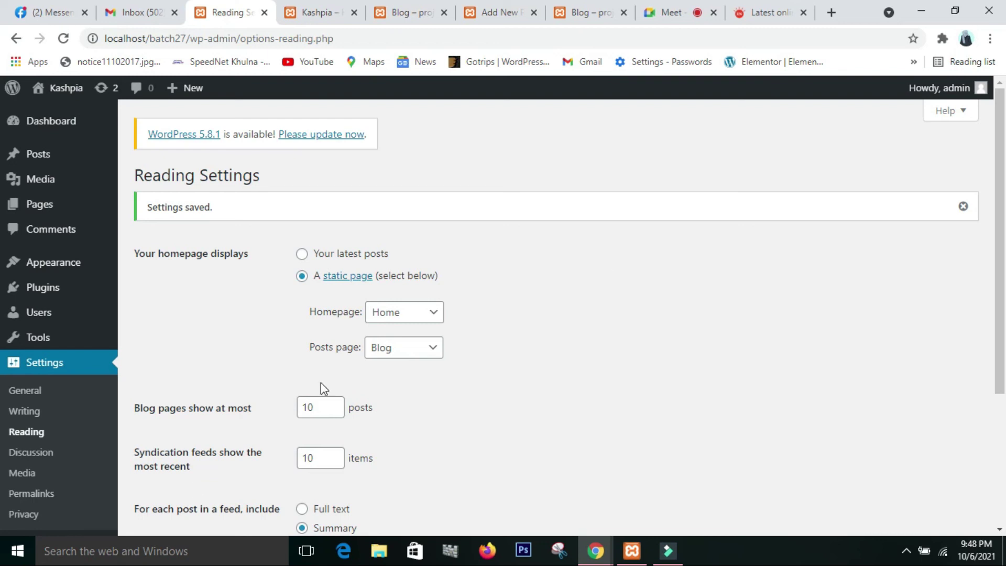
Check the Google Meet call and look through the open Blog pages and the post editor for the BCB election post.
{"action": "left_click", "coordinate": [683, 10]}
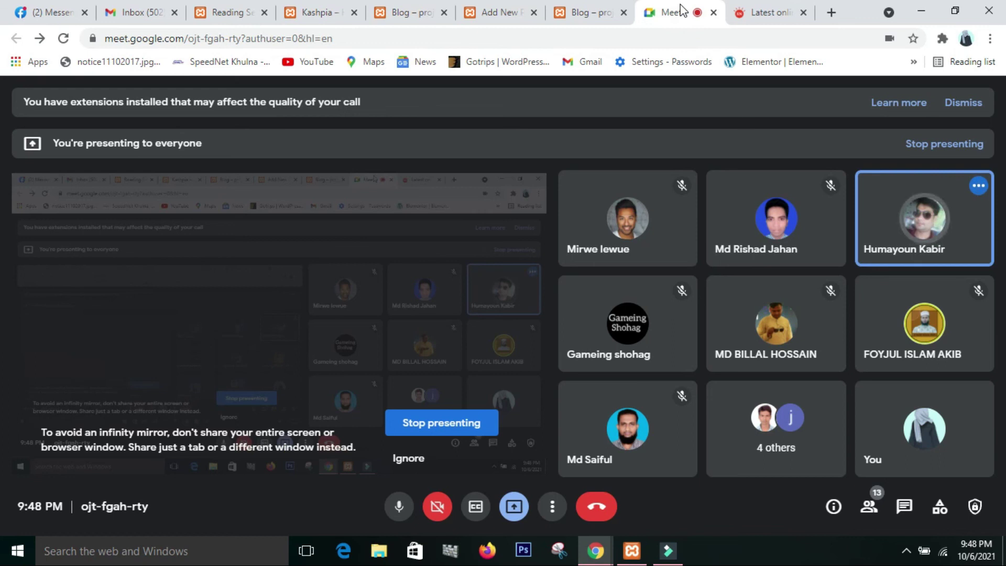
{"action": "mouse_move", "coordinate": [940, 338]}
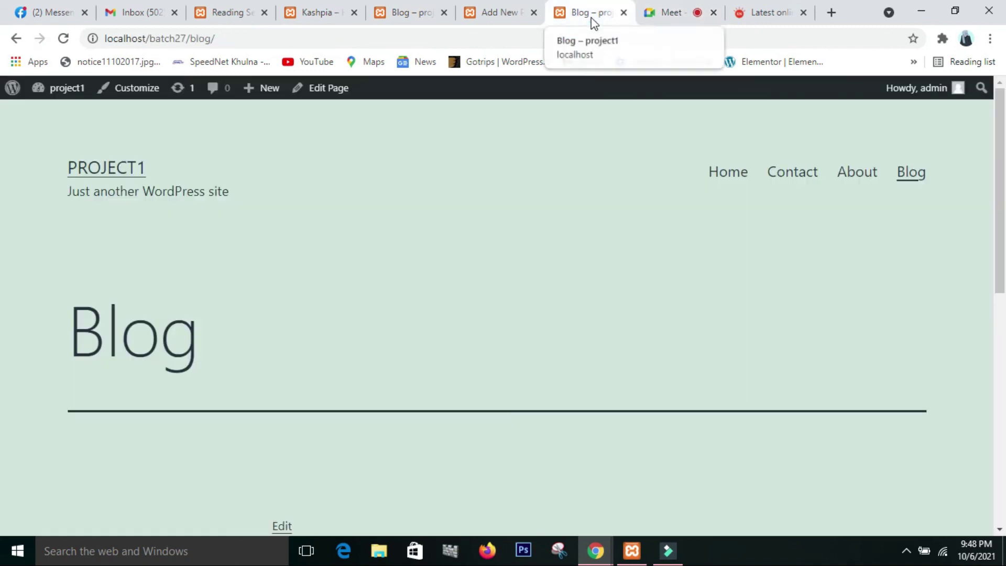
{"action": "left_click", "coordinate": [591, 20]}
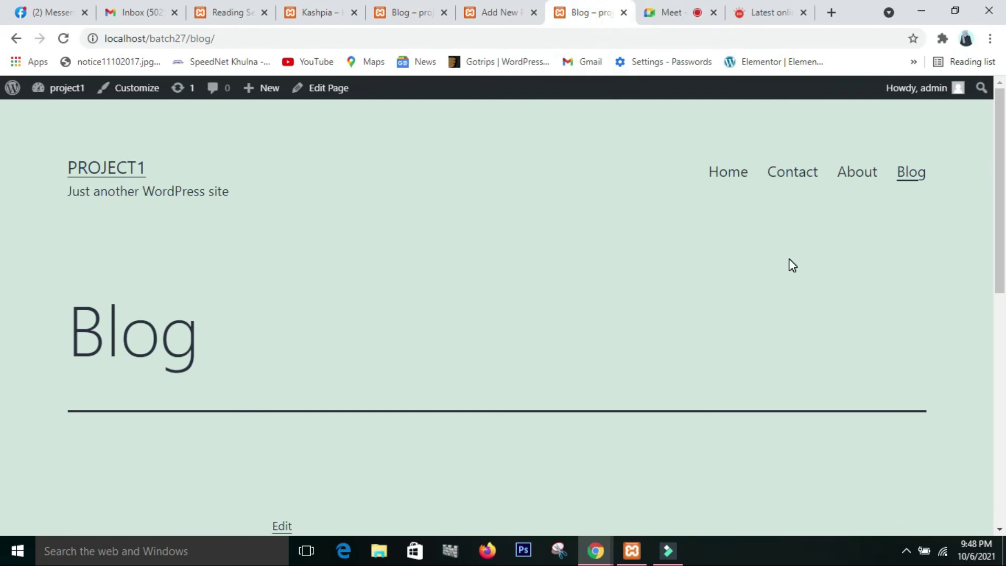
{"action": "scroll", "coordinate": [790, 259], "scroll_direction": "down", "scroll_amount": 4}
{"action": "scroll", "coordinate": [789, 259], "scroll_direction": "up", "scroll_amount": 4}
{"action": "left_click", "coordinate": [518, 12]}
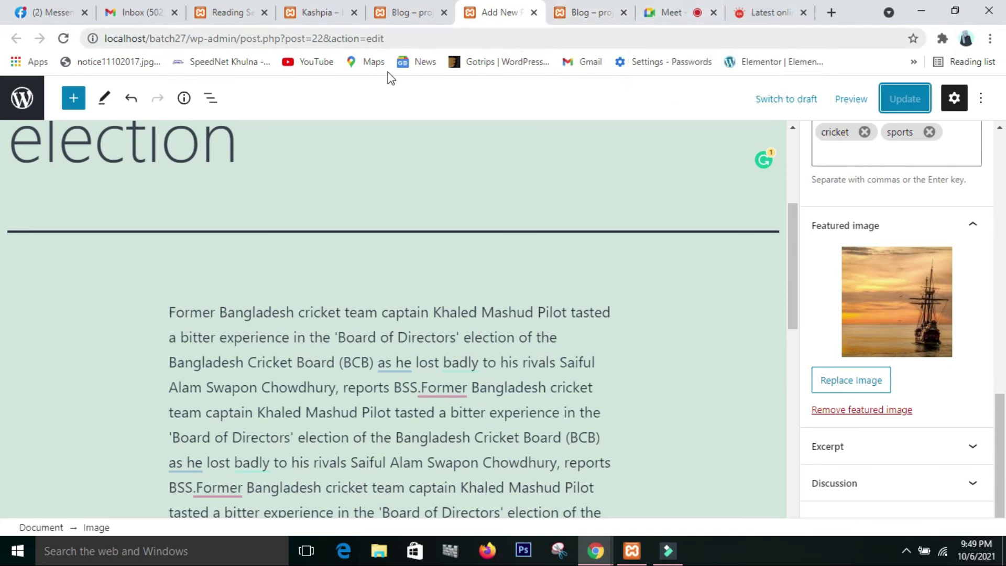
{"action": "left_click", "coordinate": [414, 12]}
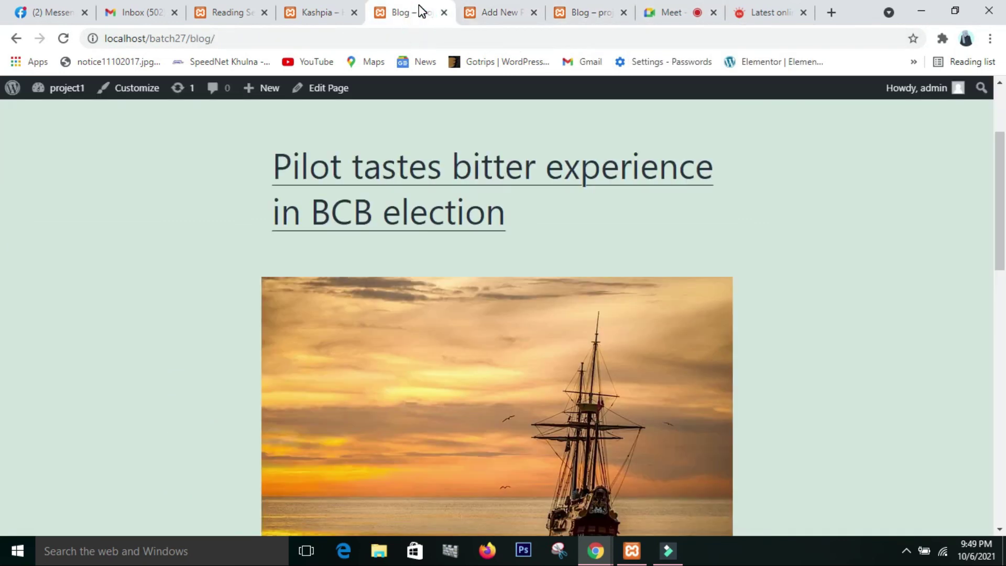